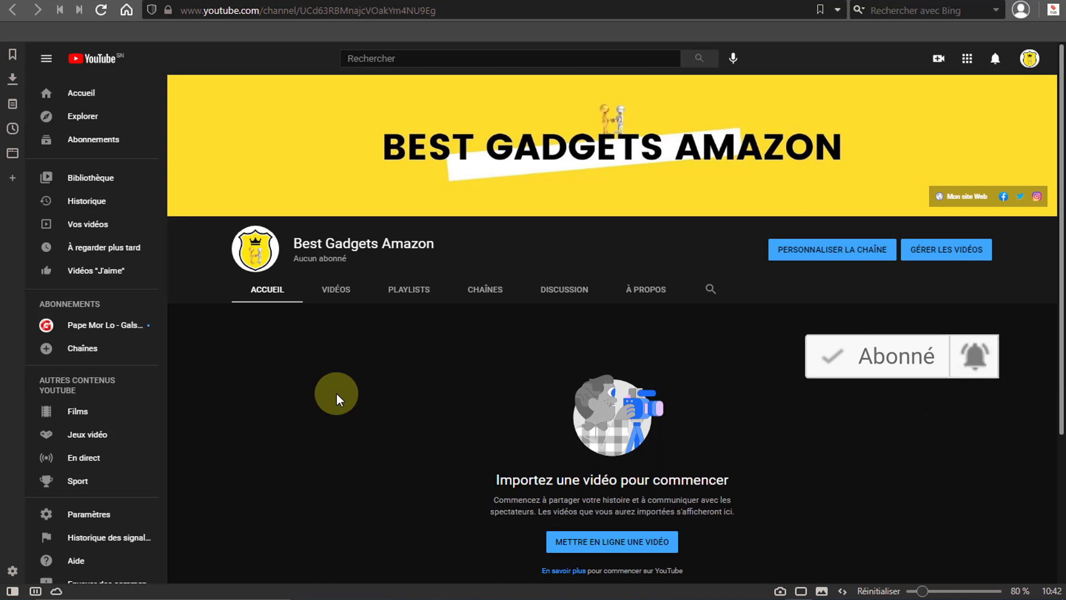
Open the Studio customisation page and scroll through its featured video and sections layout
left_click(838, 250)
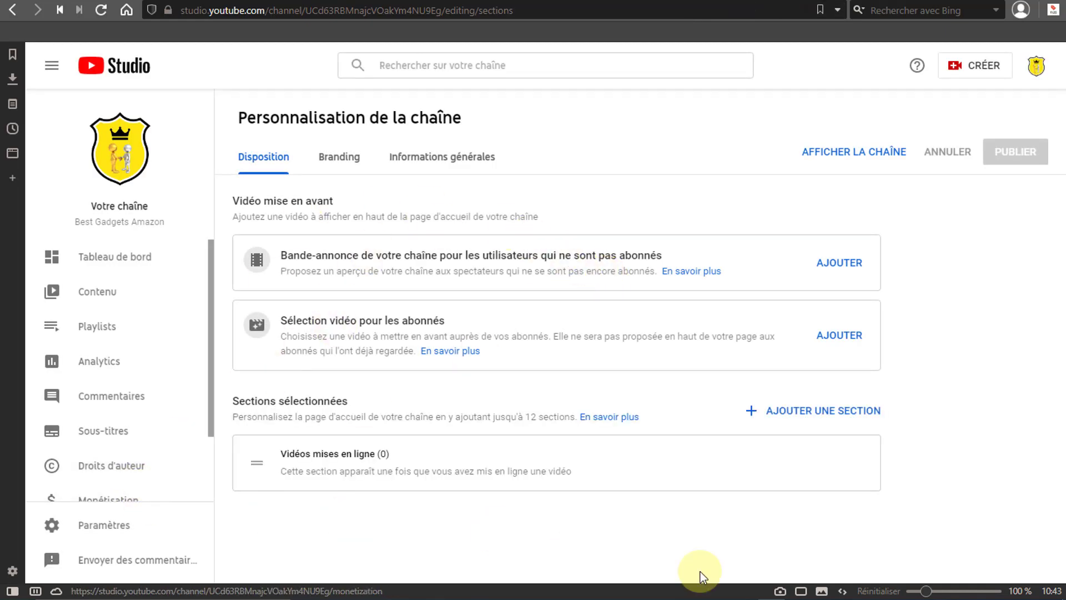
scroll(929, 592, "up", 1)
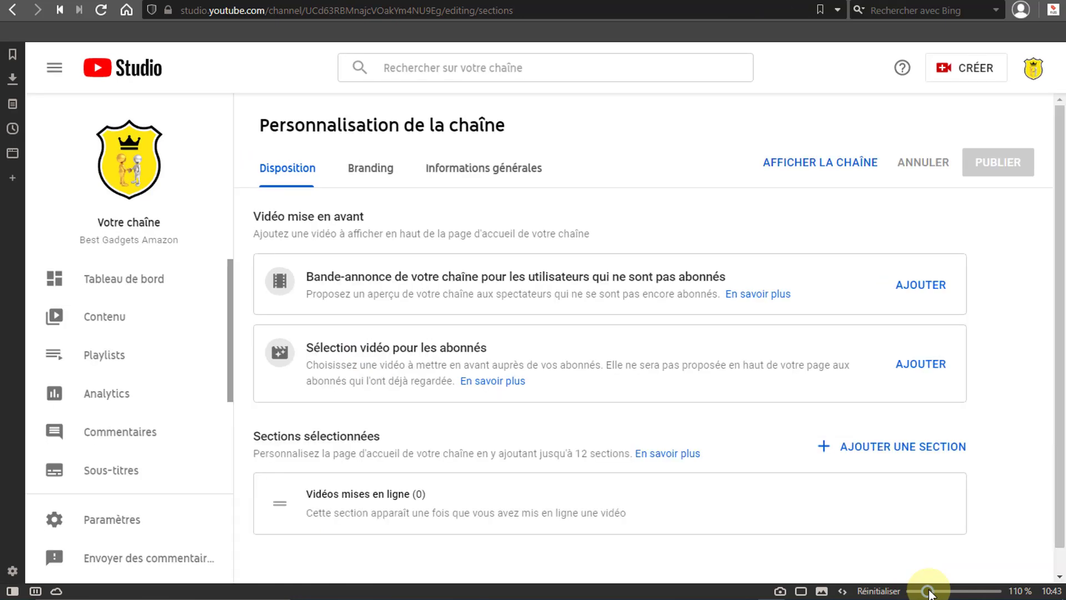
scroll(929, 591, "down", 1)
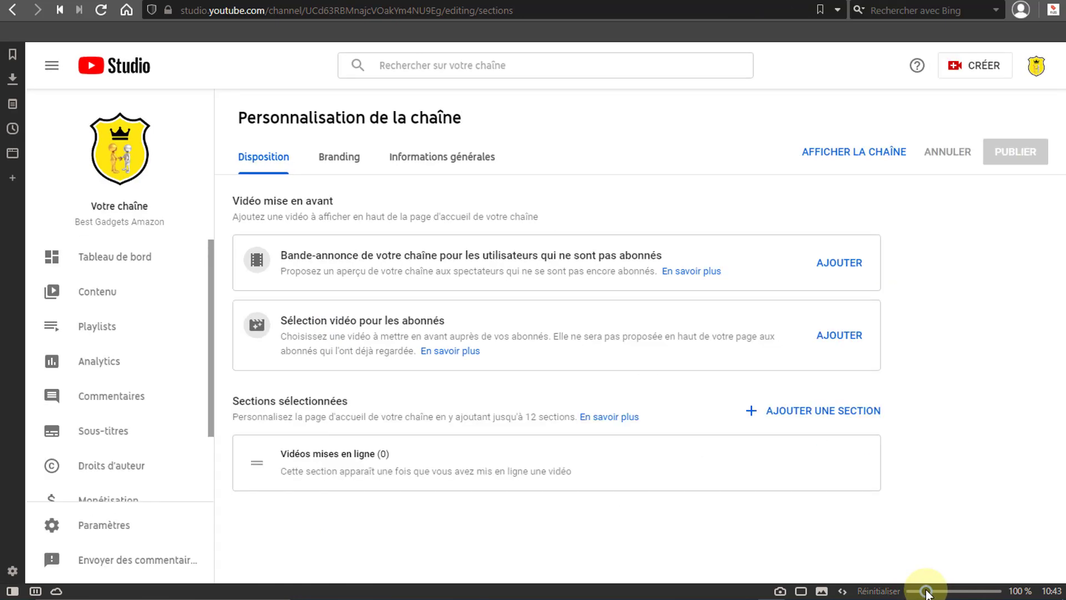
scroll(926, 592, "down", 1)
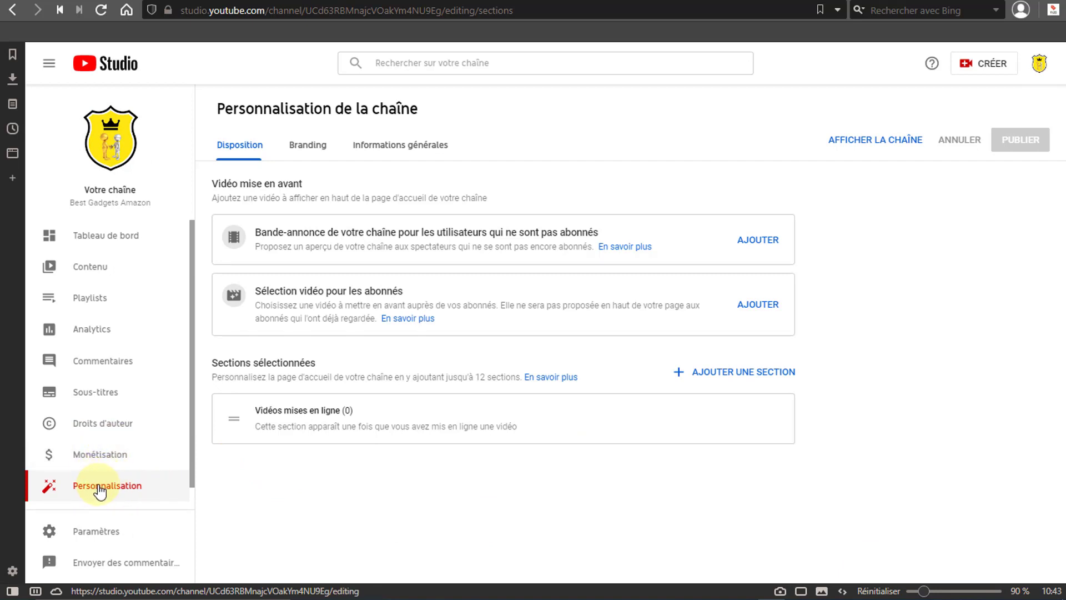
left_click(305, 148)
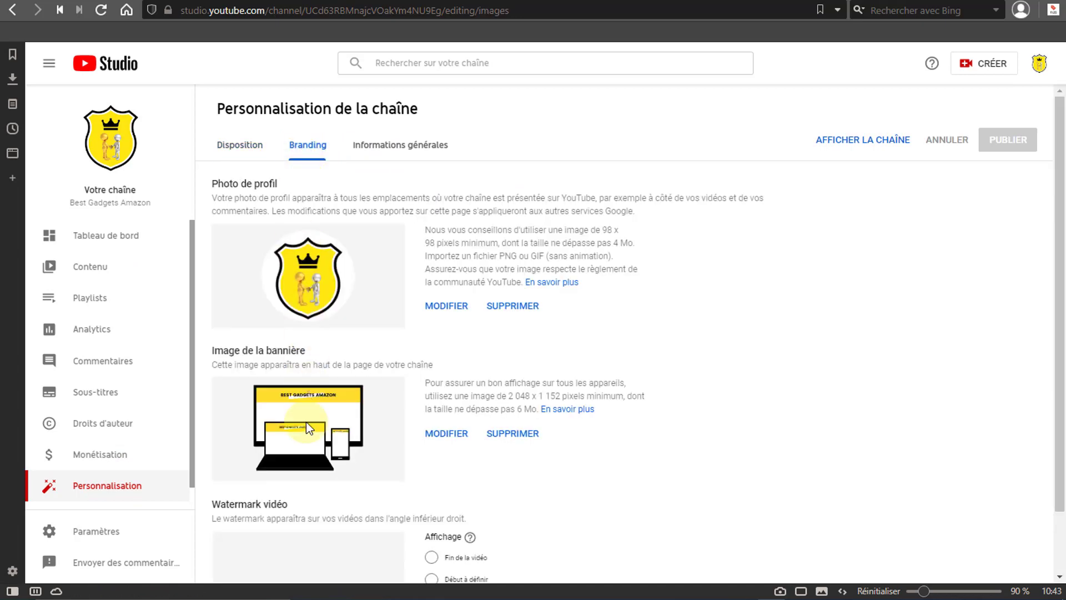
scroll(523, 464, "down", 1)
scroll(522, 464, "up", 1)
left_click(239, 145)
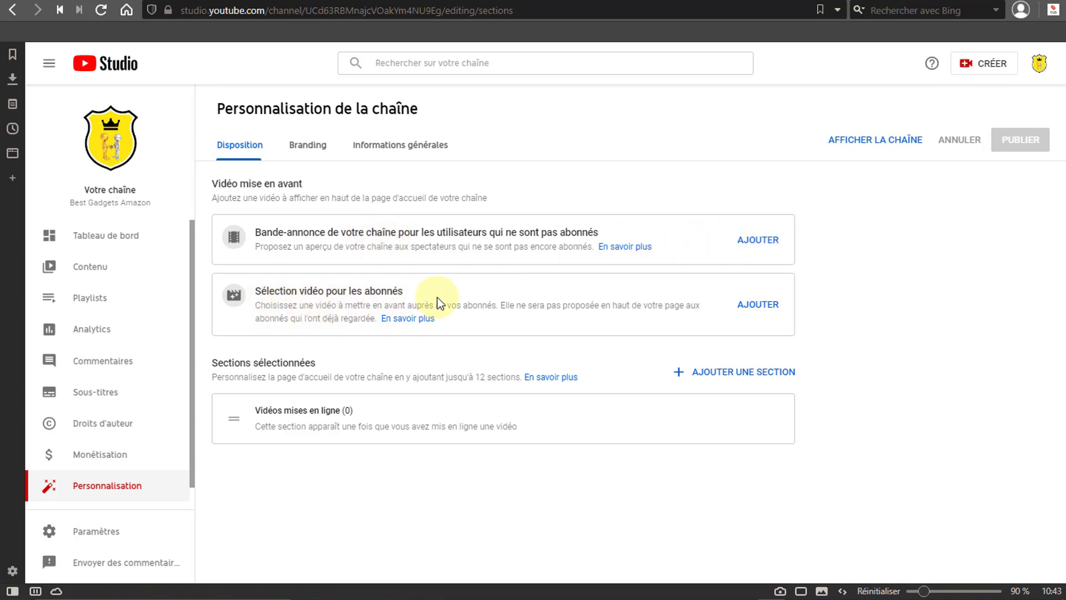
mouse_move(286, 423)
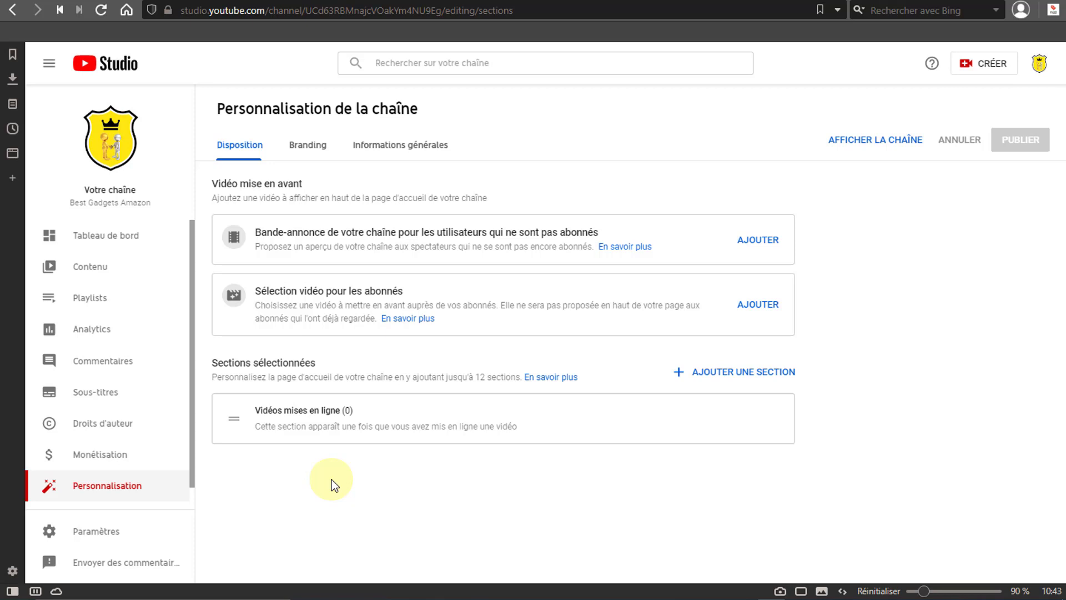
Switch to the browser tab showing the Best Gadgets Amazon channel page
left_click(131, 10)
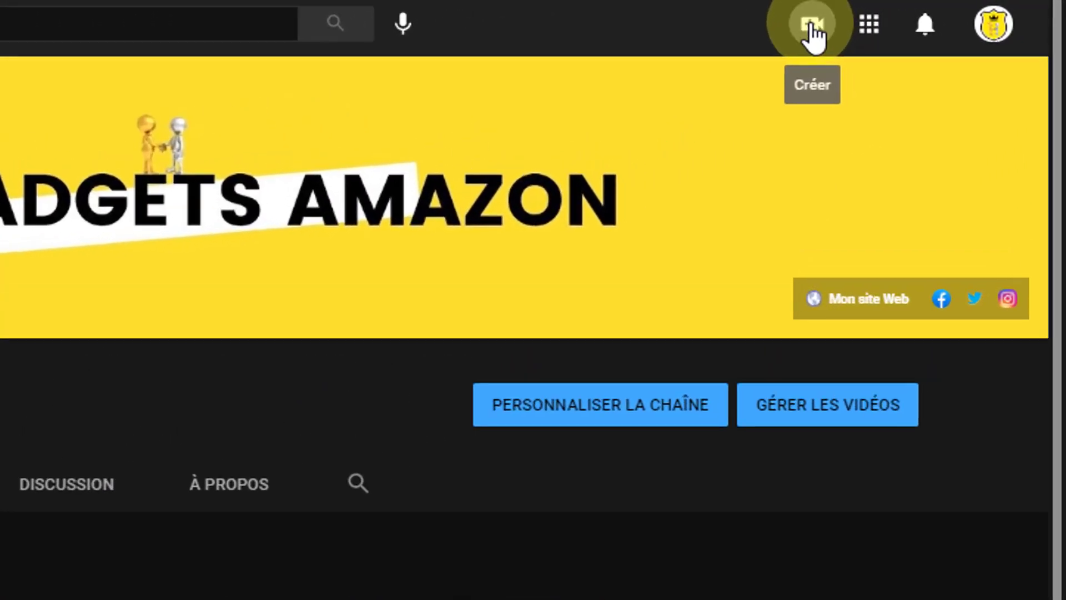
Start uploading a video from the channel page to open the 'Importer des vidéos' dialog
left_click(915, 16)
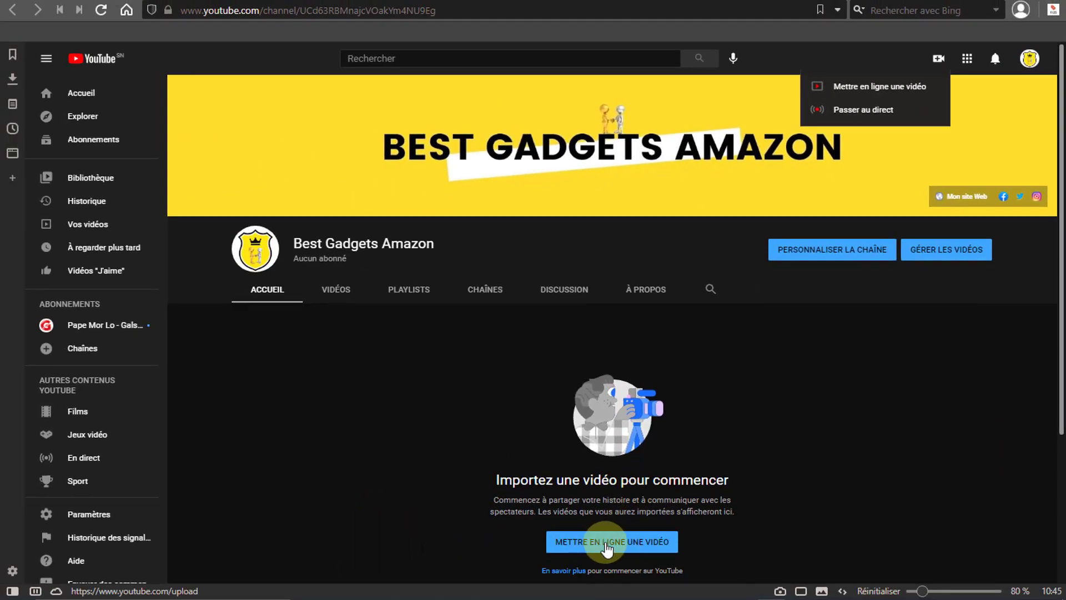
left_click(859, 430)
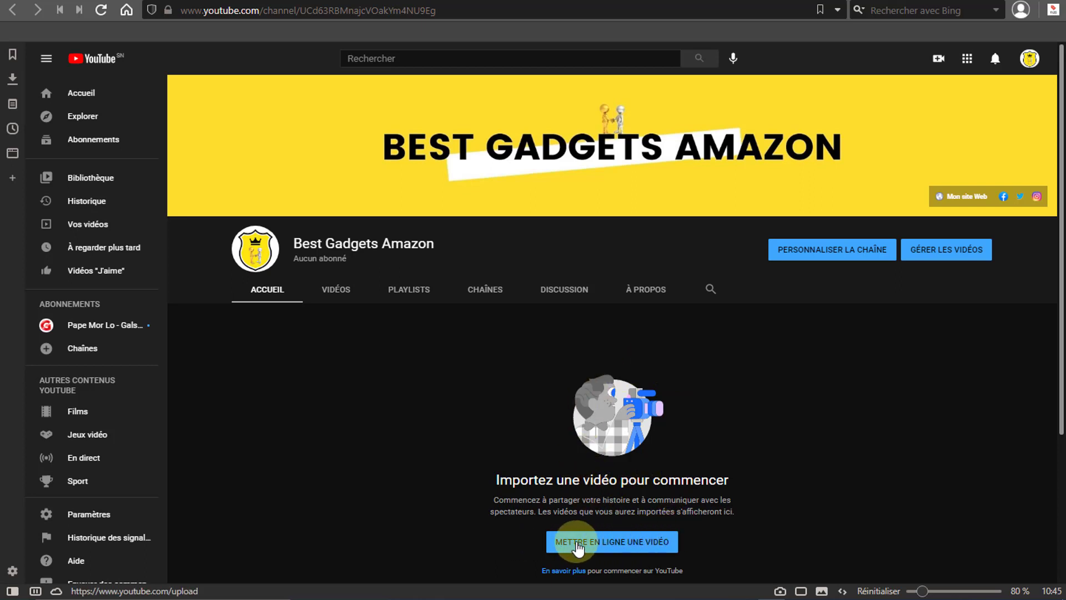
left_click(620, 547)
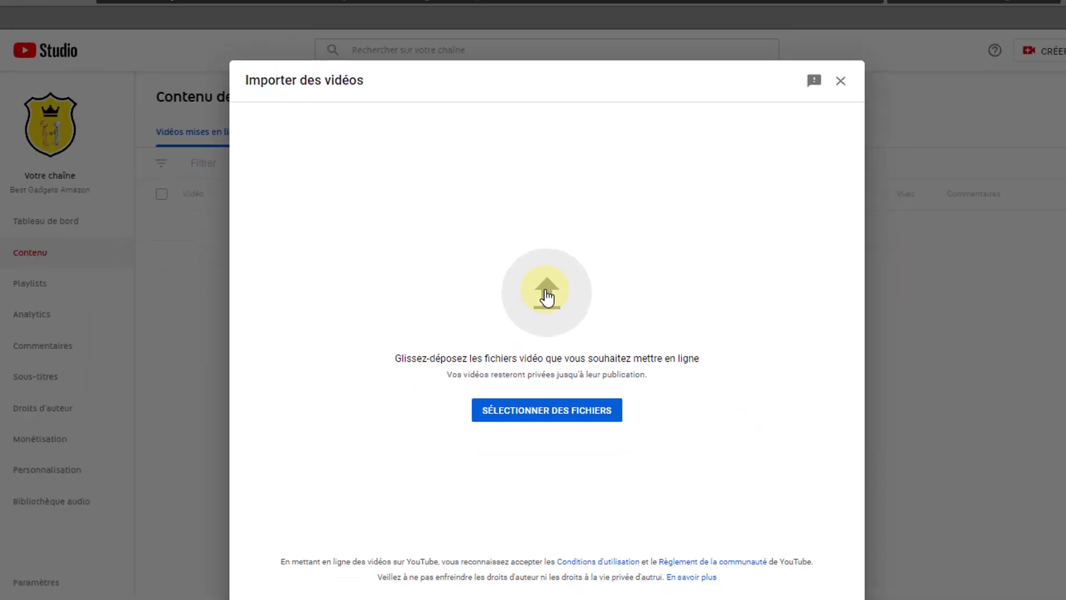
left_click(545, 280)
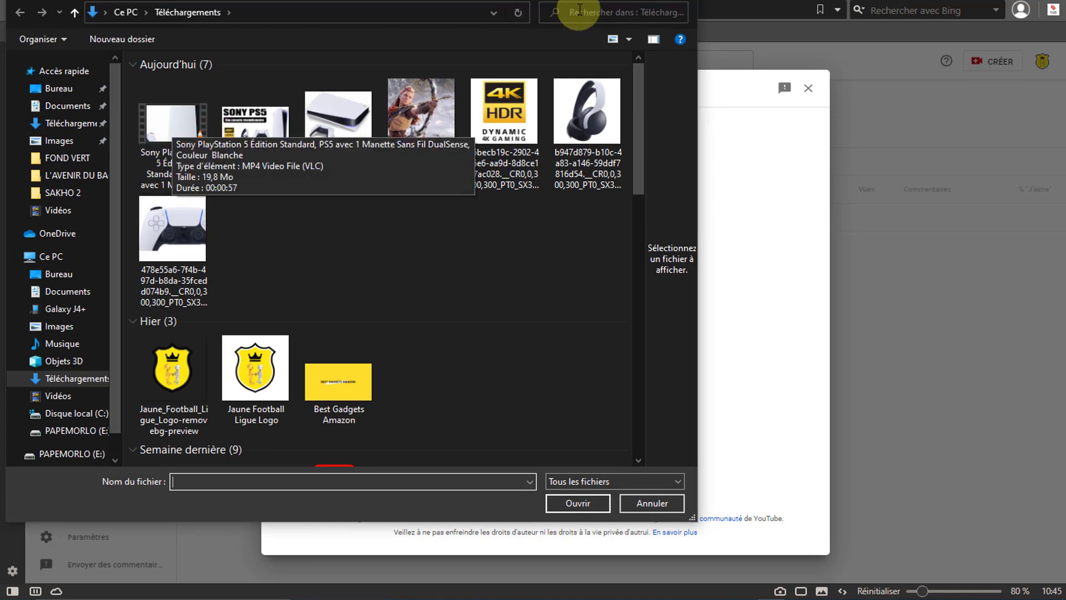
left_click(695, 2)
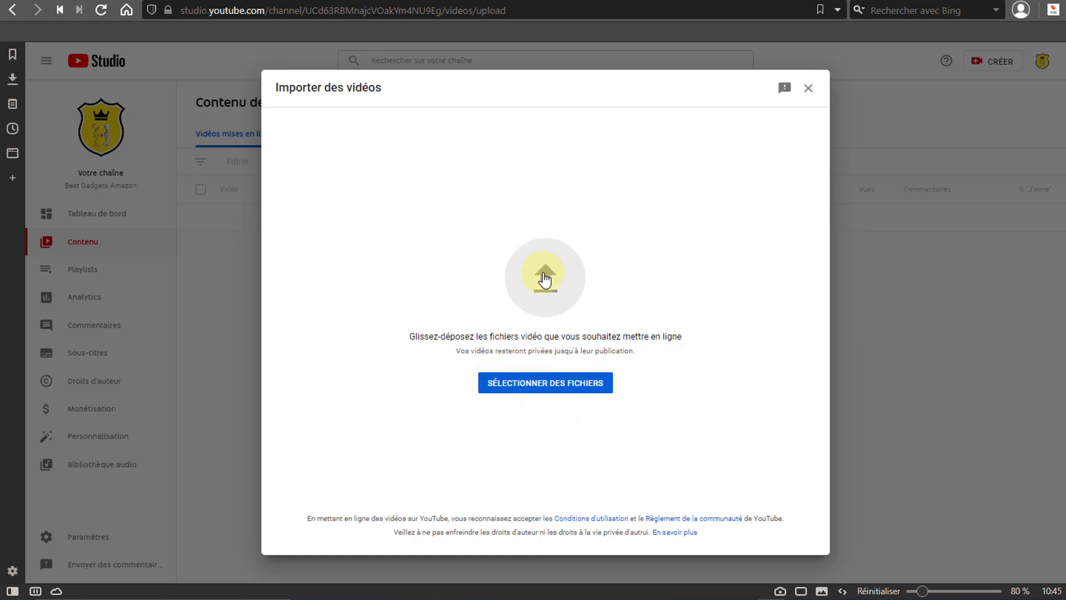
left_click(544, 277)
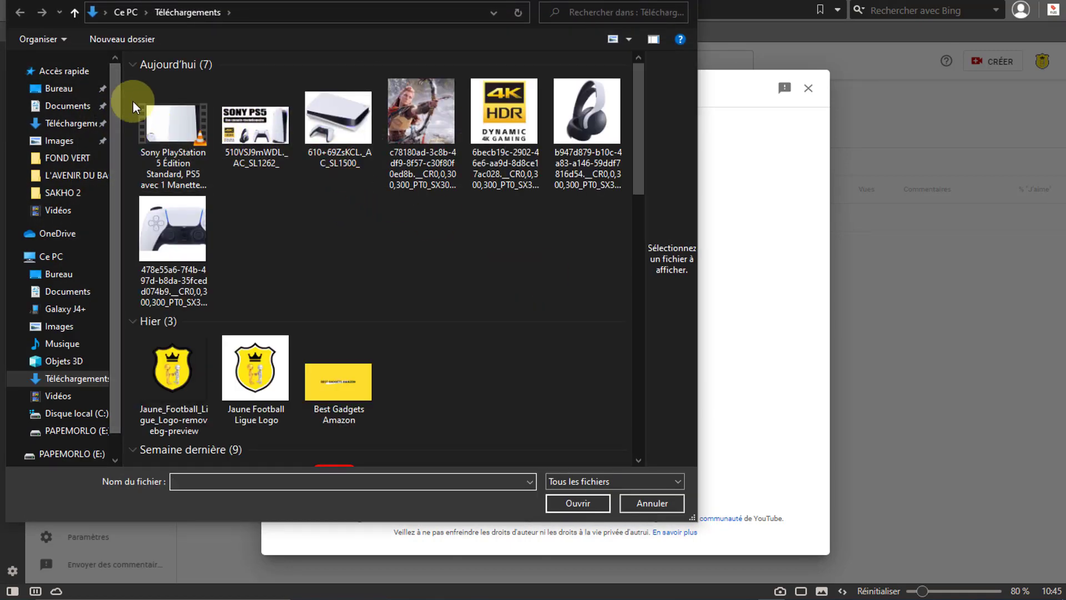
left_click_drag(132, 101, 569, 381)
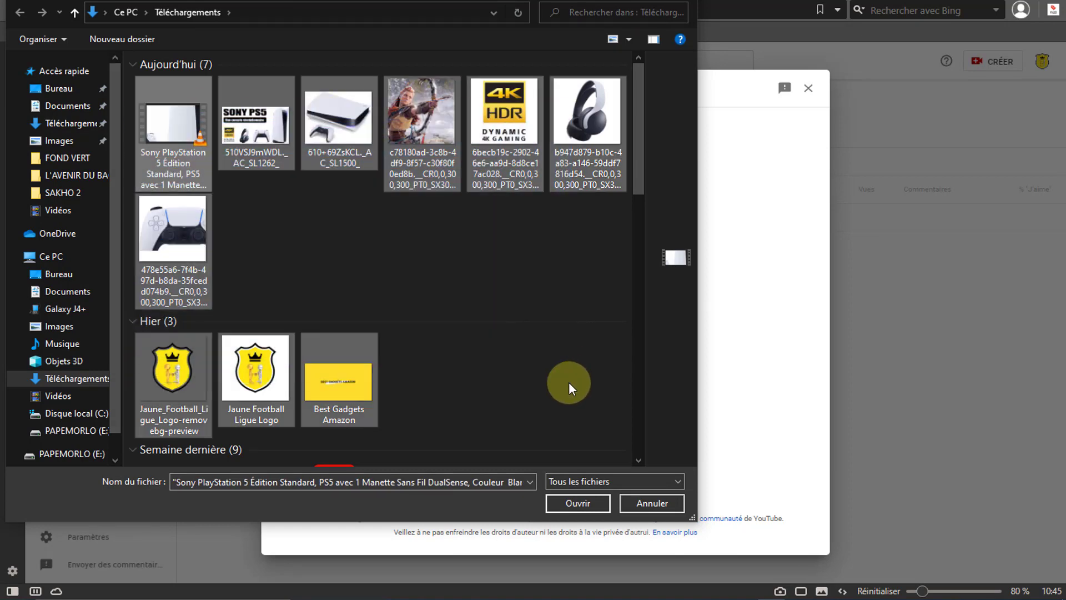
left_click(652, 501)
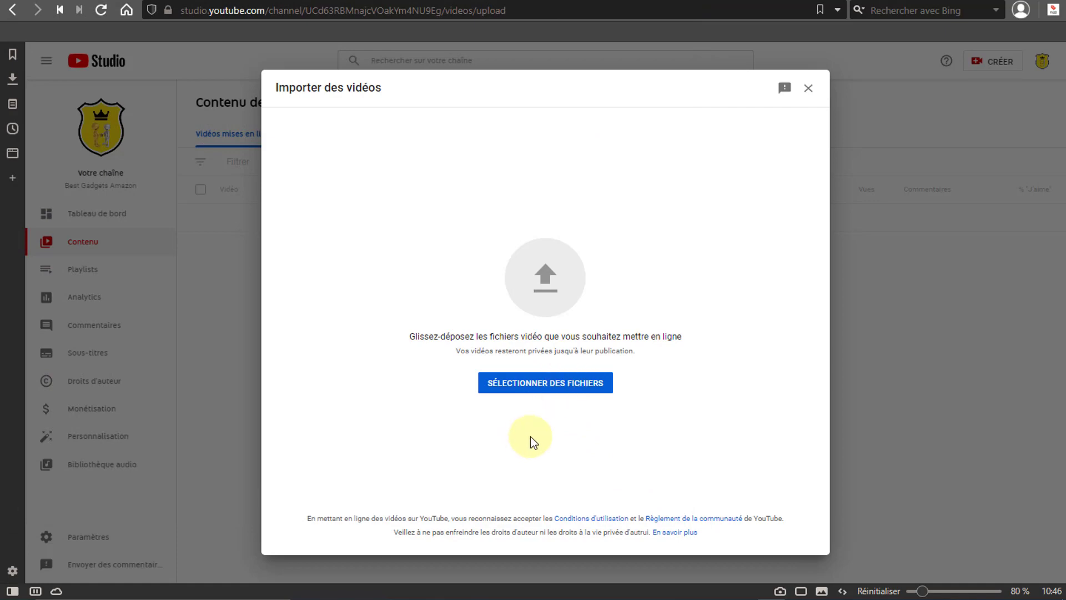
Show the Téléchargements folder in File Explorer, narrowed beside the upload dialog
left_click(528, 595)
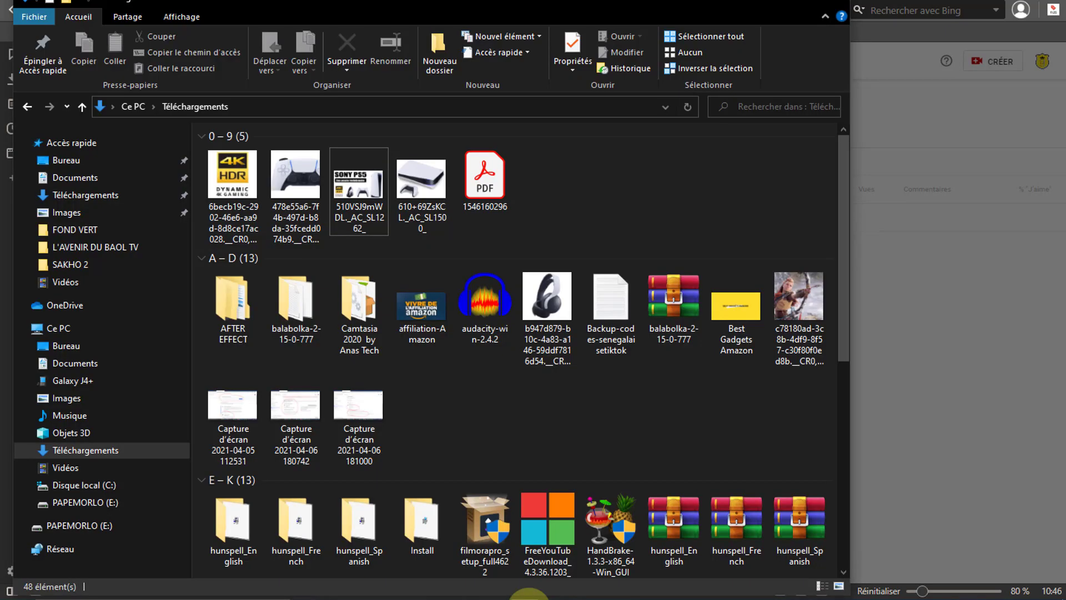
left_click_drag(852, 224, 464, 235)
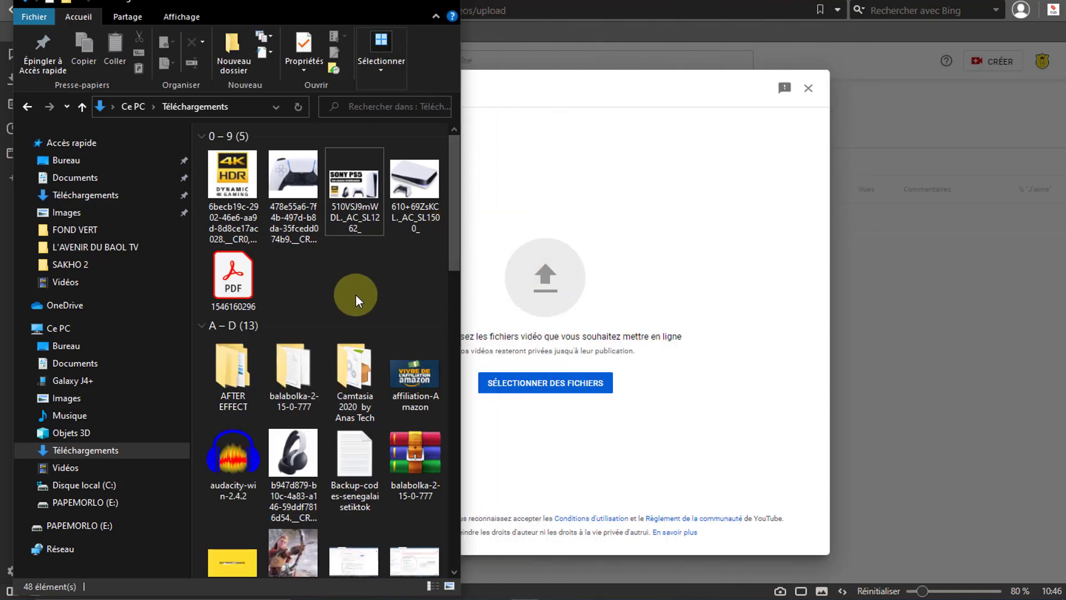
scroll(355, 294, "down", 10)
scroll(362, 297, "down", 3)
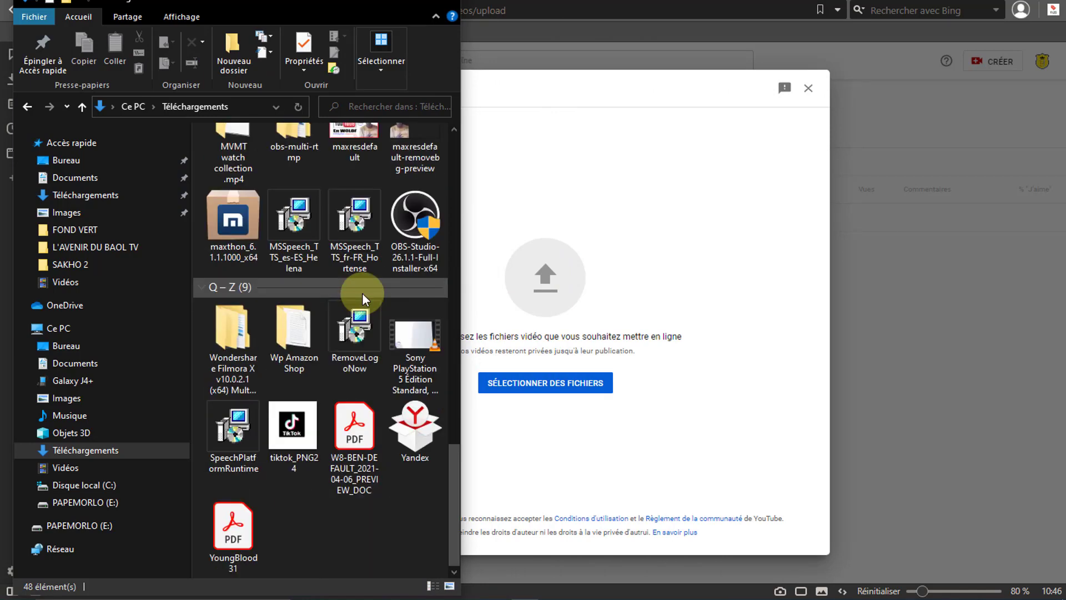
scroll(362, 297, "up", 7)
scroll(363, 293, "up", 8)
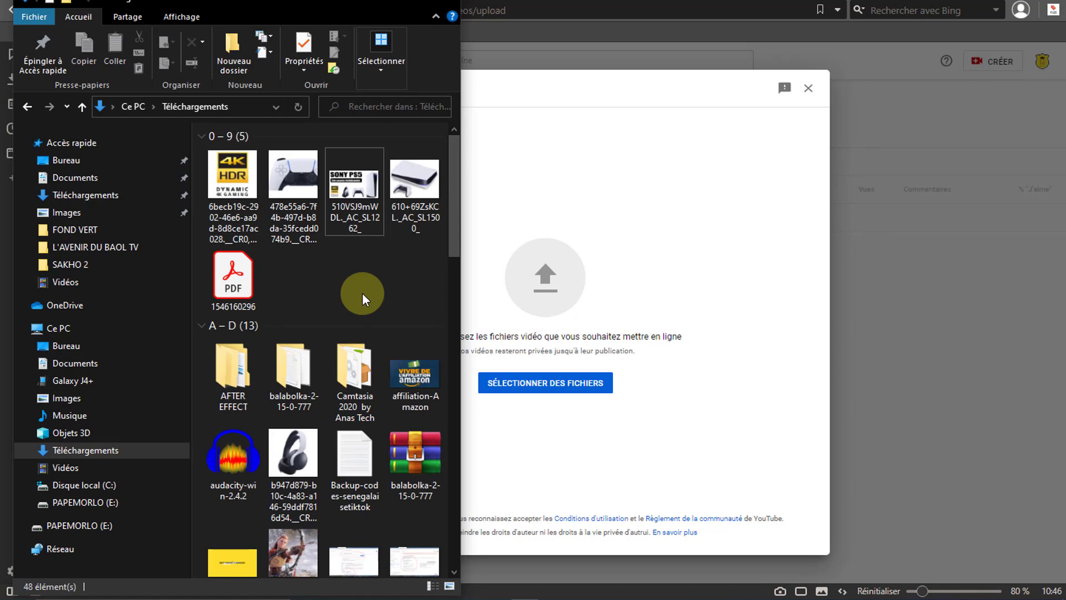
Select the Sony PlayStation 5 video file and drag it onto the upload area
left_click_drag(452, 209, 446, 491)
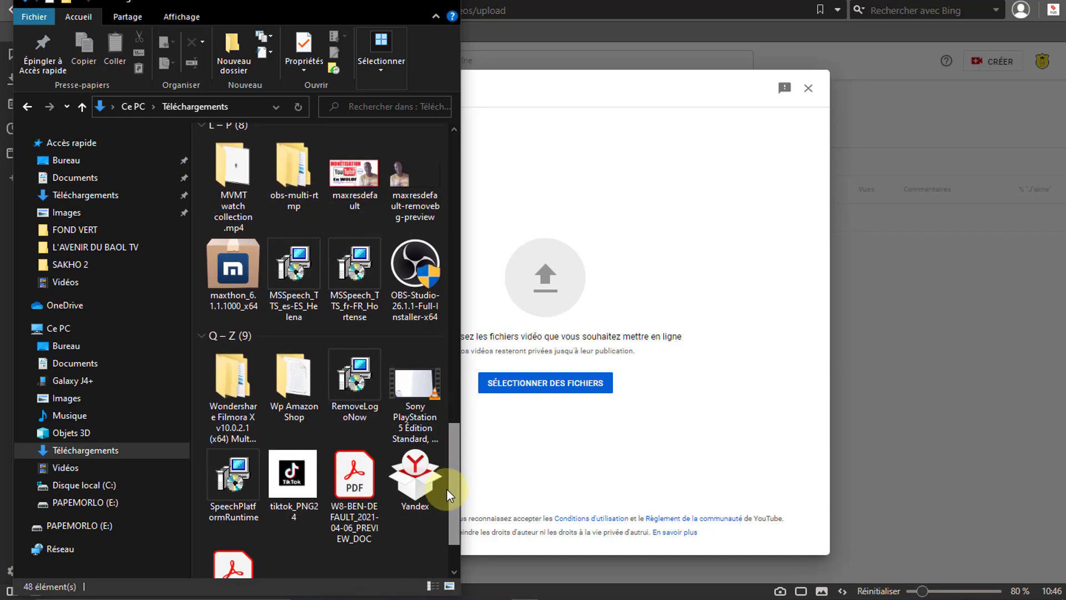
left_click(421, 394)
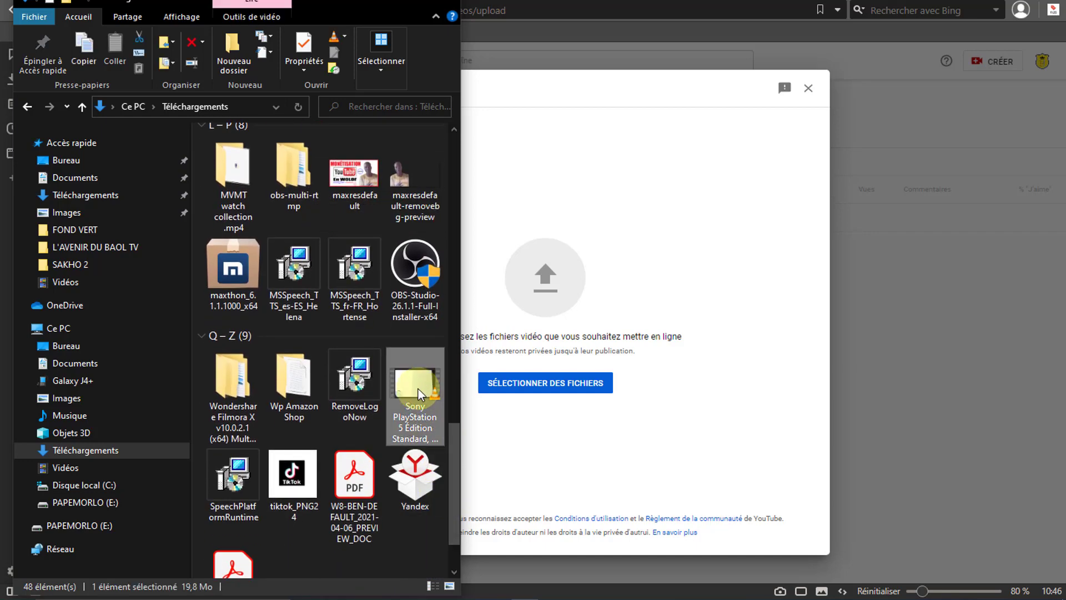
left_click_drag(420, 394, 553, 311)
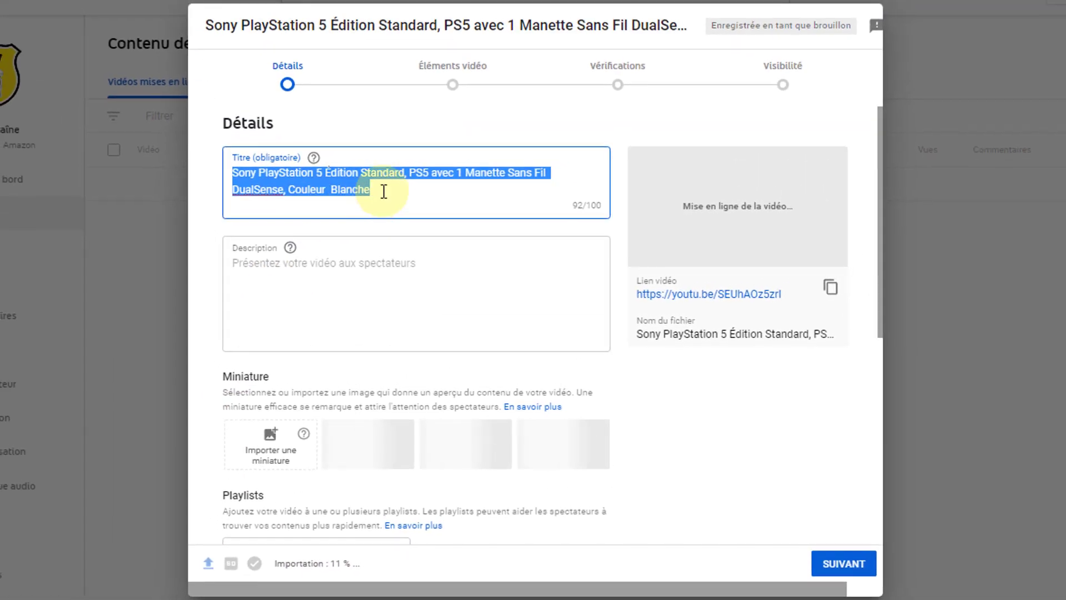
Deselect the pre-filled PS5 title in the Titre field and return to the Téléchargements folder
left_click(386, 191)
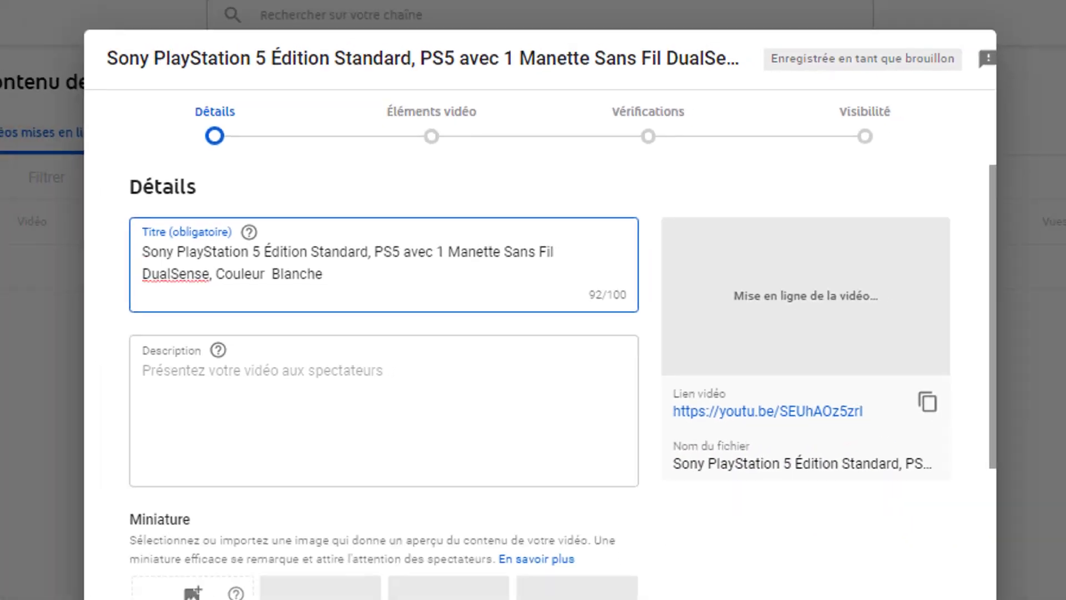
key("alt+Tab")
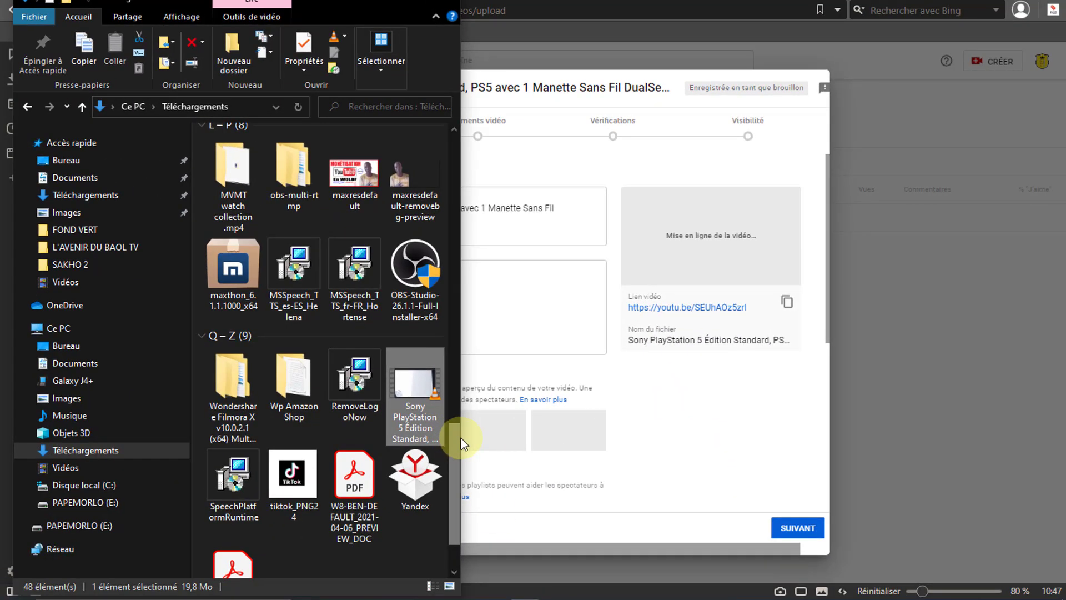
Widen the File Explorer window and open the Sony PlayStation 5 video file to check it
left_click_drag(461, 438, 721, 439)
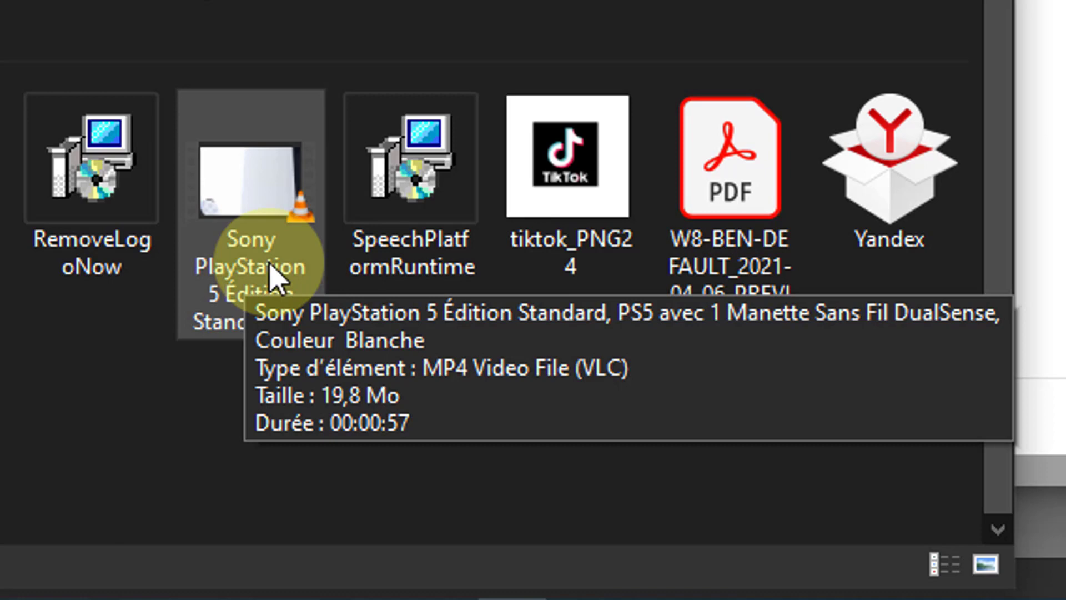
double_click(257, 231)
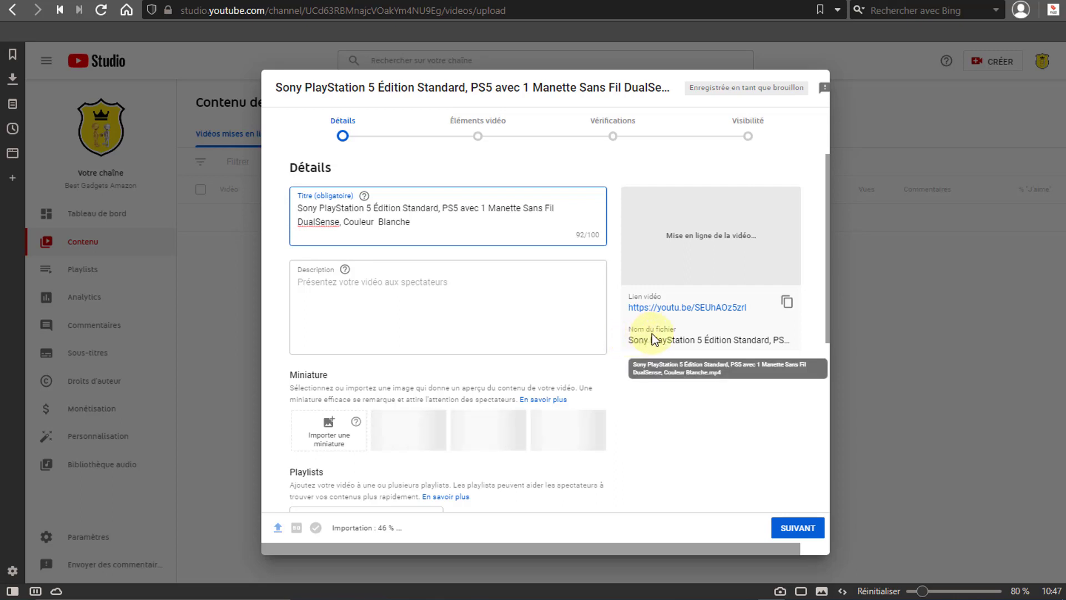
Review the uploaded file name, then place the cursor in the empty Description field
left_click_drag(630, 343, 667, 344)
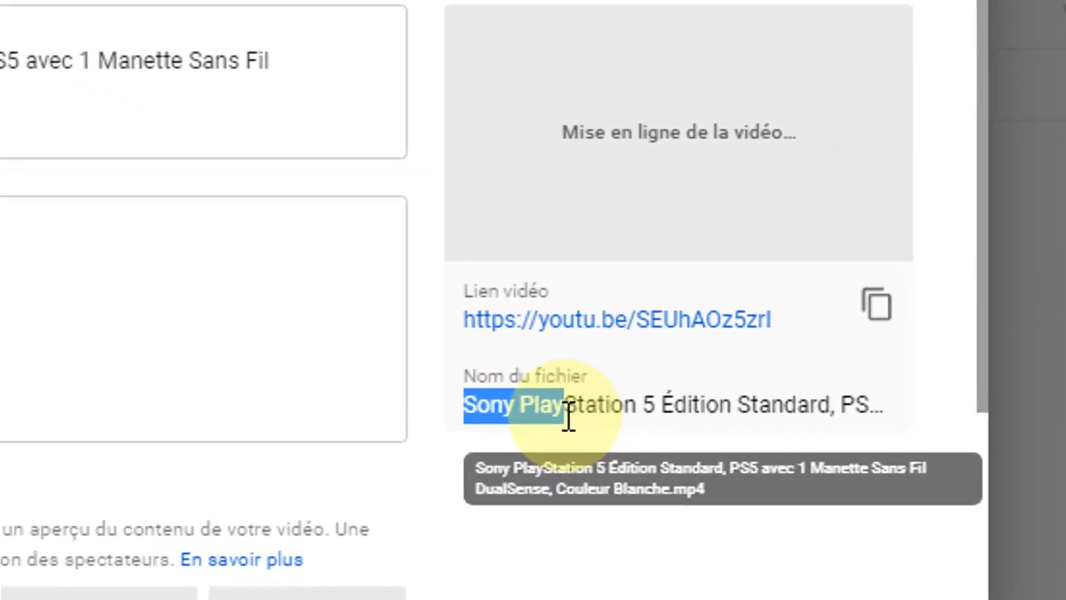
left_click(528, 417)
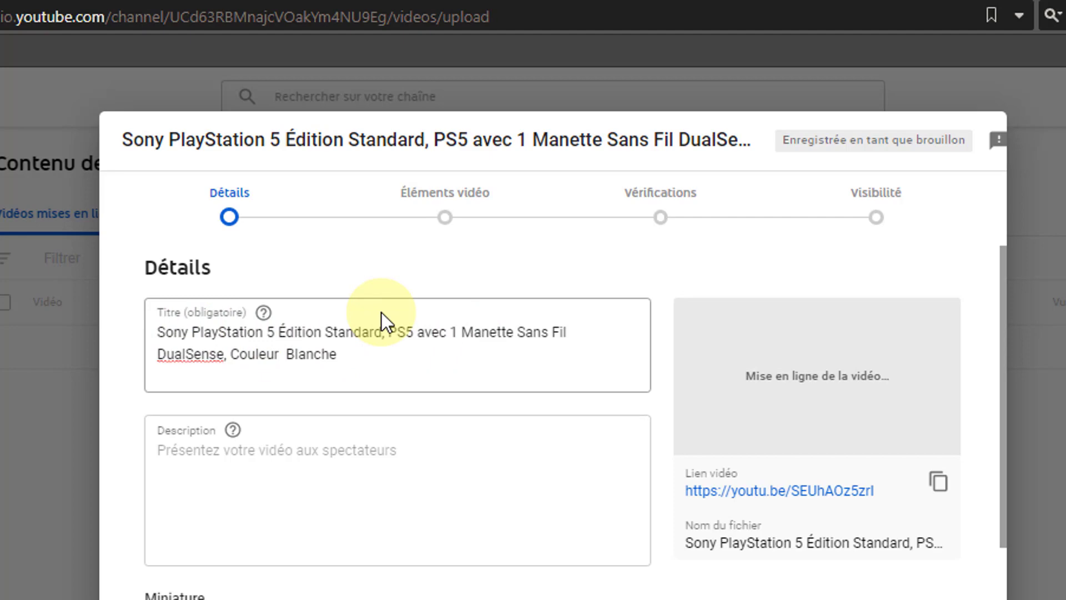
left_click(344, 488)
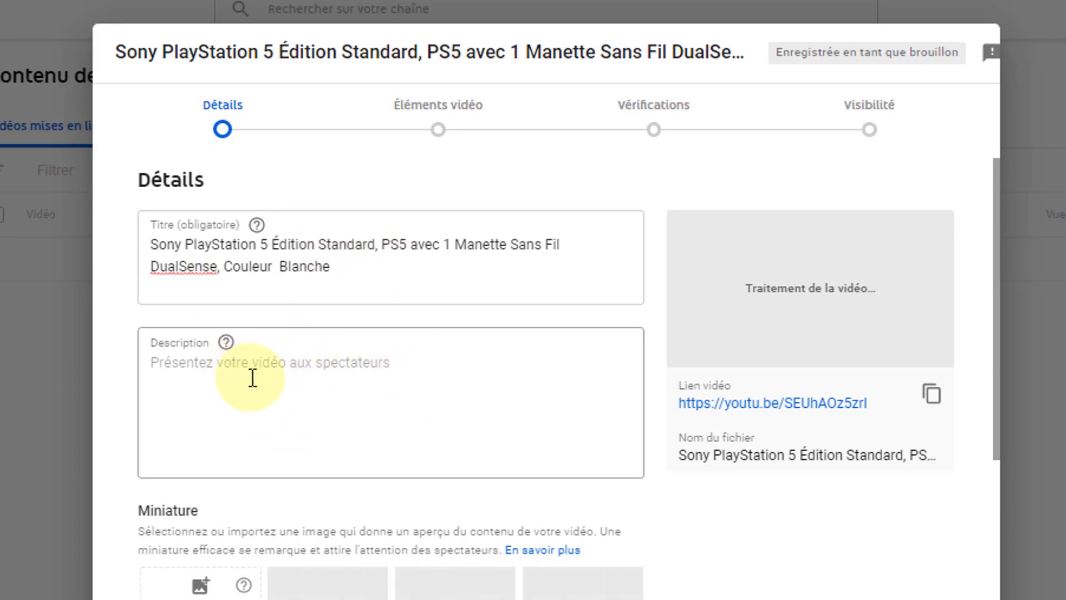
Copy the full PS5 title and paste it into Description, replacing placeholder text (92/5000)
left_click(209, 374)
type("TAG FOR YOUTUBE")
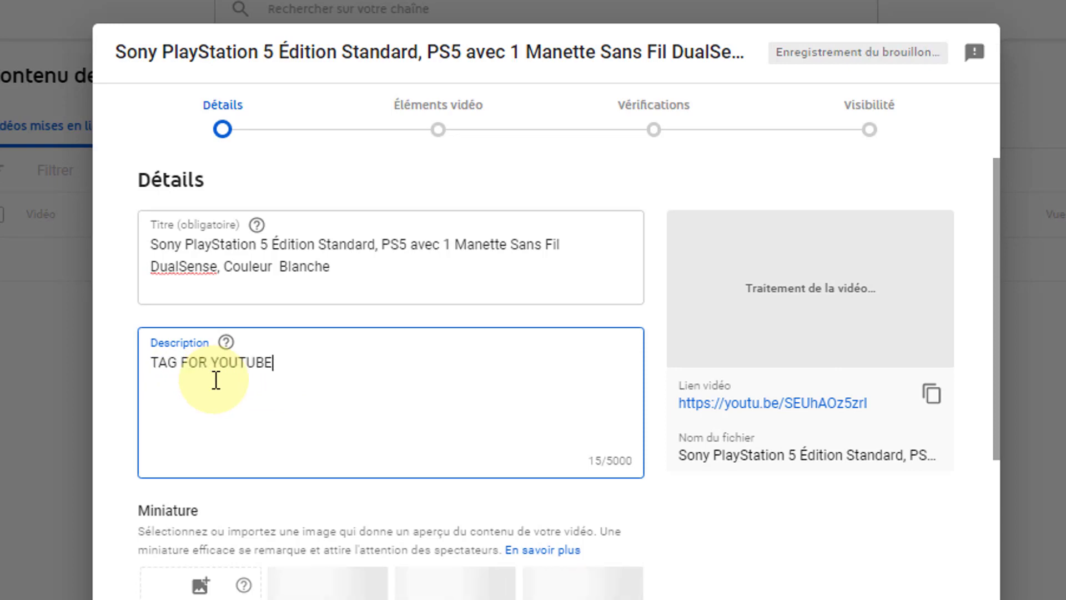
left_click_drag(364, 266, 135, 243)
key("ctrl+c")
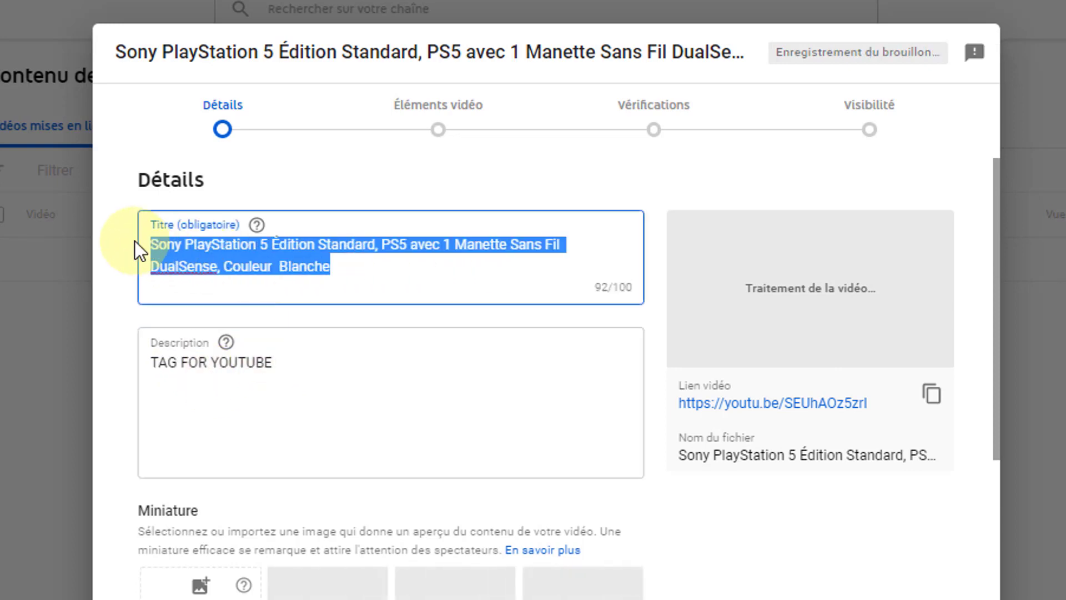
left_click_drag(318, 400, 83, 367)
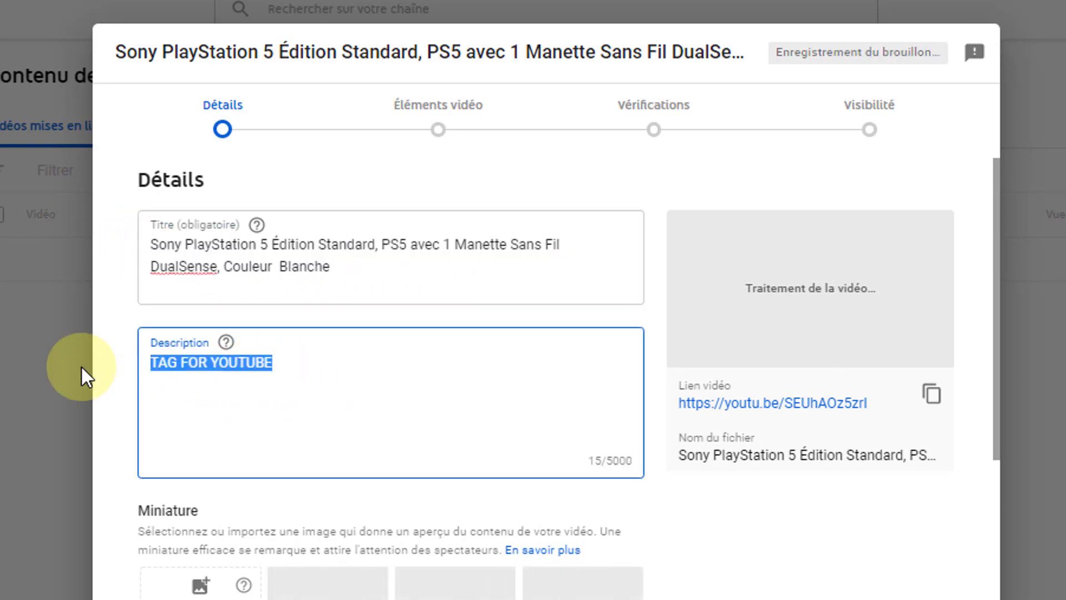
key("ctrl+v")
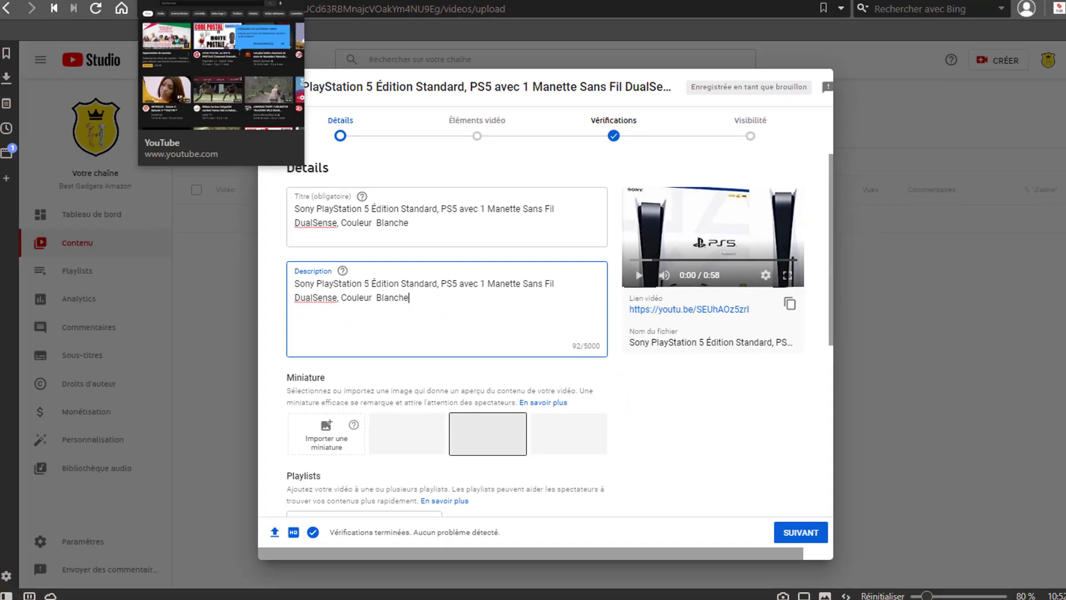
left_click(166, 31)
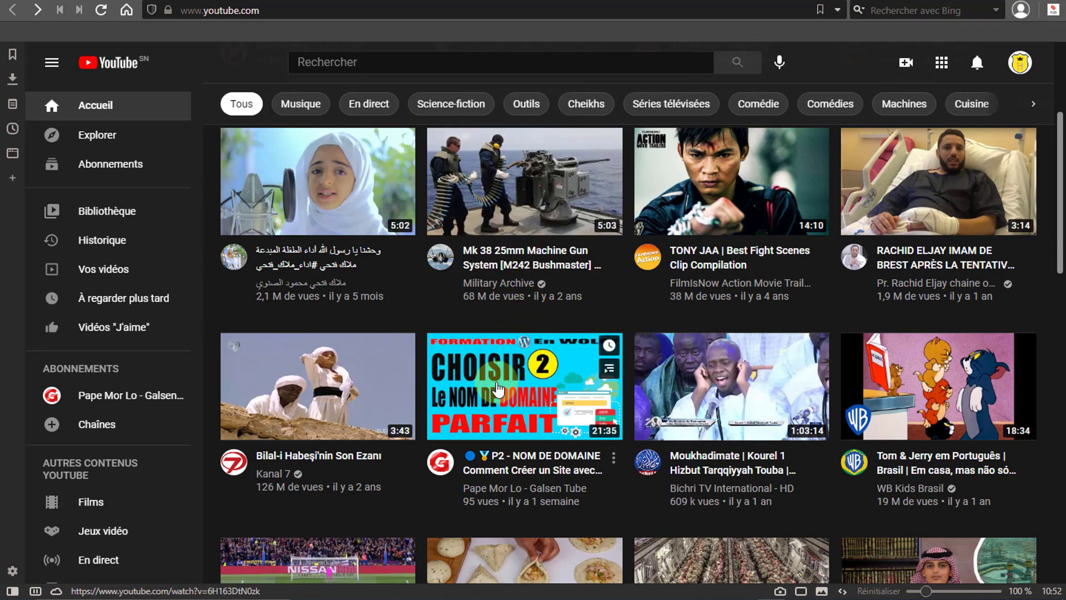
left_click(498, 390)
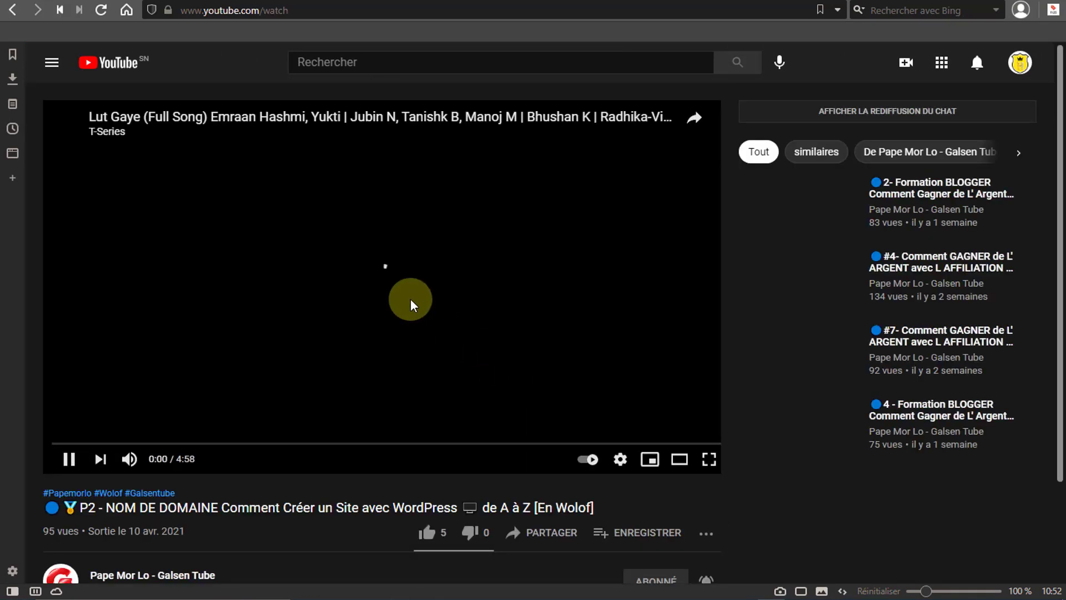
scroll(410, 302, "down", 3)
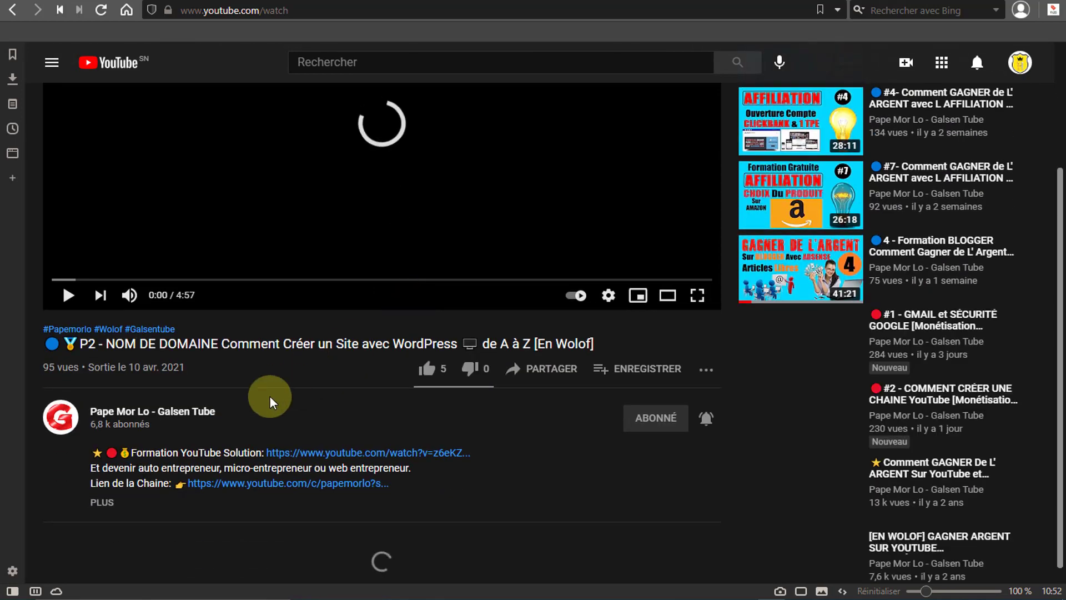
scroll(399, 341, "down", 3)
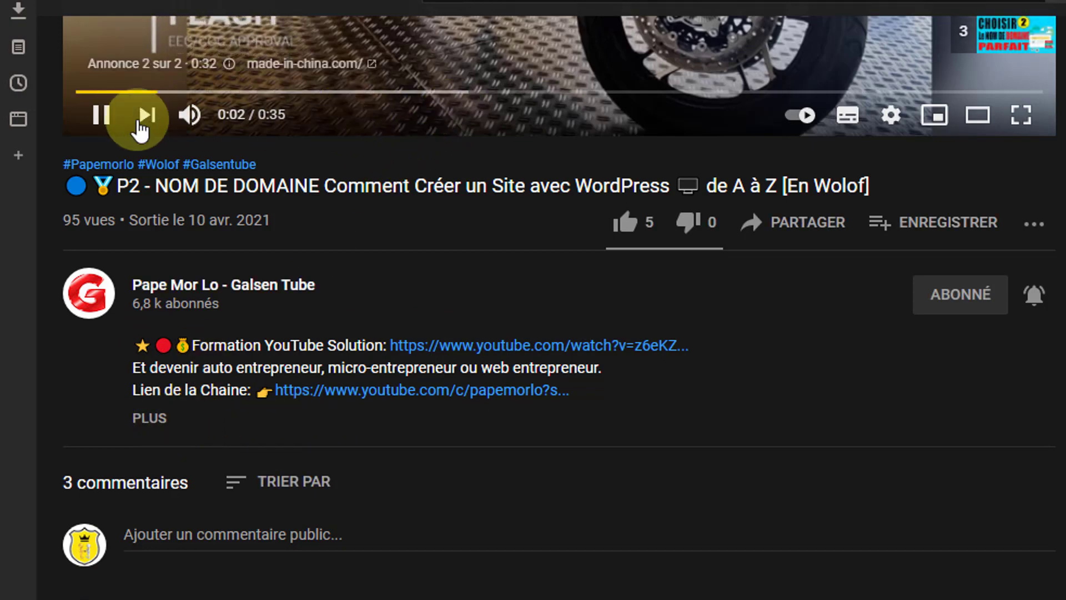
left_click(99, 115)
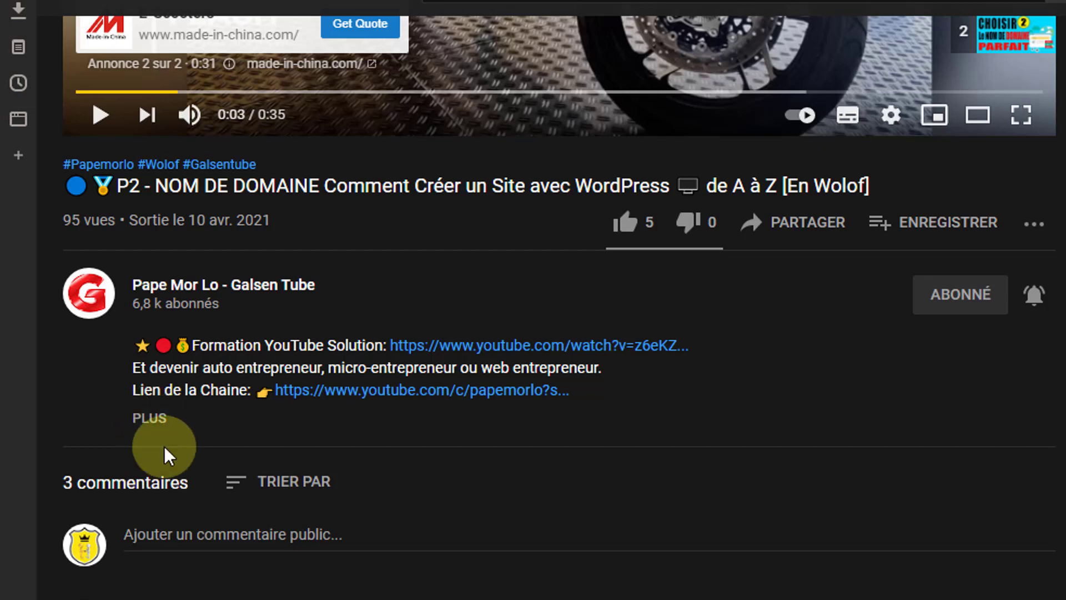
left_click(151, 419)
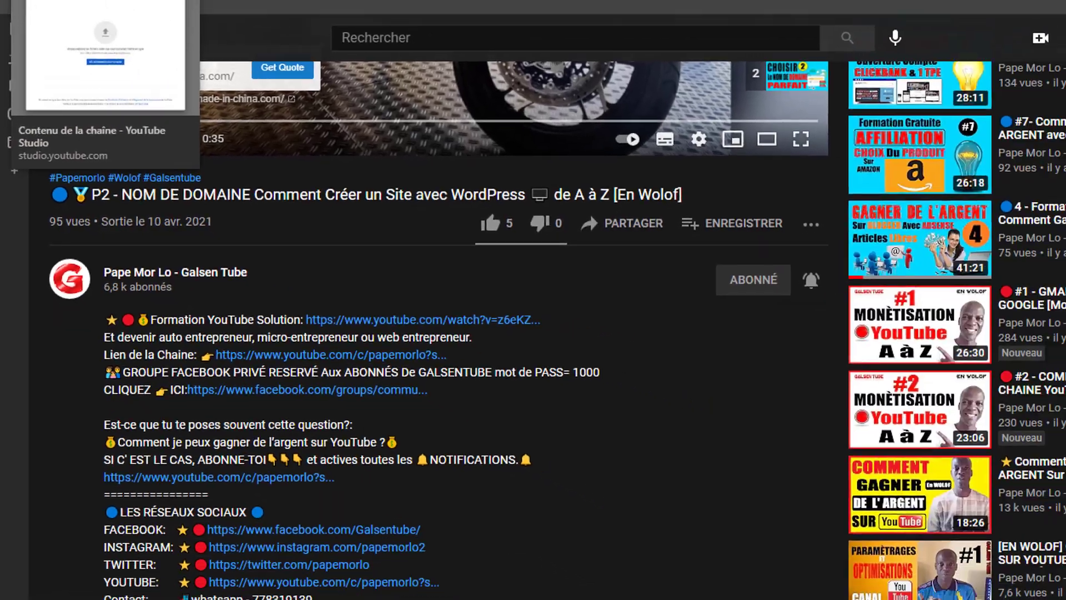
left_click(94, 6)
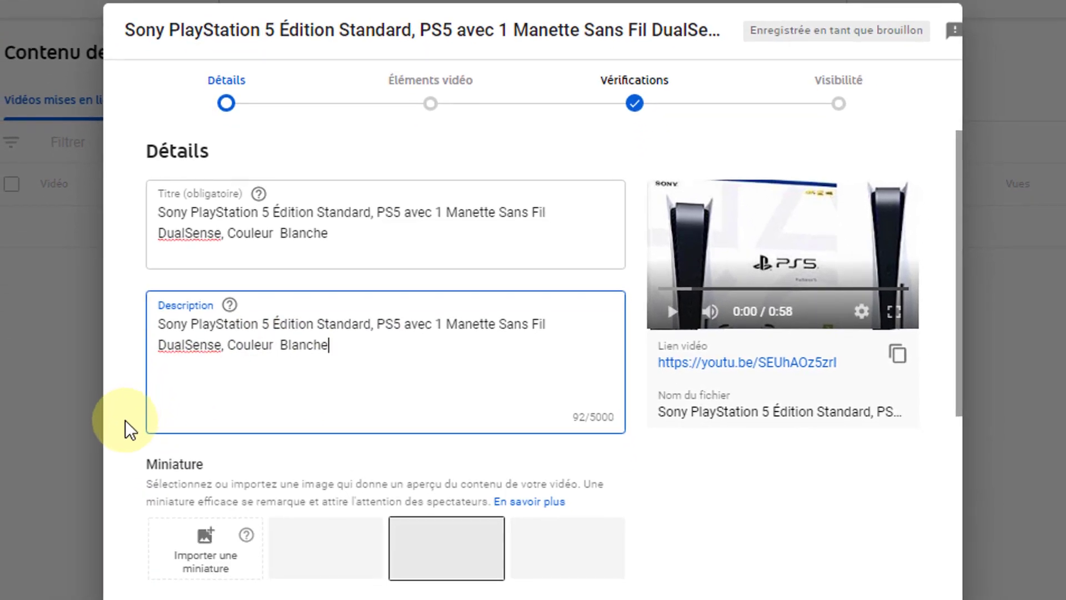
Compare the three generated thumbnails and pick the first, the white PS5 lying flat
scroll(122, 424, "down", 4)
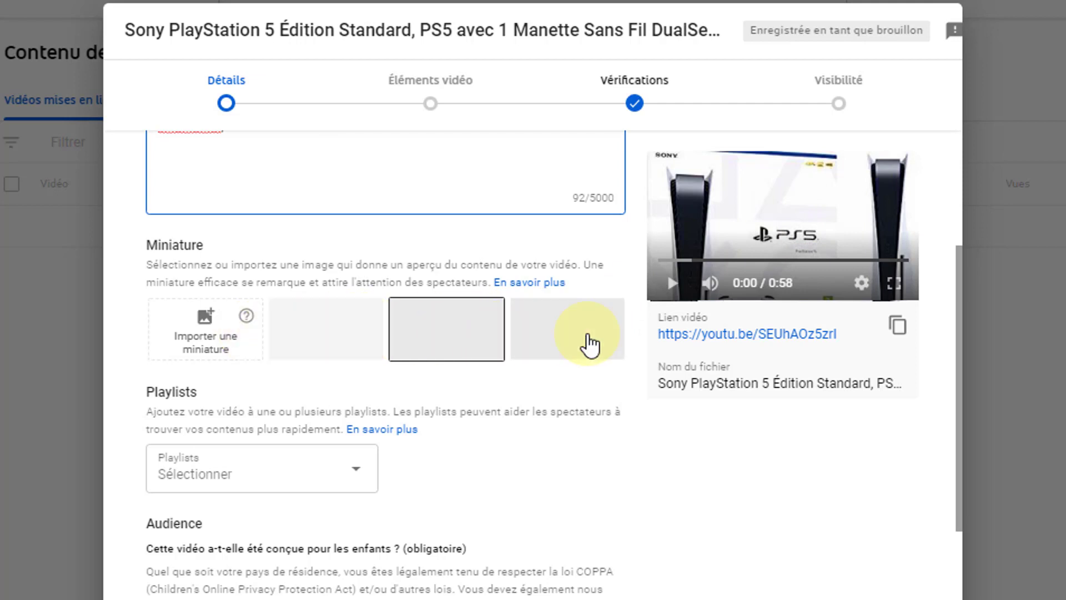
left_click(330, 338)
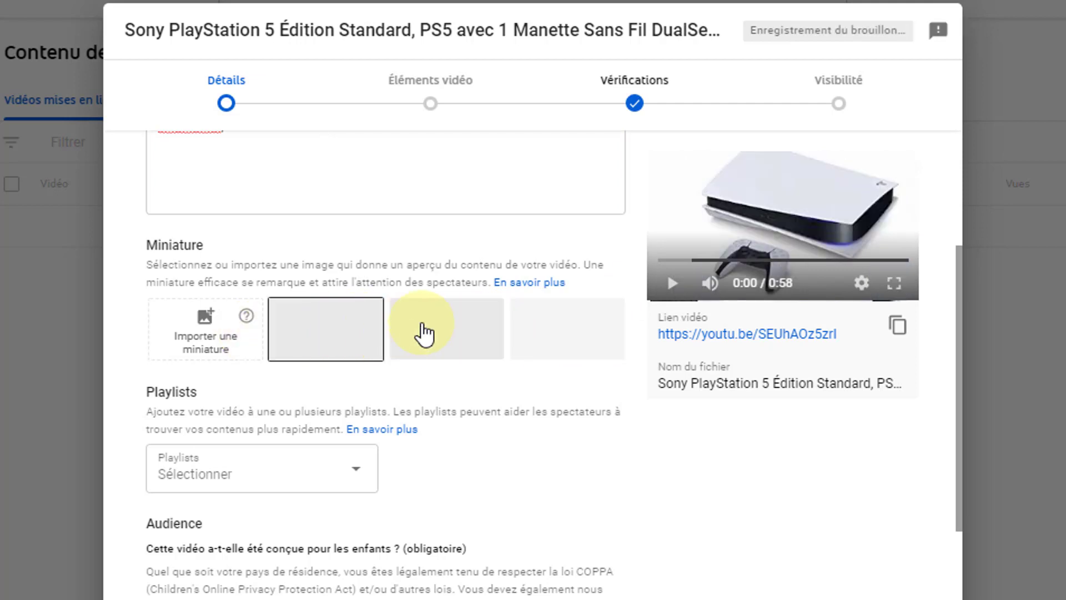
left_click(435, 332)
left_click(578, 333)
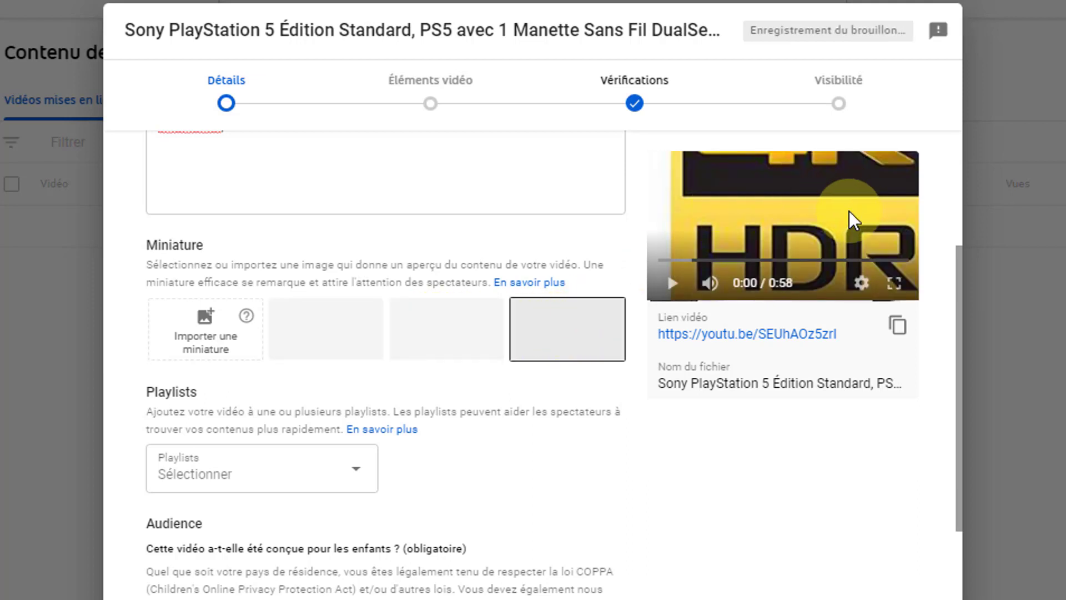
left_click(456, 322)
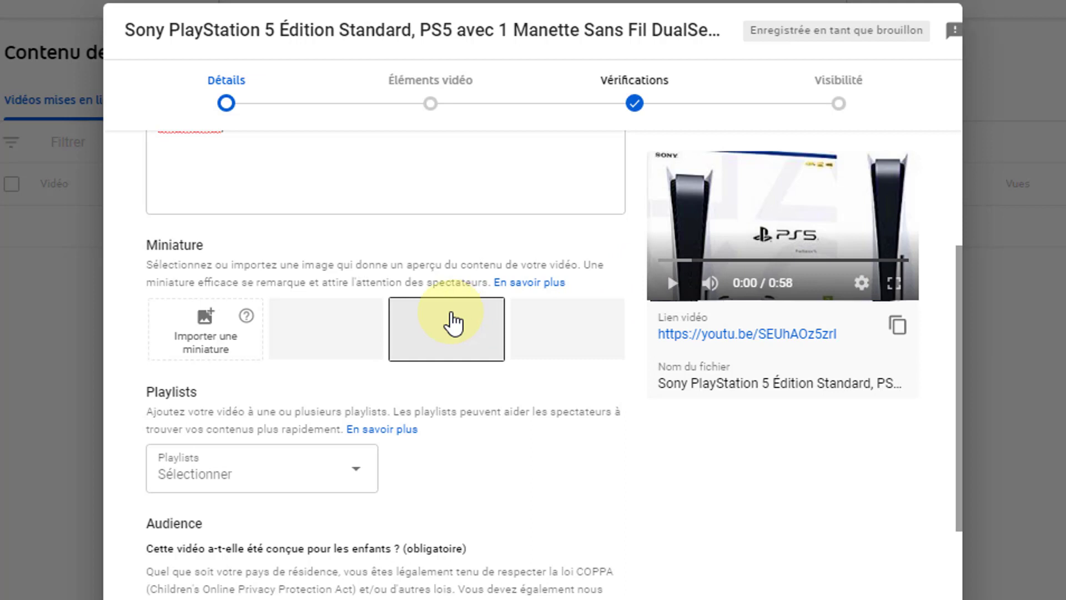
left_click(349, 331)
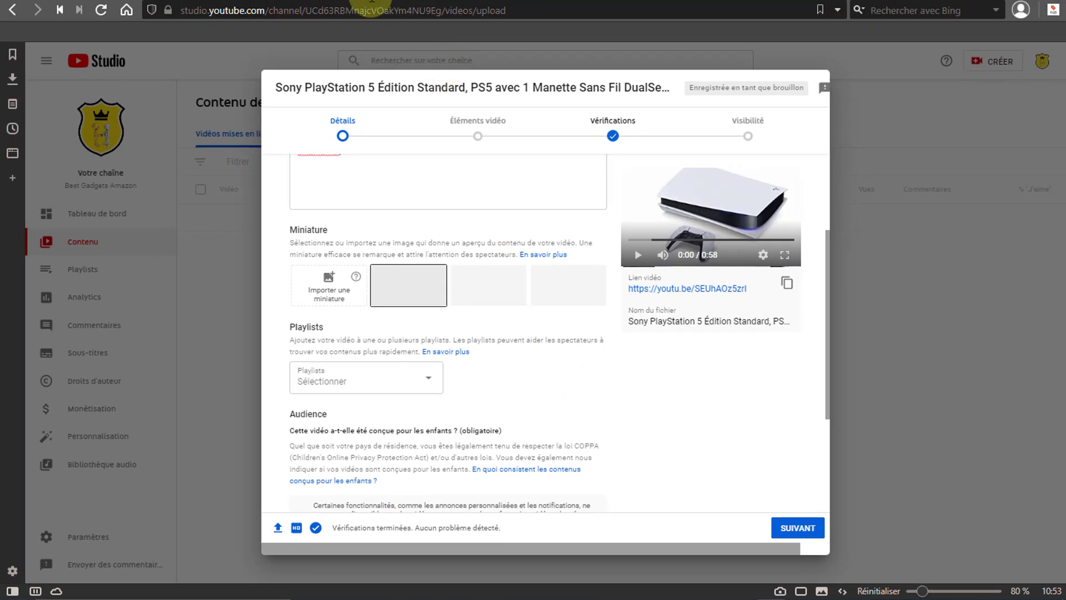
left_click(371, 4)
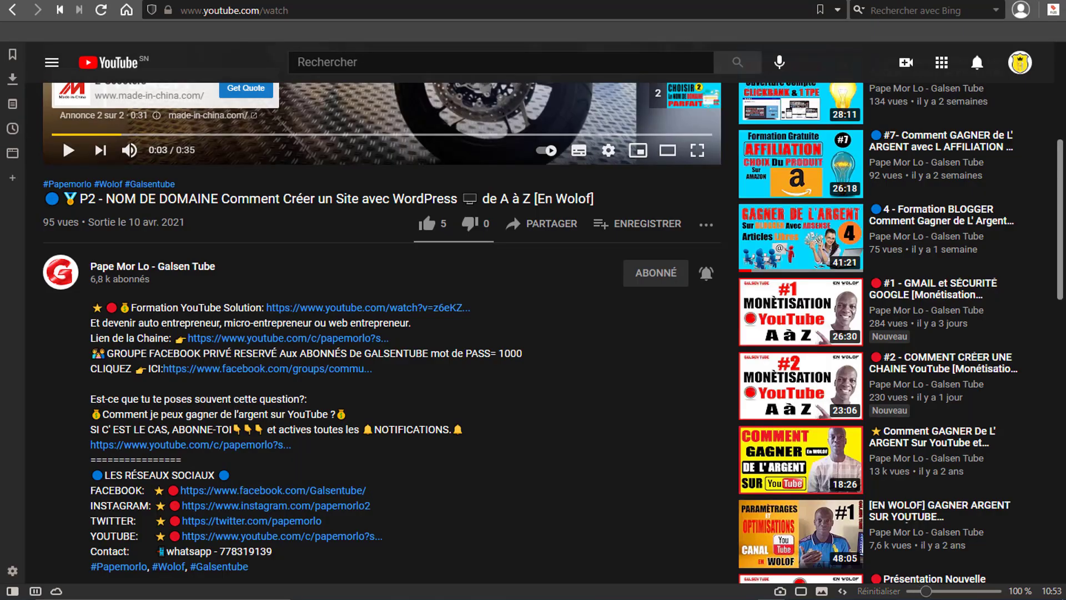
Return to the YouTube Accueil home feed with the browser Back button
left_click(12, 10)
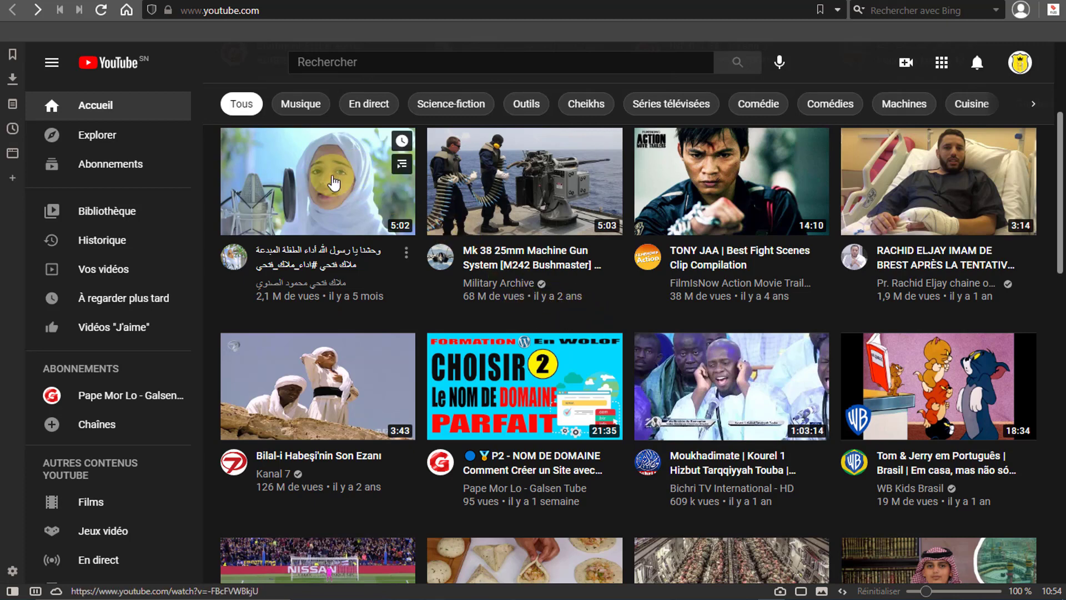
Scroll through the YouTube Accueil feed, then return to the Studio upload tab with Ctrl+Tab
mouse_move(337, 195)
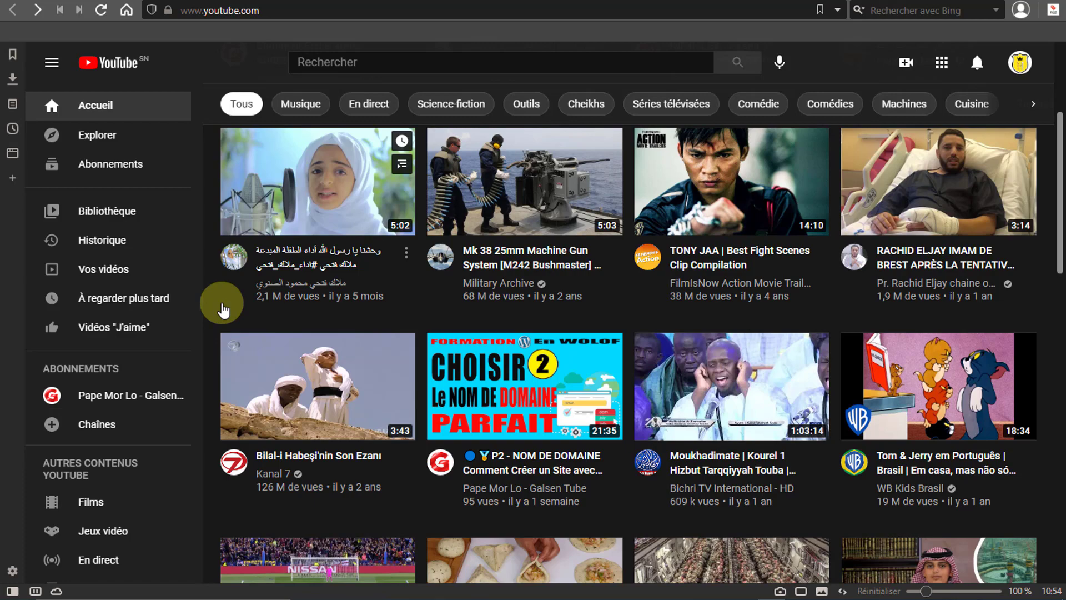
scroll(222, 308, "down", 7)
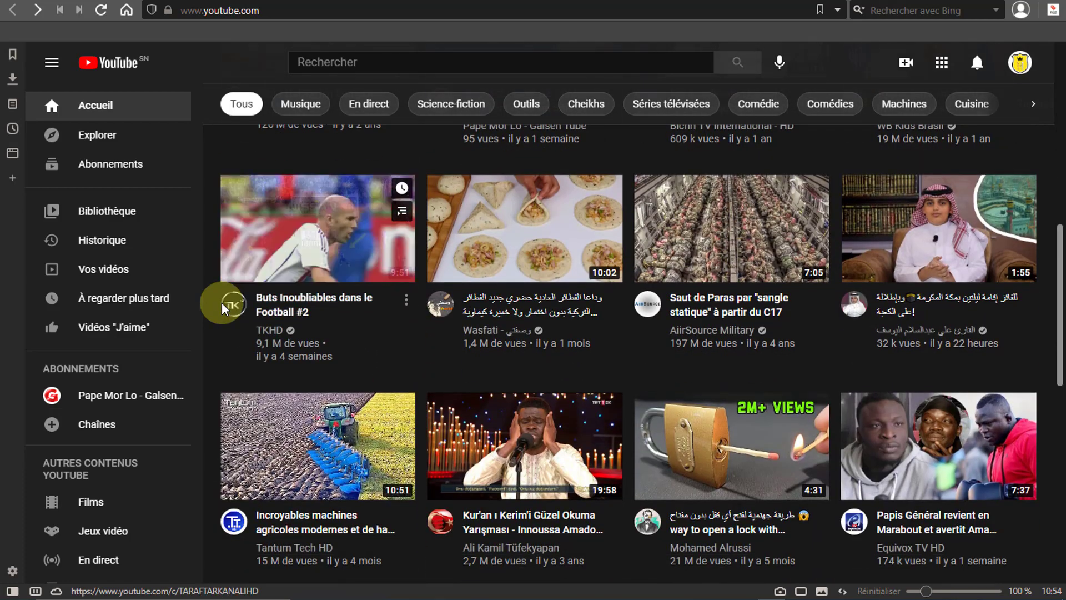
scroll(222, 308, "up", 1)
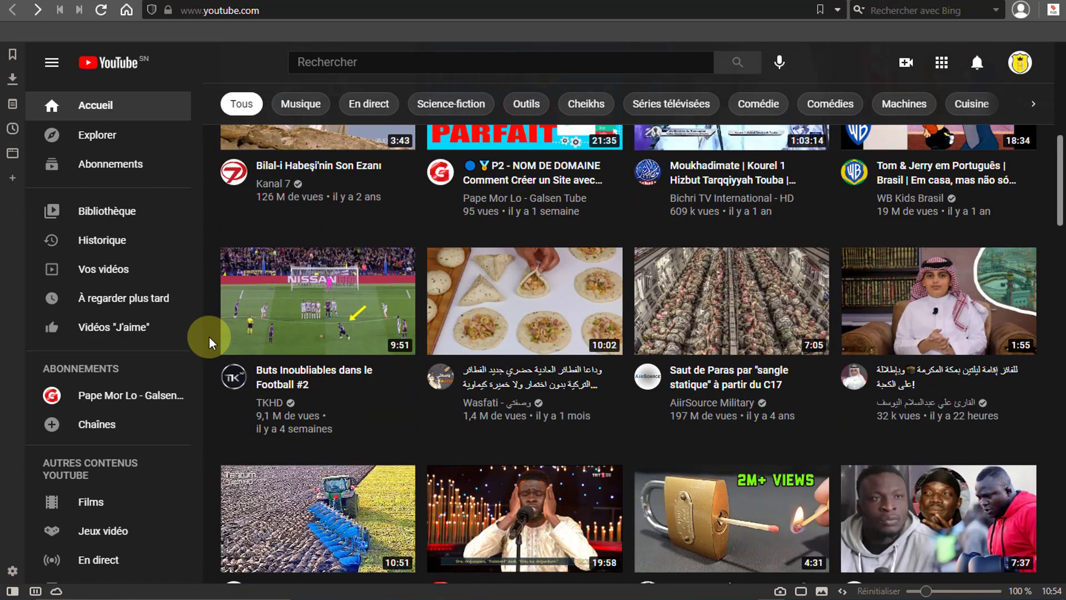
scroll(210, 341, "up", 1)
scroll(210, 341, "down", 1)
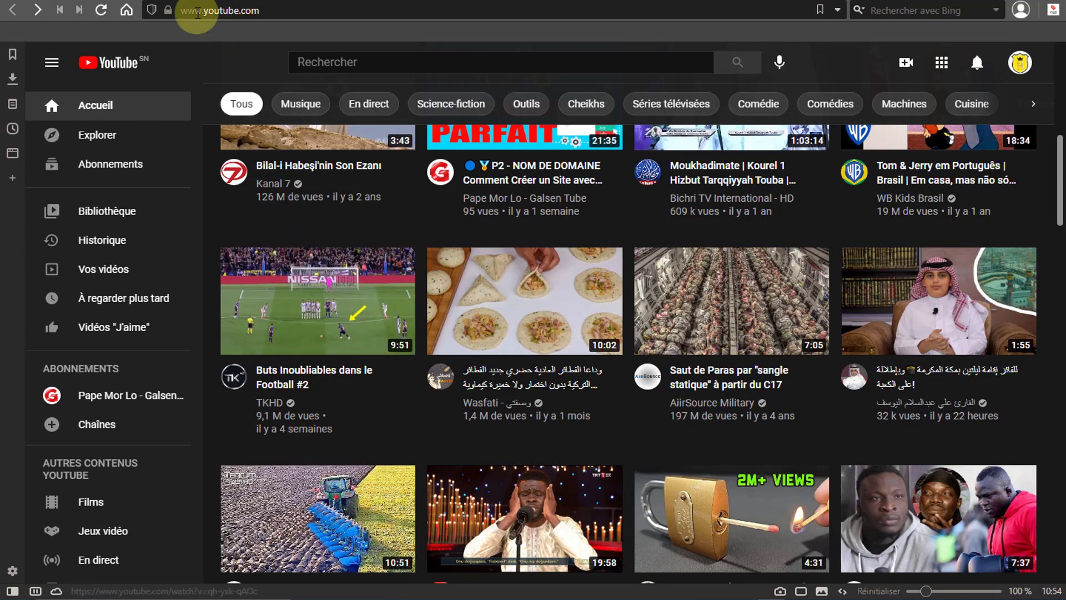
key("ctrl+Tab")
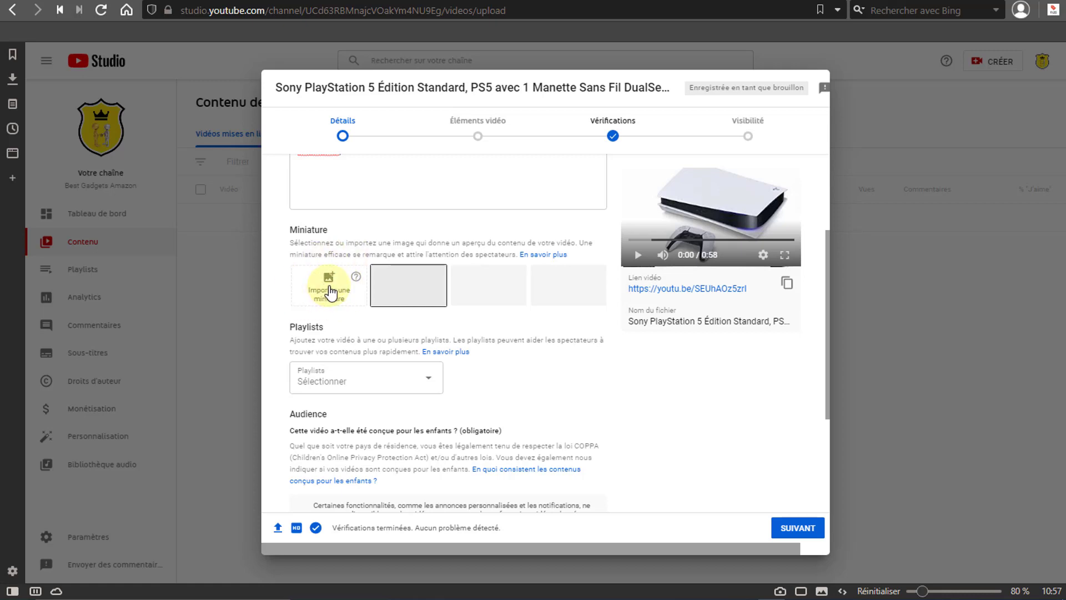
Switch to the Personnalisation de la chaîne tab and open the Paramètres window
left_click(358, 2)
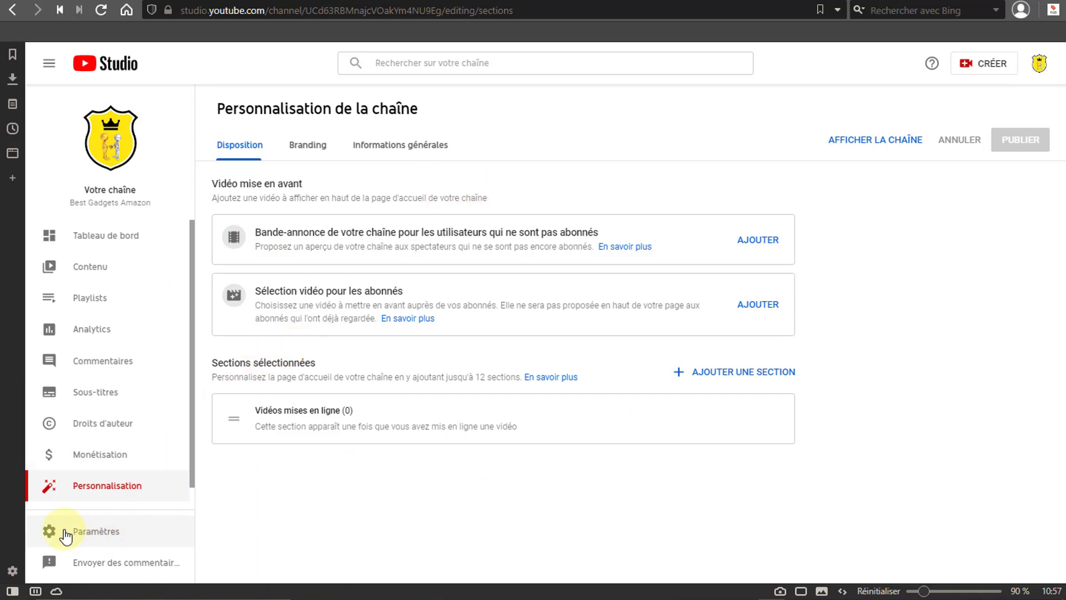
left_click(87, 534)
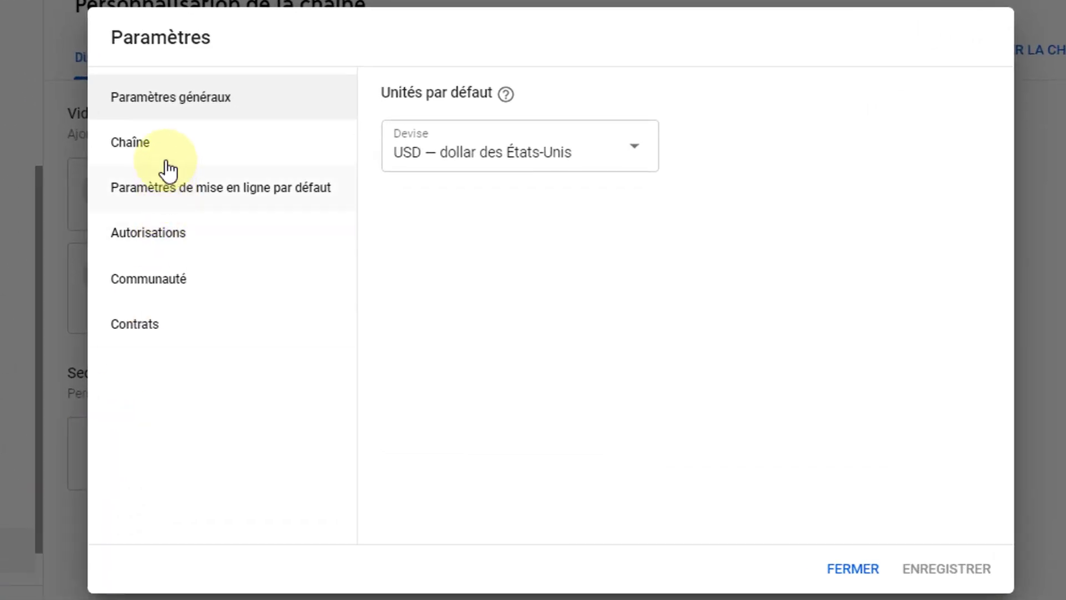
Open Chaîne > Accès aux fonctionnalités and expand the phone-verification feature details
left_click(136, 147)
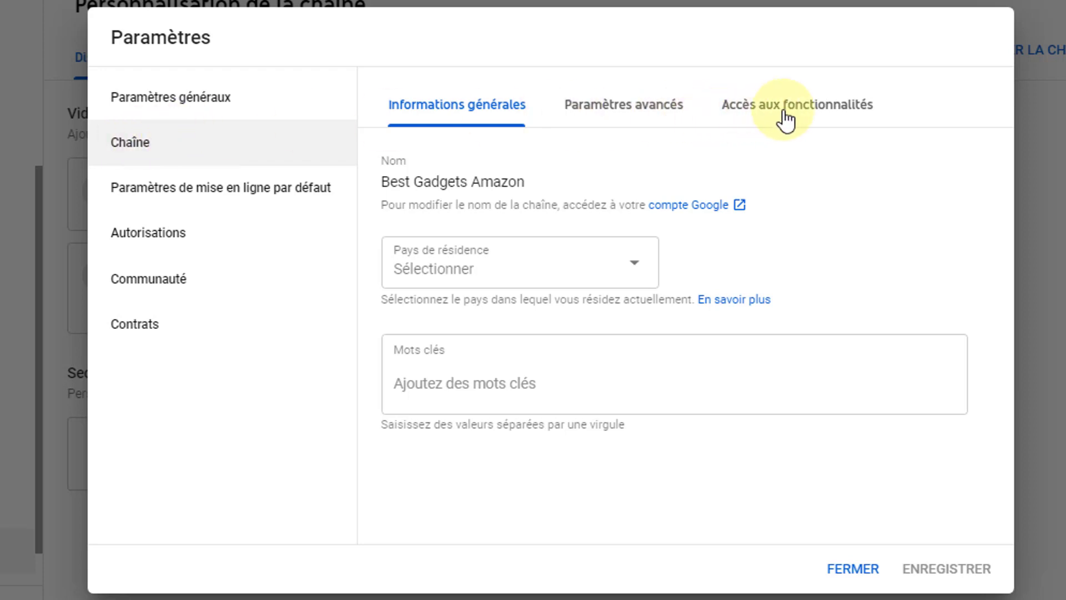
left_click(811, 115)
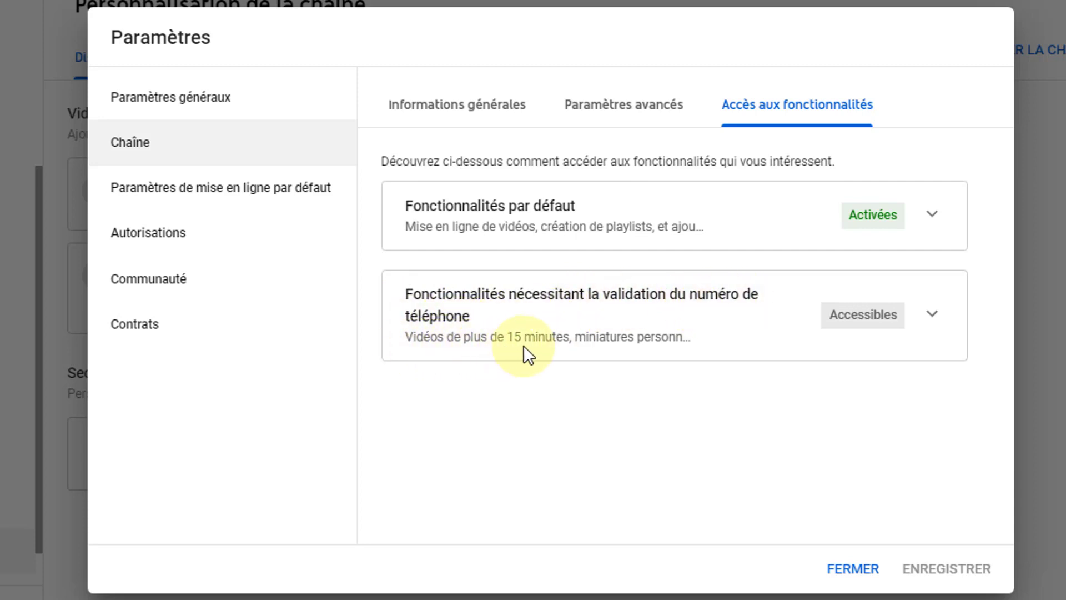
left_click(933, 316)
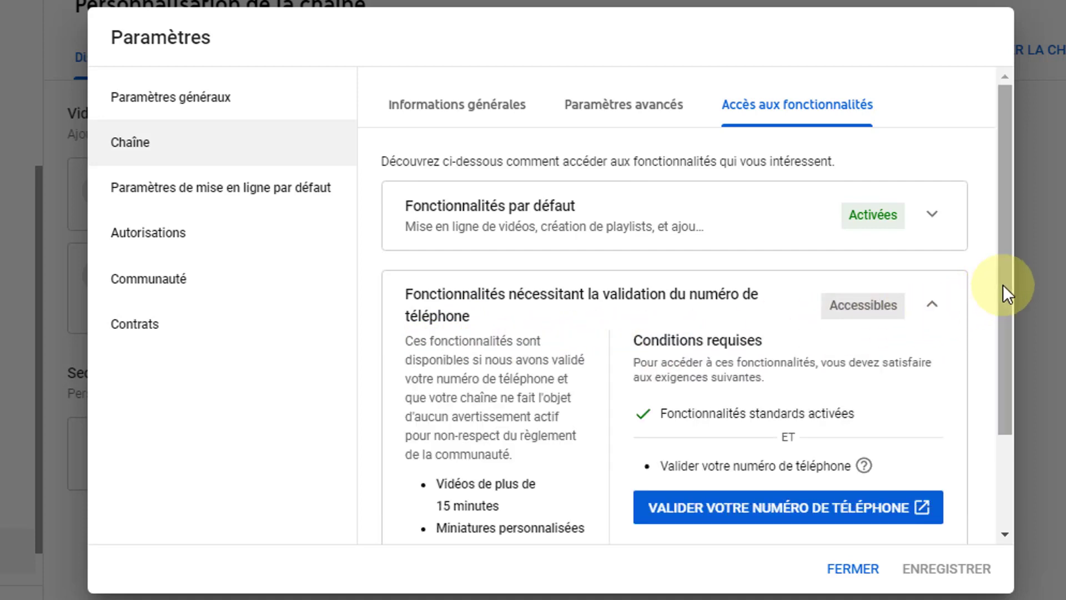
left_click_drag(1003, 284, 1007, 322)
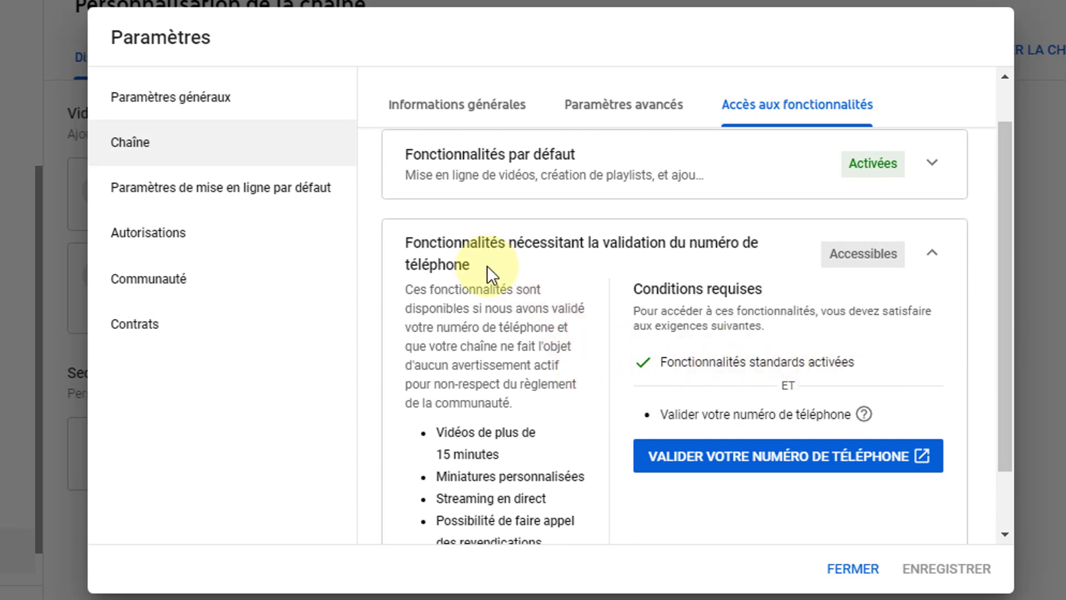
scroll(512, 325, "down", 2)
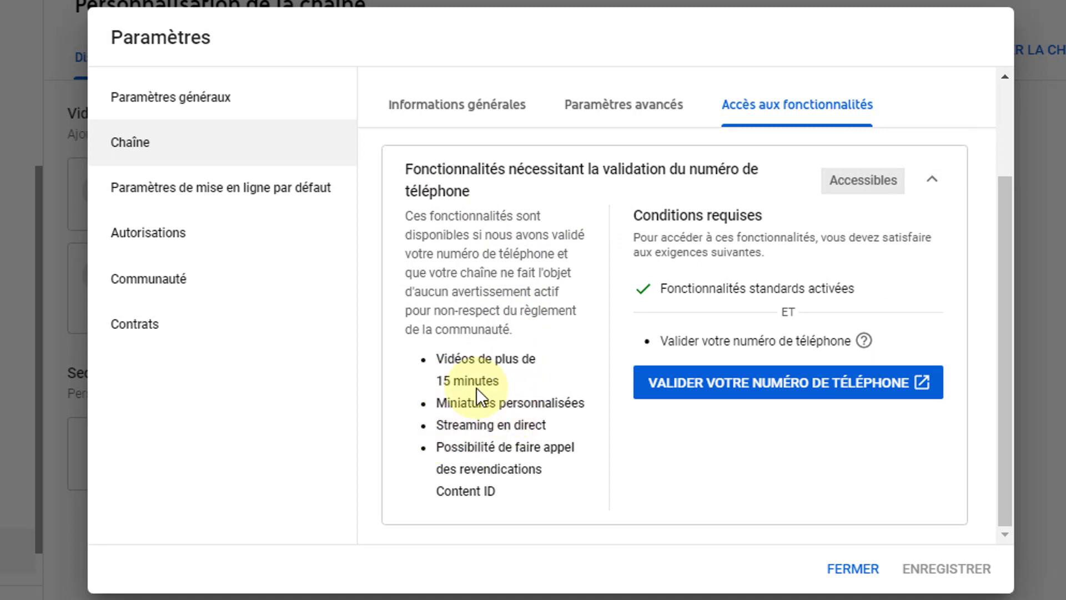
Review the locked features (15+ minute videos, custom thumbnails, live streaming, Content ID appeals), then start phone validation
left_click_drag(435, 358, 507, 383)
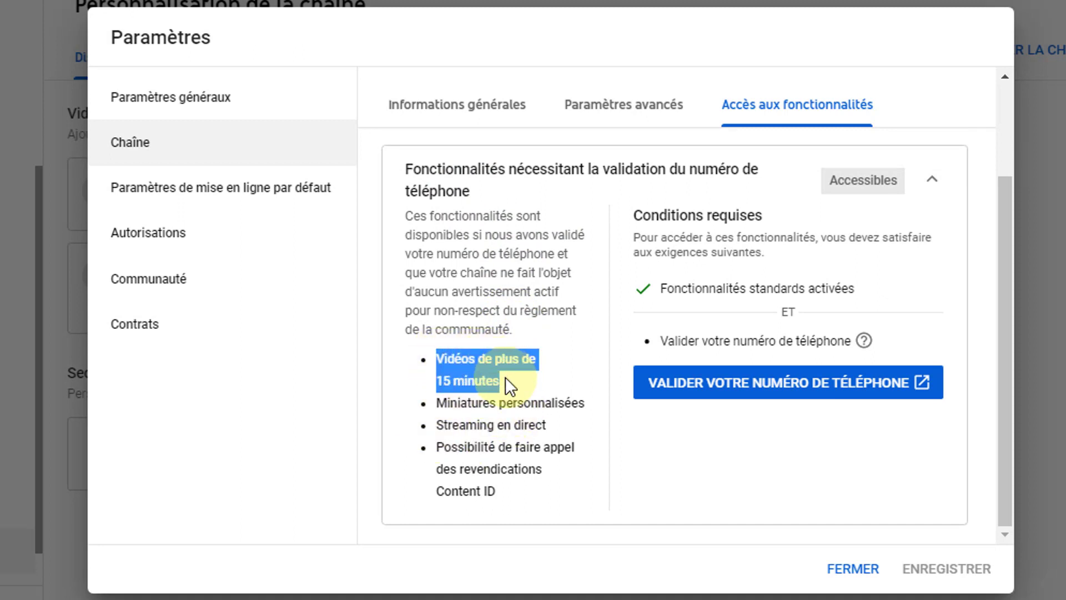
left_click(505, 378)
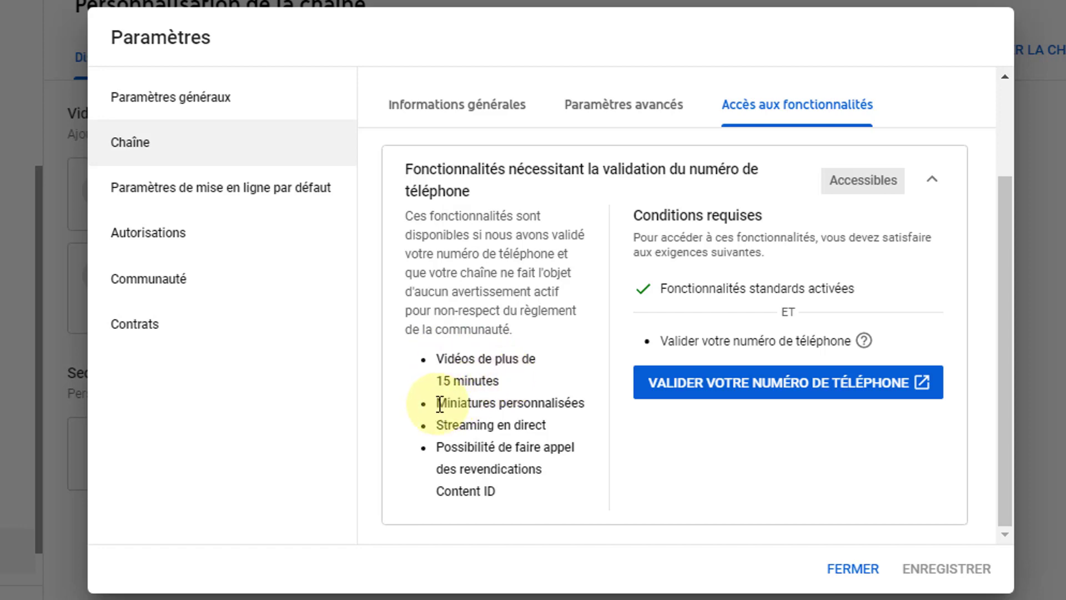
left_click_drag(439, 403, 587, 404)
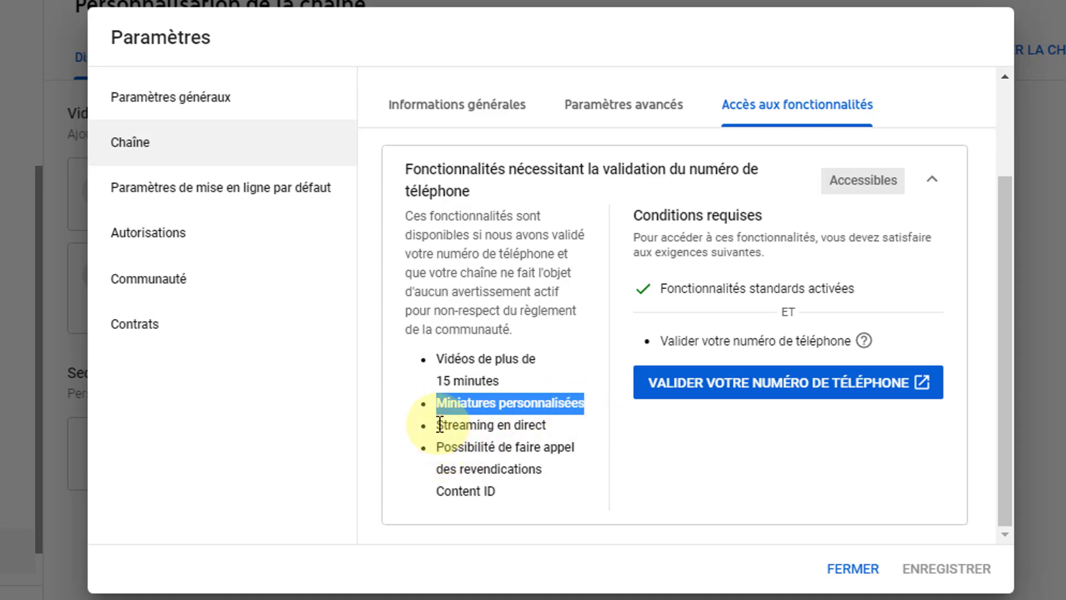
left_click_drag(436, 424, 553, 430)
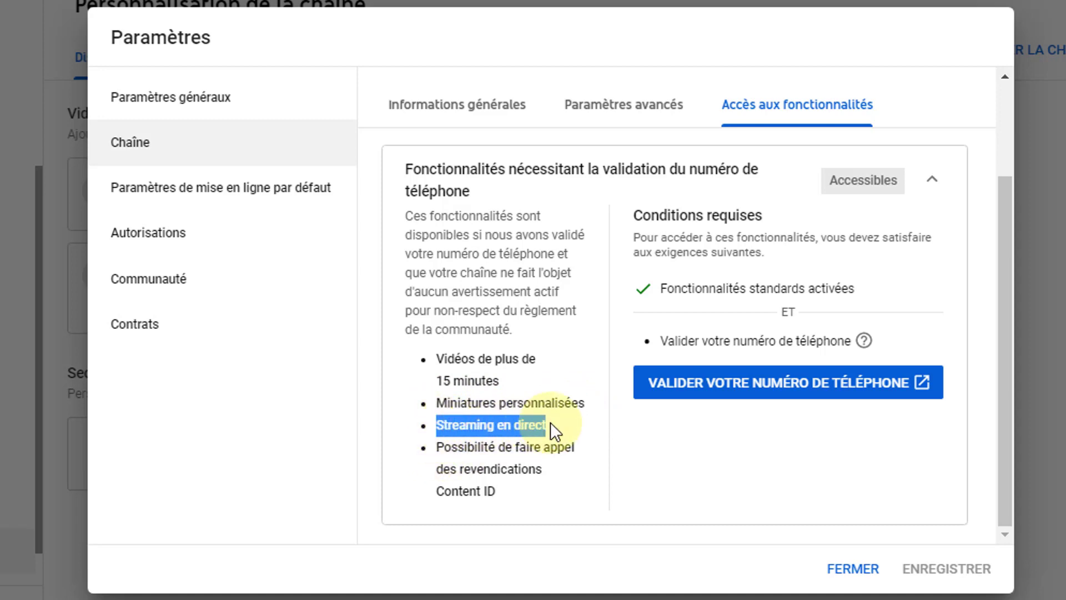
left_click_drag(439, 449, 559, 486)
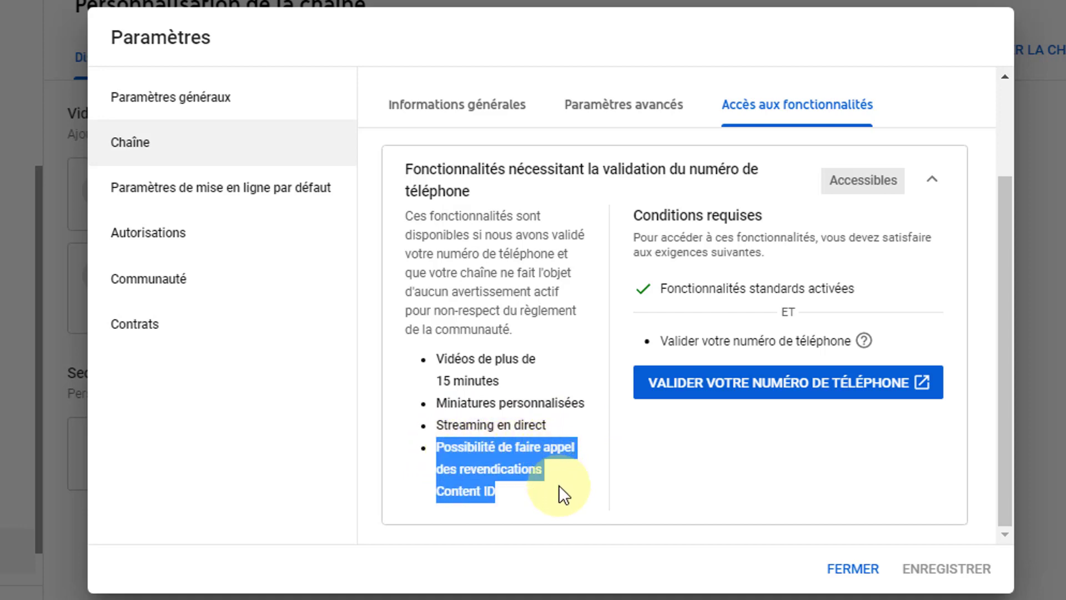
left_click(528, 465)
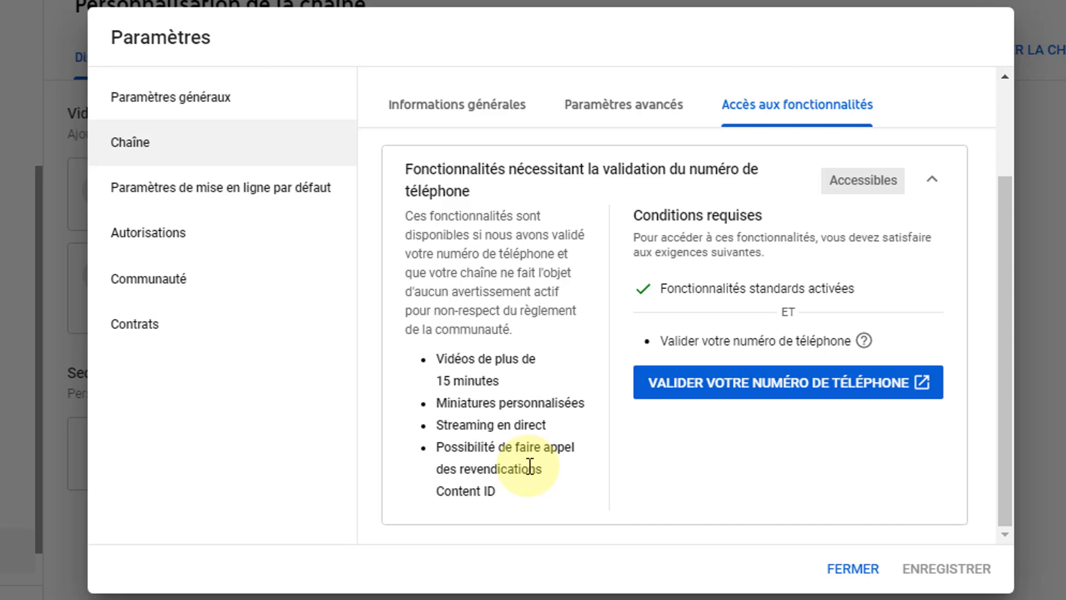
left_click_drag(436, 444, 488, 493)
left_click_drag(436, 359, 522, 488)
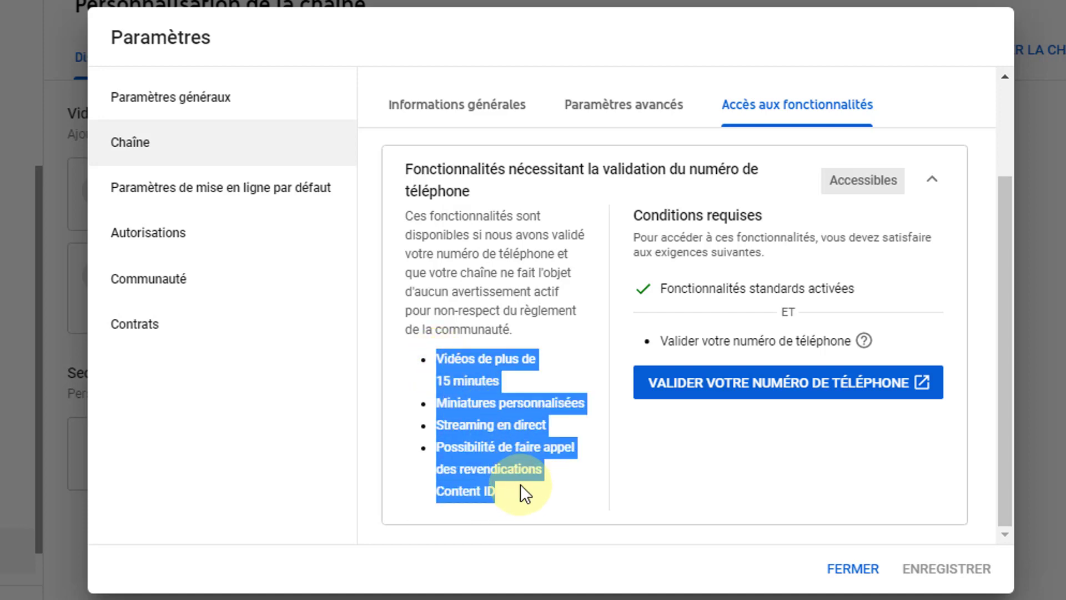
left_click(499, 434)
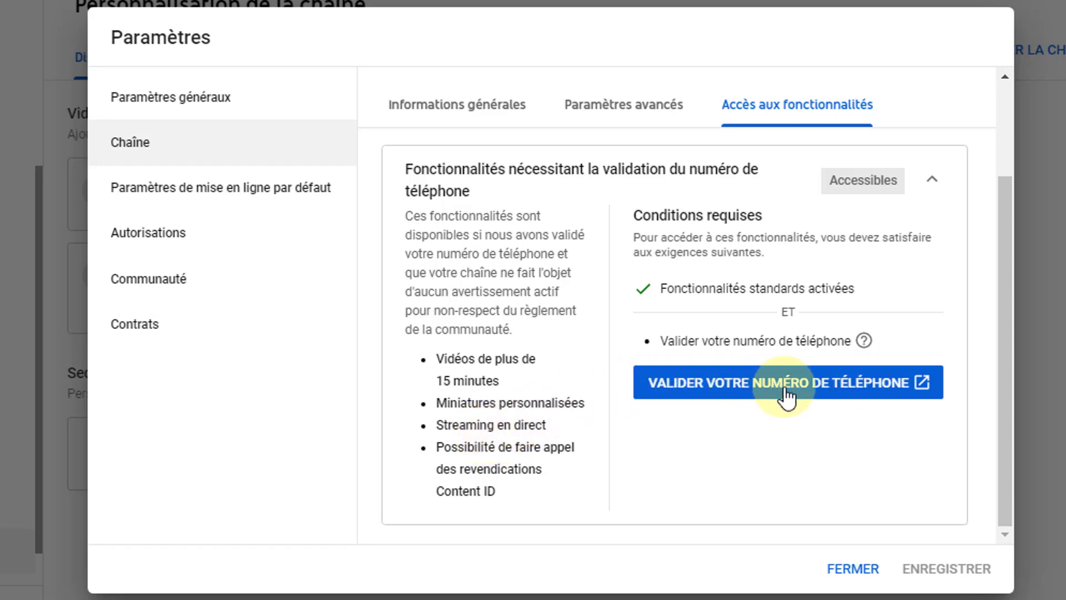
left_click(862, 393)
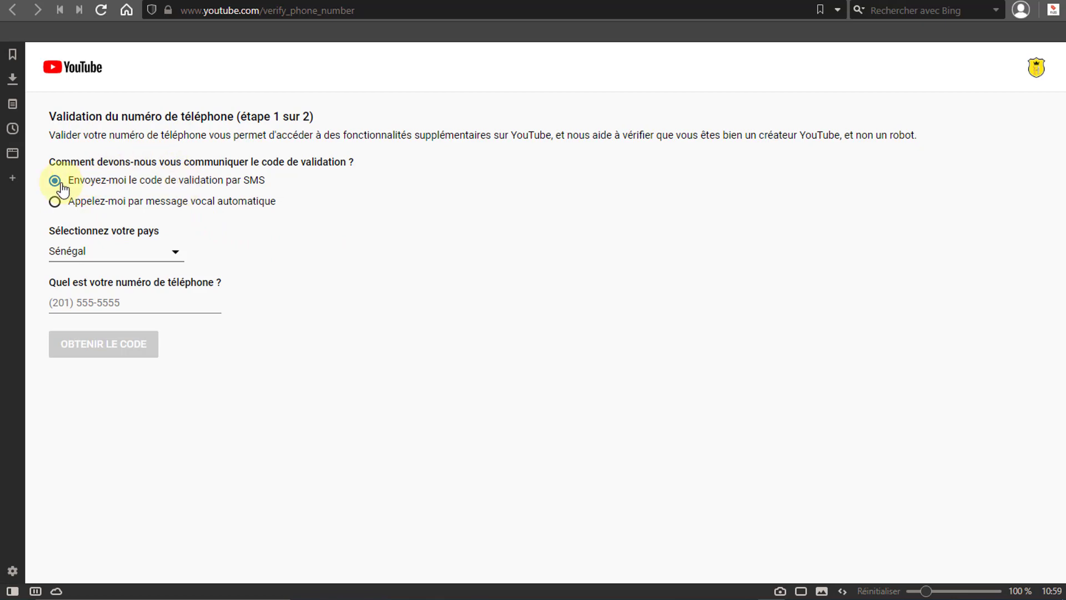
Enter the channel's phone number for Sénégal and request the validation code by SMS
left_click(127, 301)
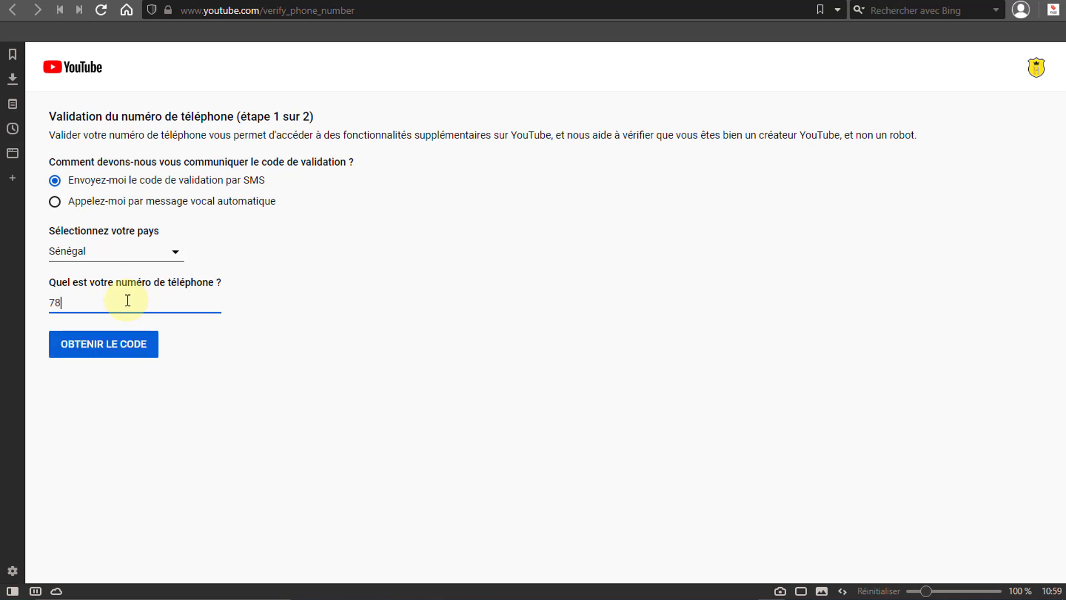
left_click(115, 347)
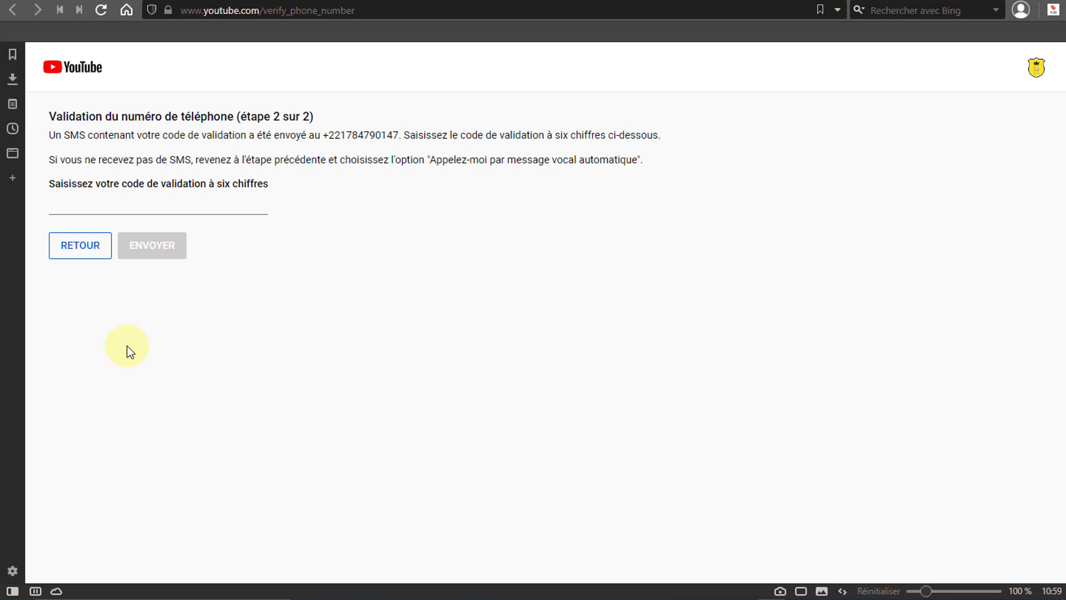
Submit the six-digit SMS code, then enter a corrected code after the 'Code incorrect' error
left_click(189, 201)
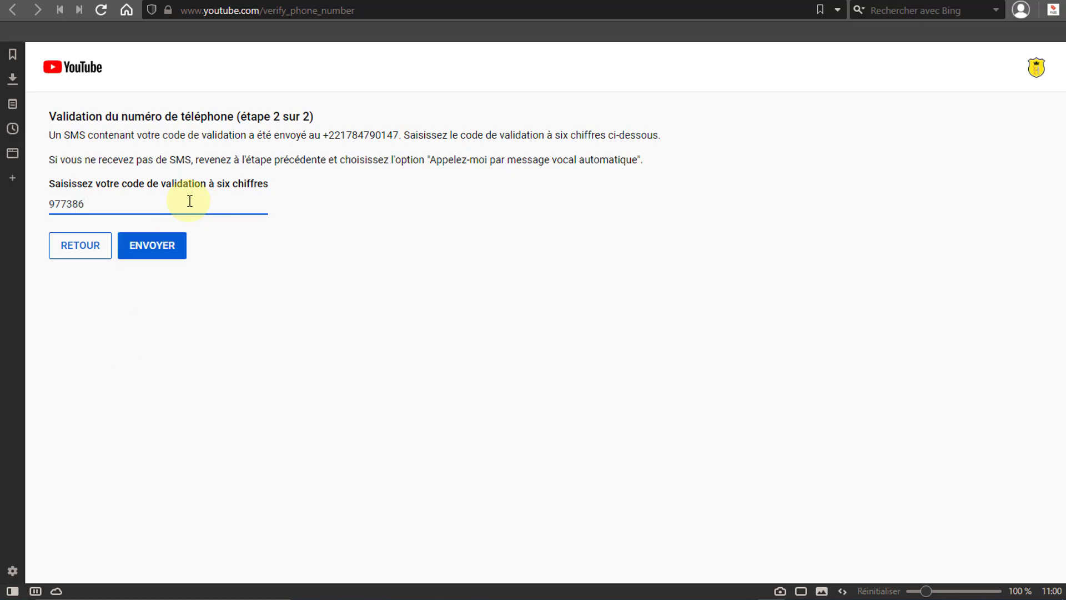
left_click(150, 248)
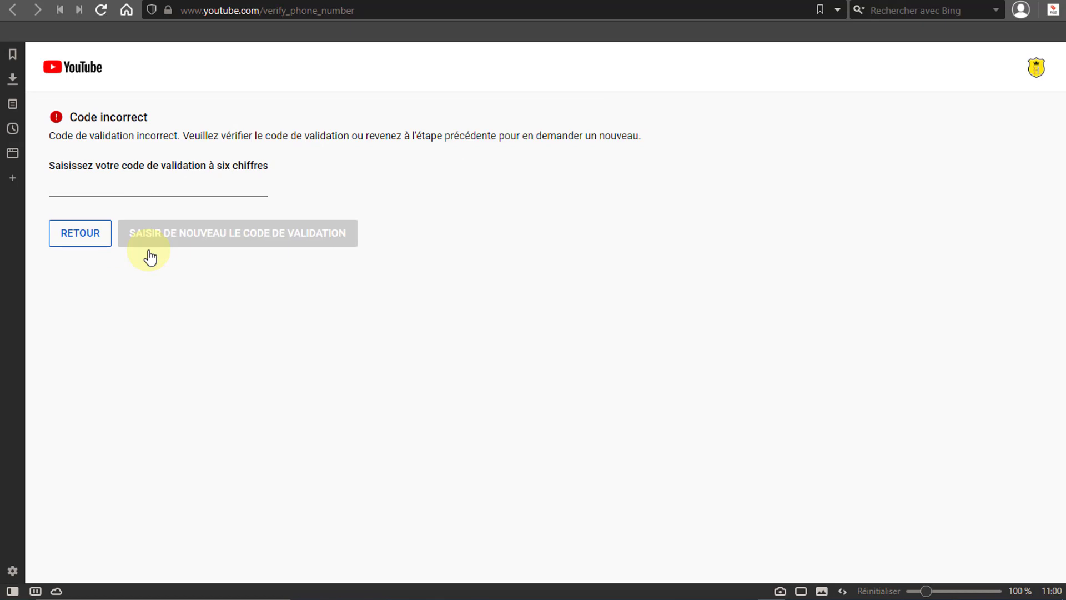
left_click(161, 186)
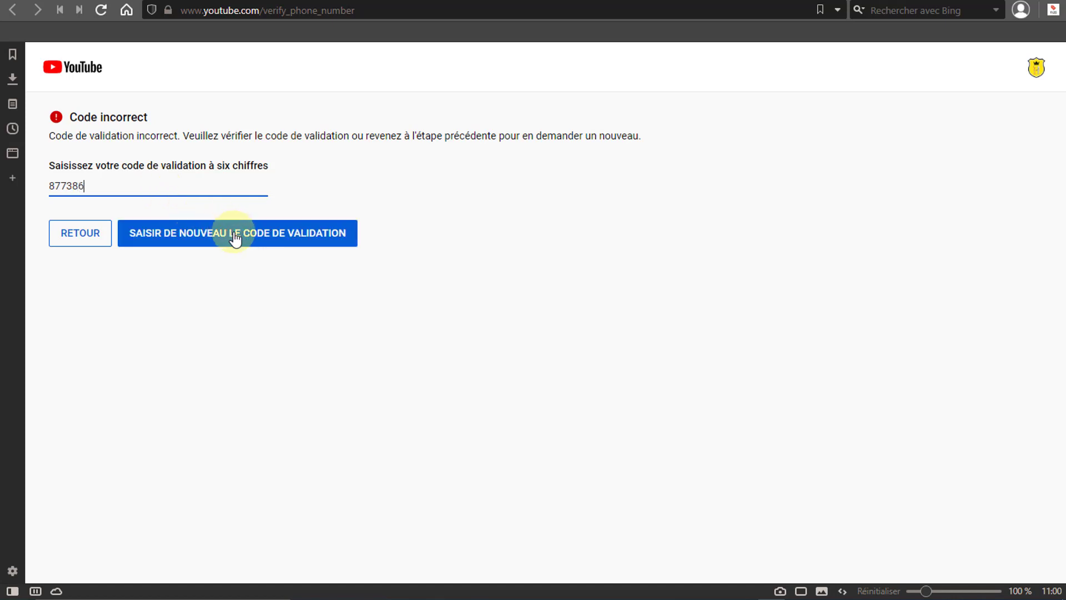
left_click(236, 233)
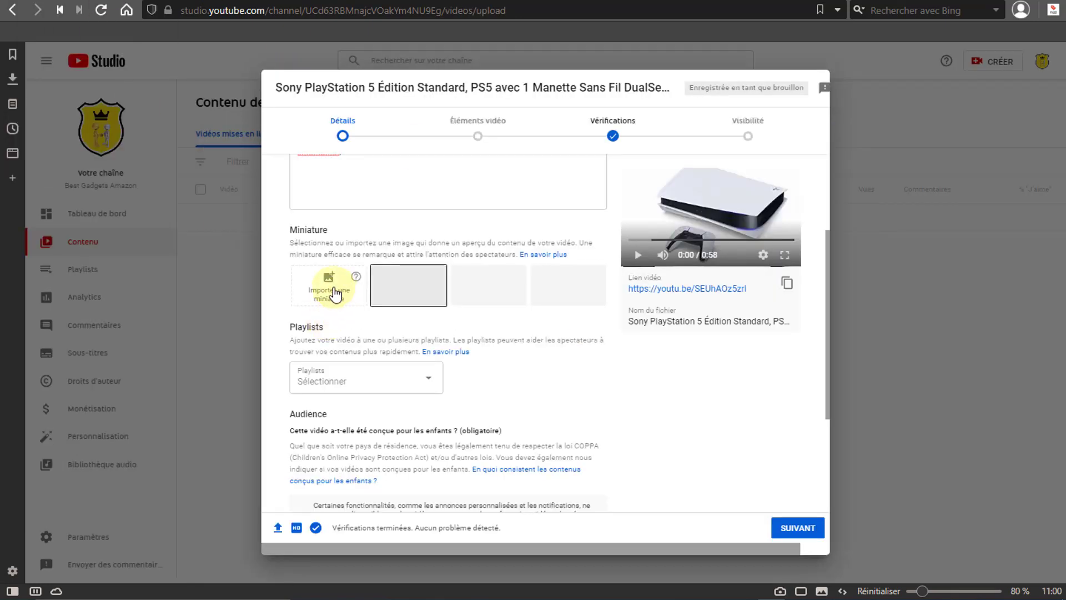
Upload the SONY PS5 image from Téléchargements as the video's Miniature
scroll(328, 267, "down", 1)
left_click(328, 266)
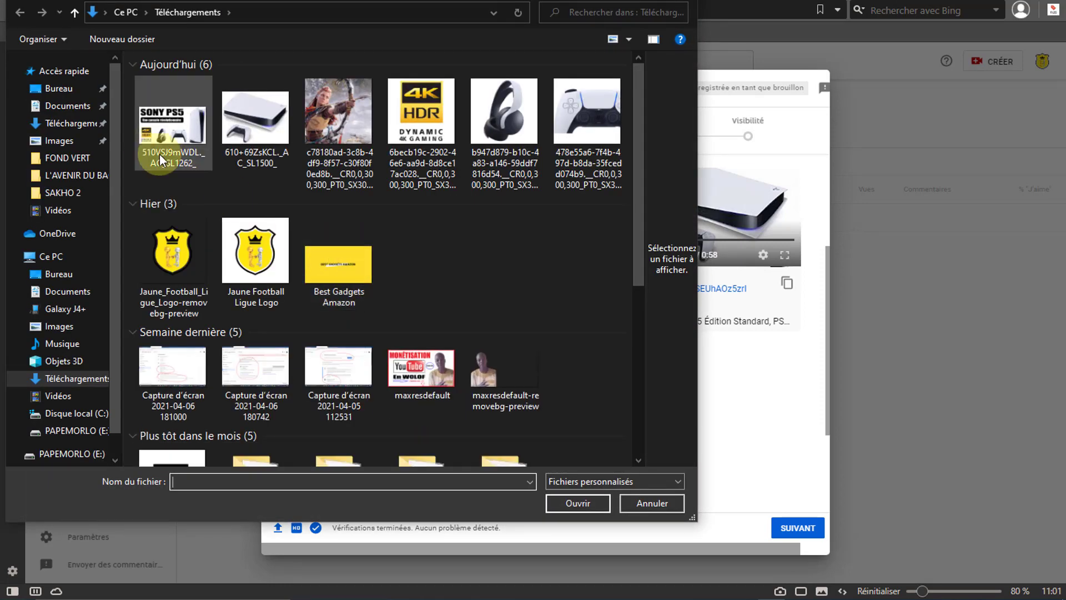
double_click(174, 131)
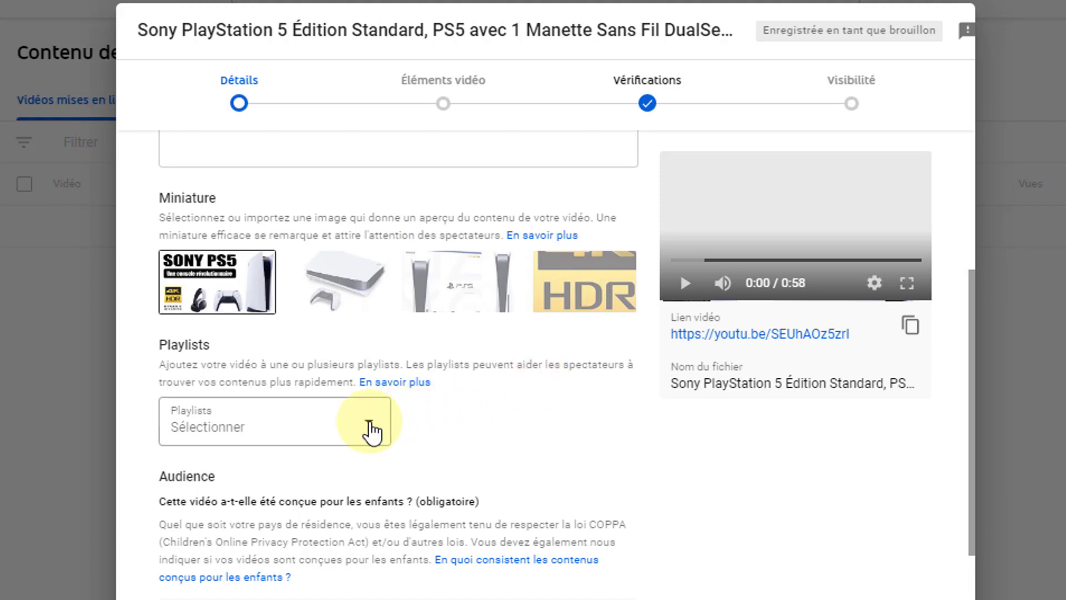
Create a new playlist titled GAMPLAY and add the video to it
left_click(371, 430)
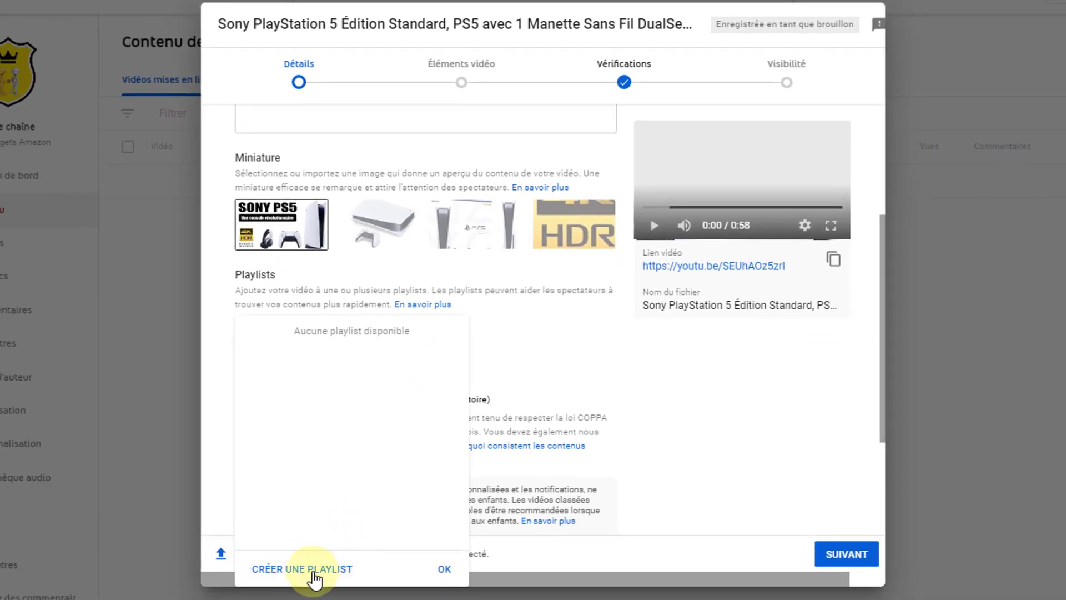
left_click(314, 572)
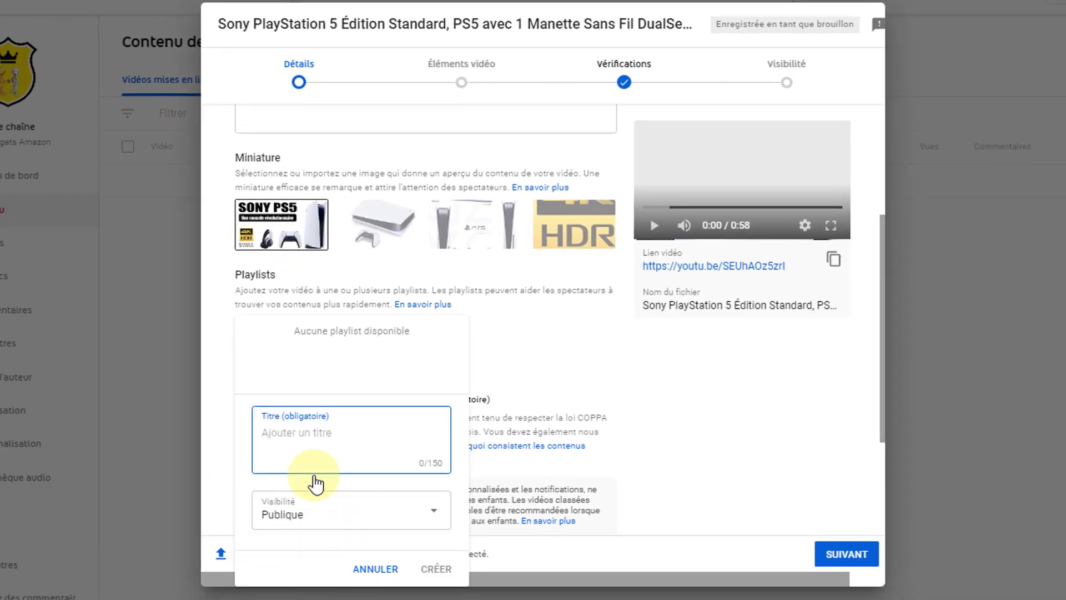
type("GAMPLAY")
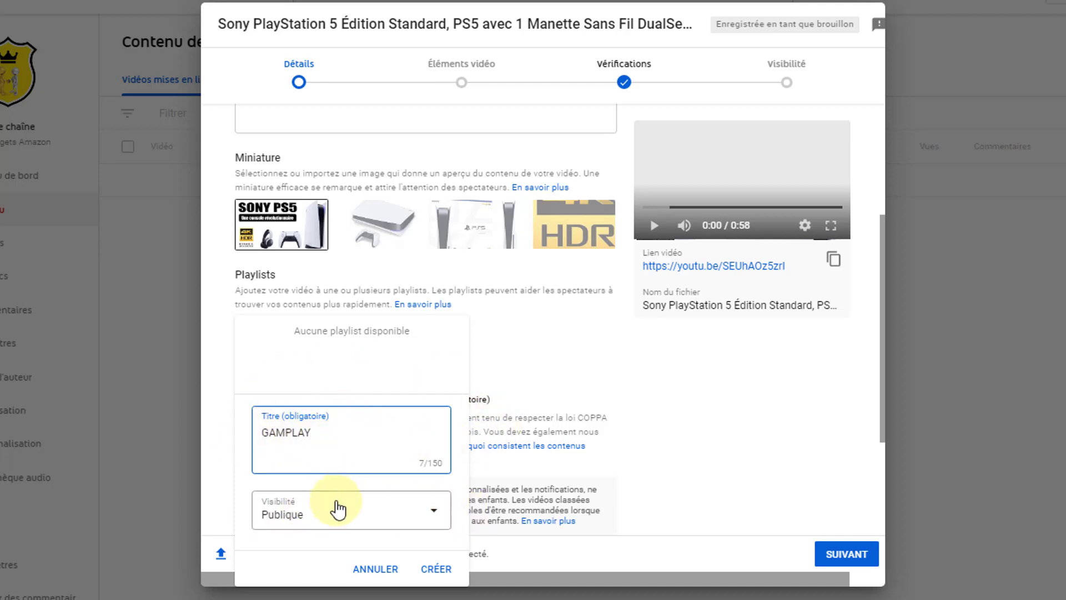
left_click(439, 569)
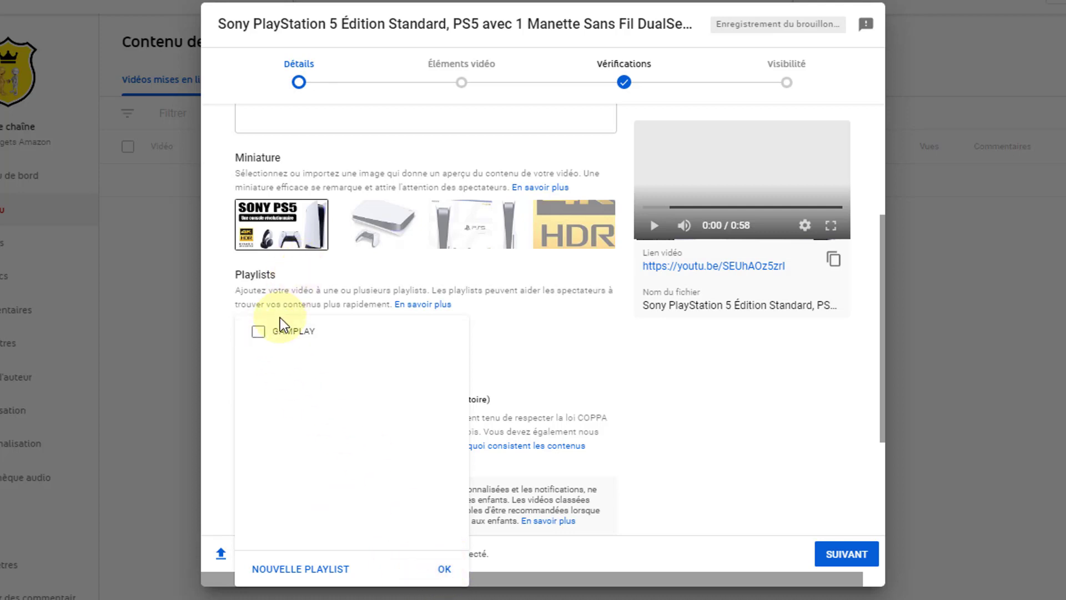
left_click(259, 333)
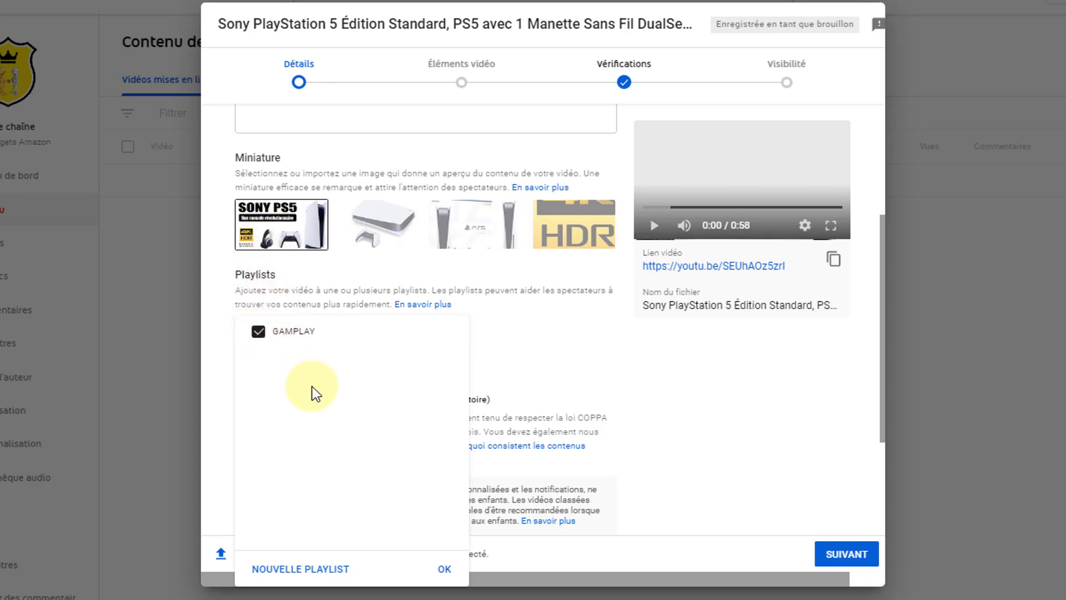
left_click(448, 568)
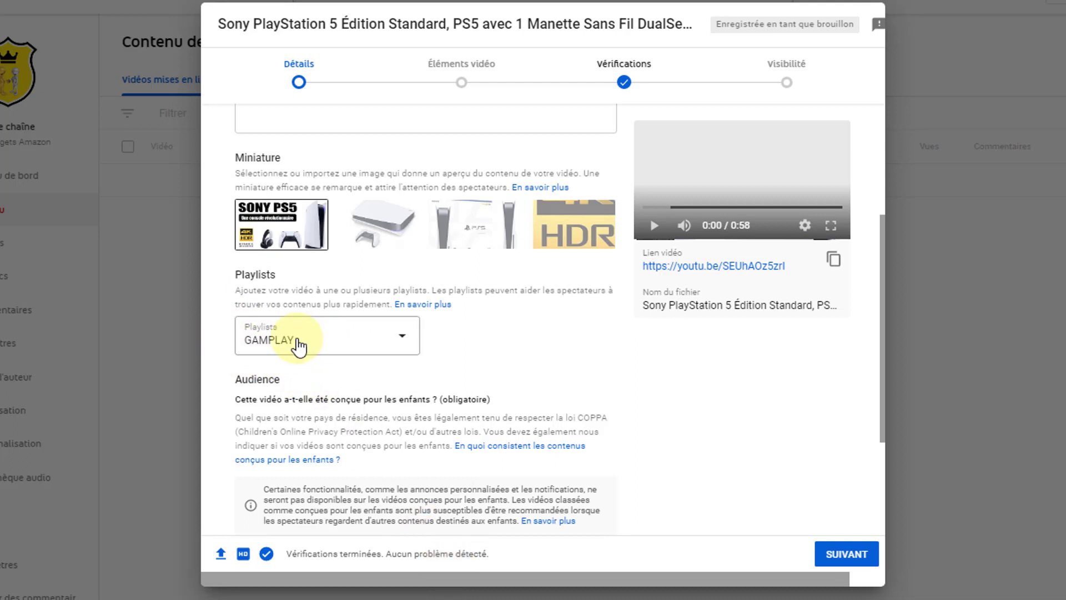
Expand Limite d'âge (avancé) and select 'Non, pas conçue pour les enfants'
scroll(631, 445, "down", 3)
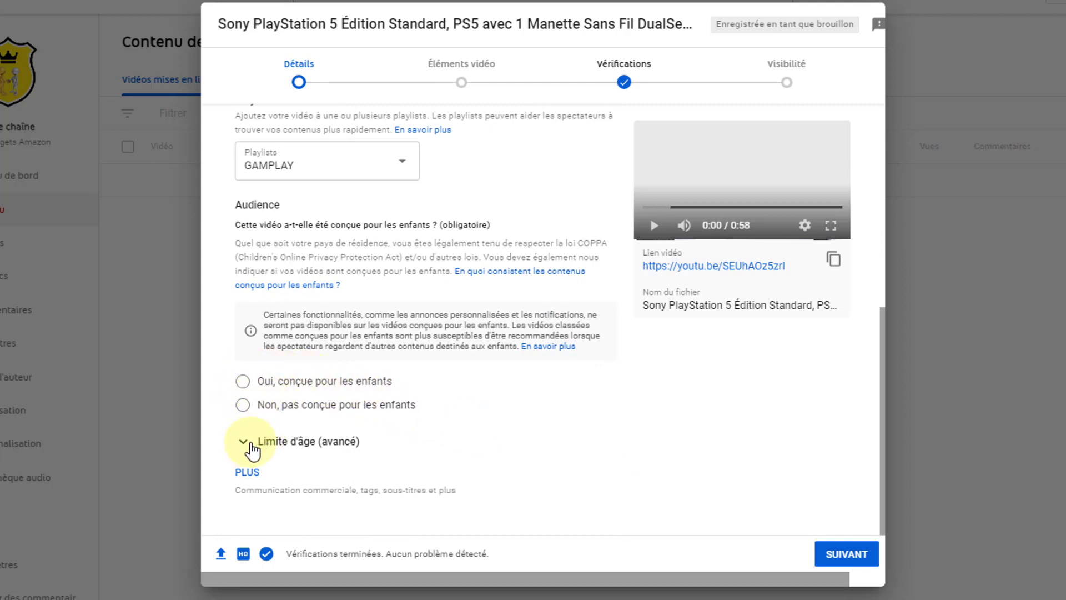
left_click(242, 446)
scroll(388, 444, "down", 2)
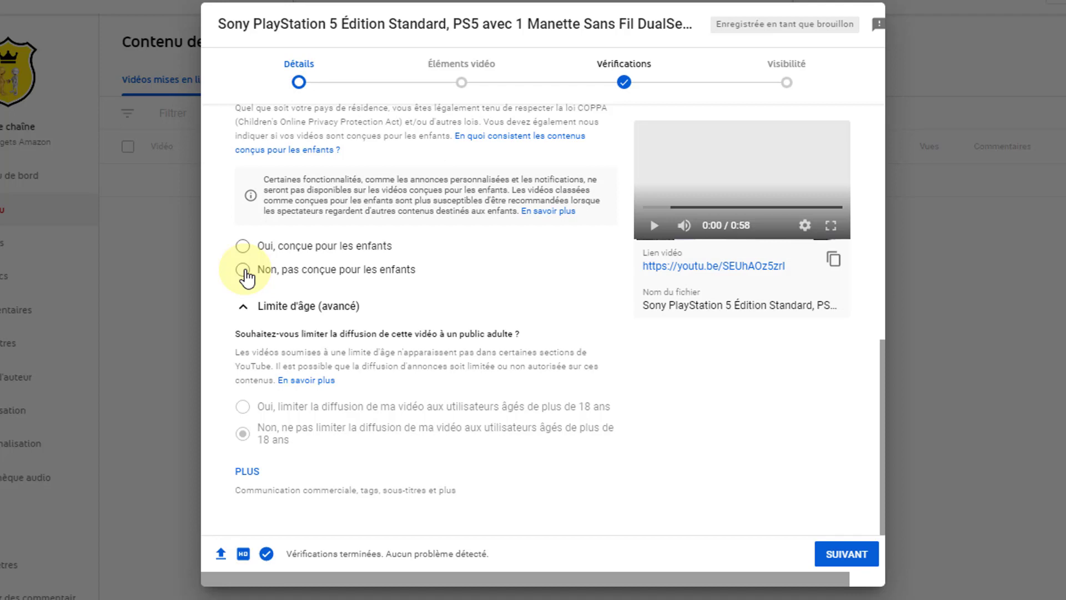
left_click(244, 272)
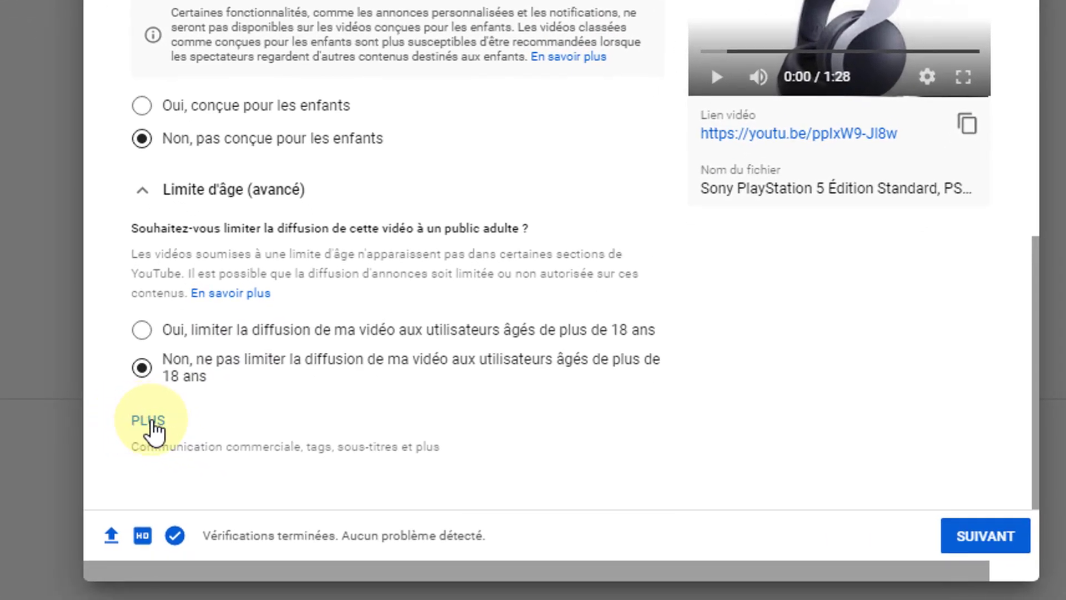
Expand the extra details and toggle the commercial communication checkbox on and off
left_click(150, 422)
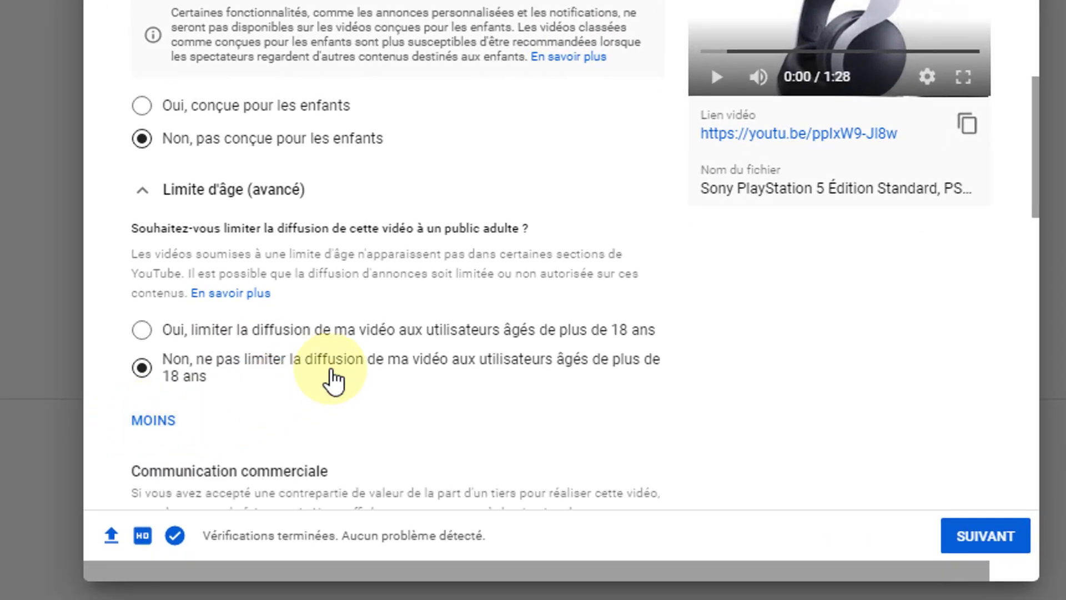
scroll(333, 378, "down", 6)
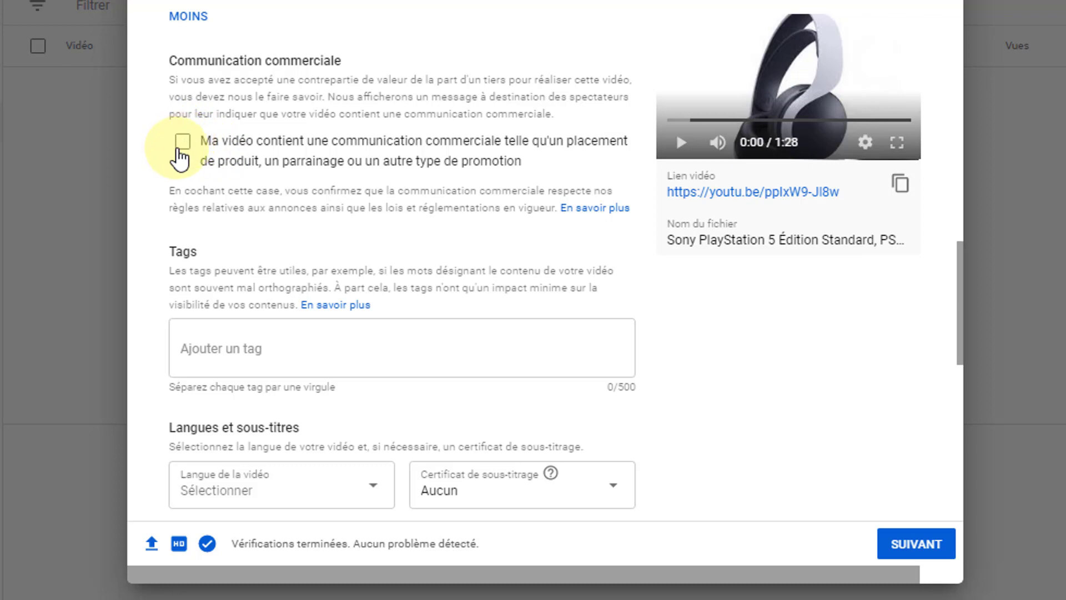
left_click(183, 143)
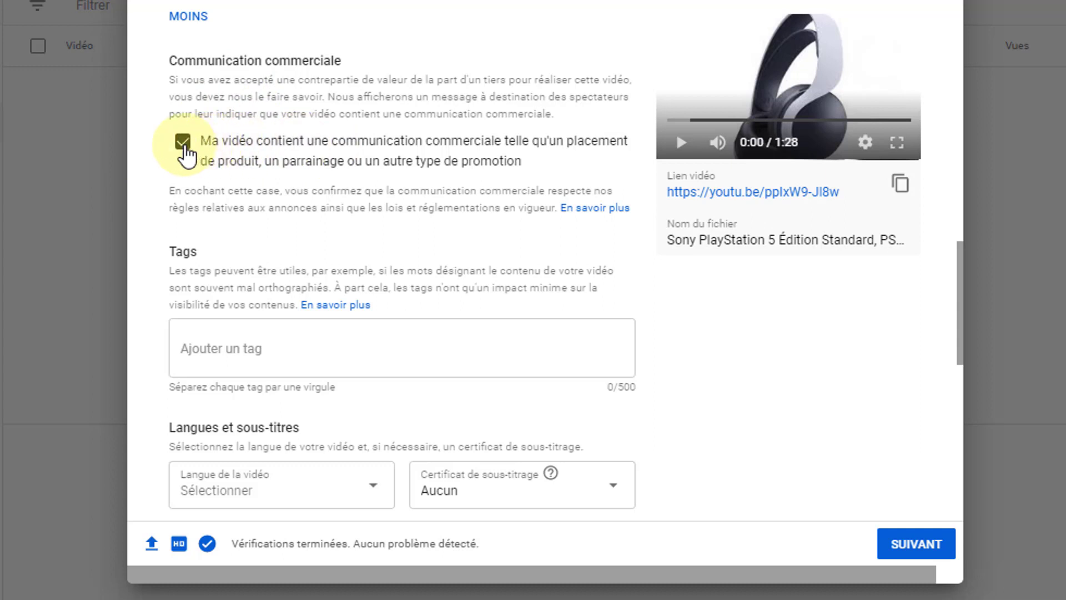
left_click(184, 140)
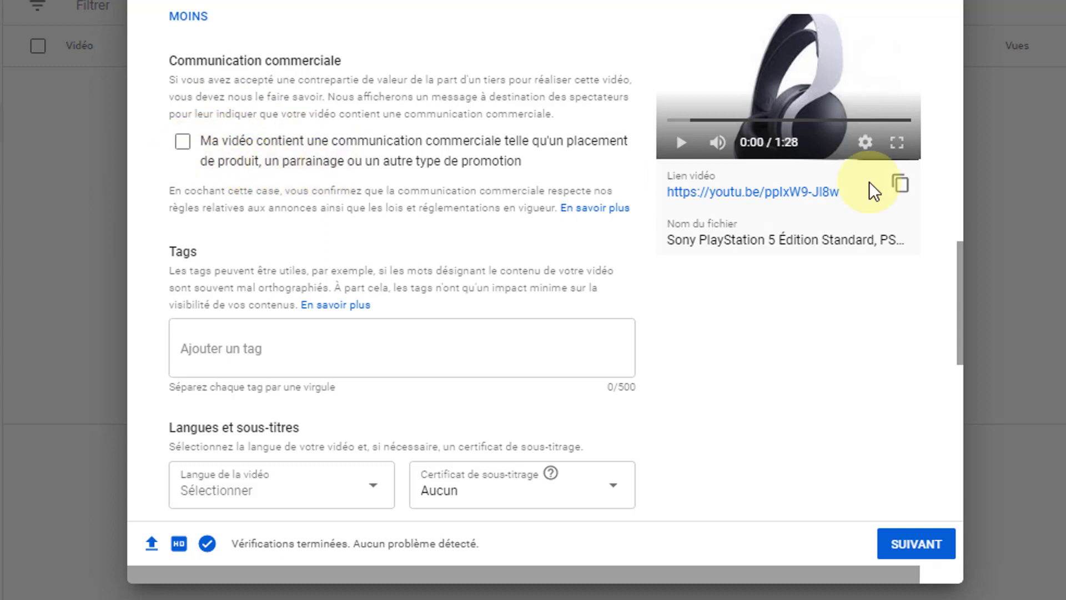
Copy 'Sony PlayStation 5 Édition Standard, PS5' from the title and switch to the YouTube tab
left_click_drag(960, 262, 956, 314)
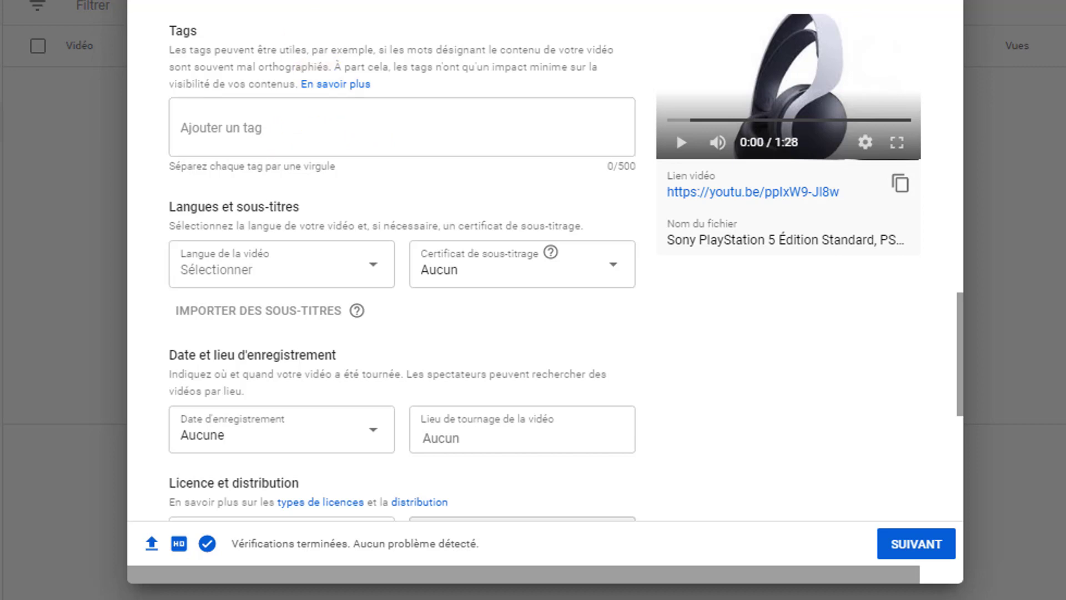
left_click_drag(216, 17, 482, 29)
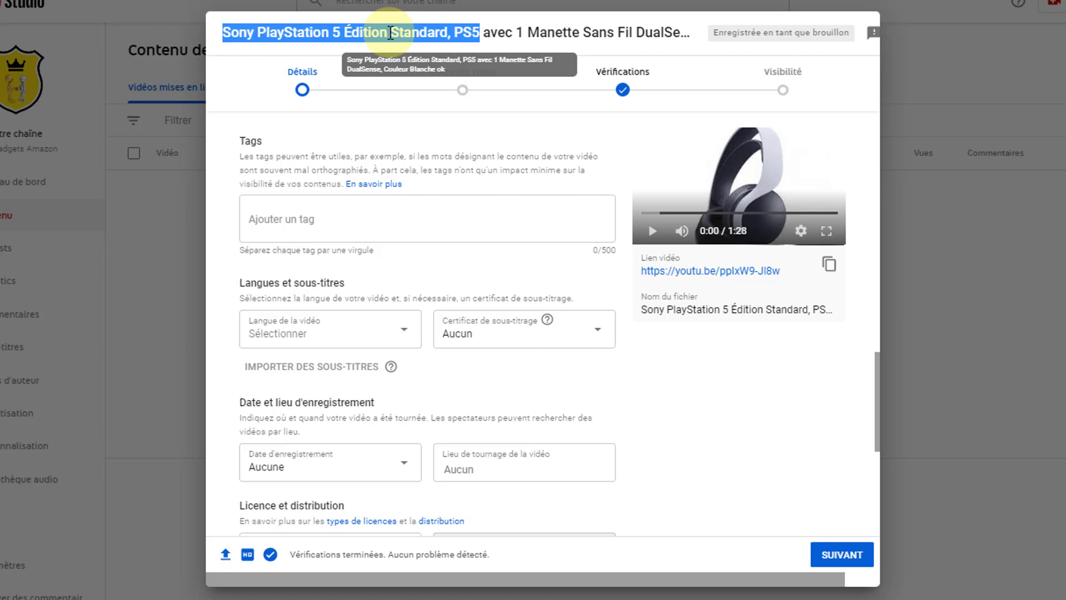
right_click(391, 32)
left_click(416, 40)
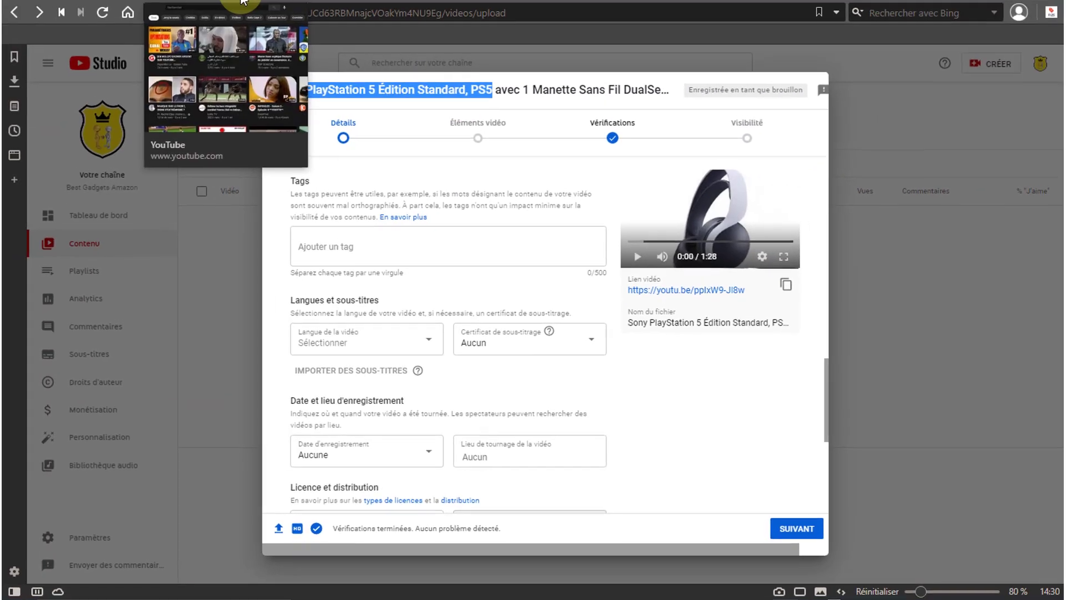
left_click(245, 6)
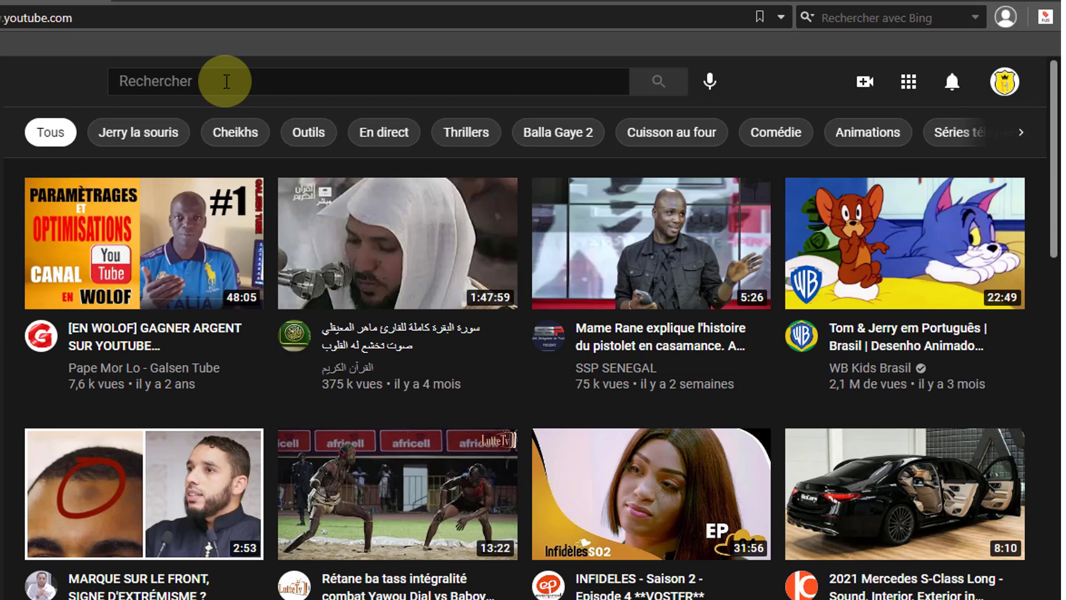
Paste the copied PS5 title into YouTube search and trim it to 'Sony PlayStation'
left_click(226, 81)
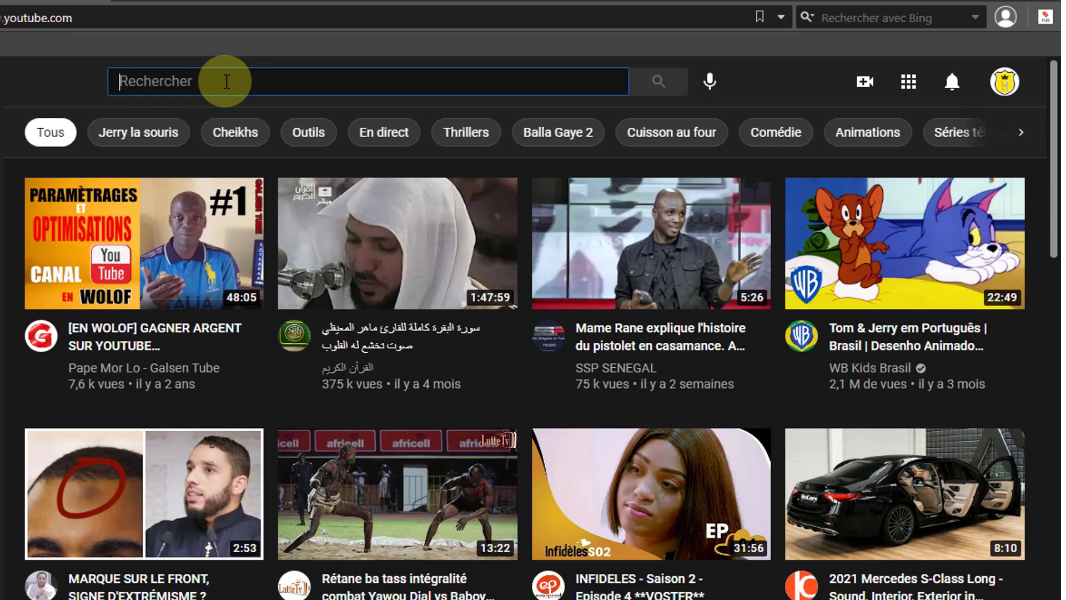
key("ctrl+v")
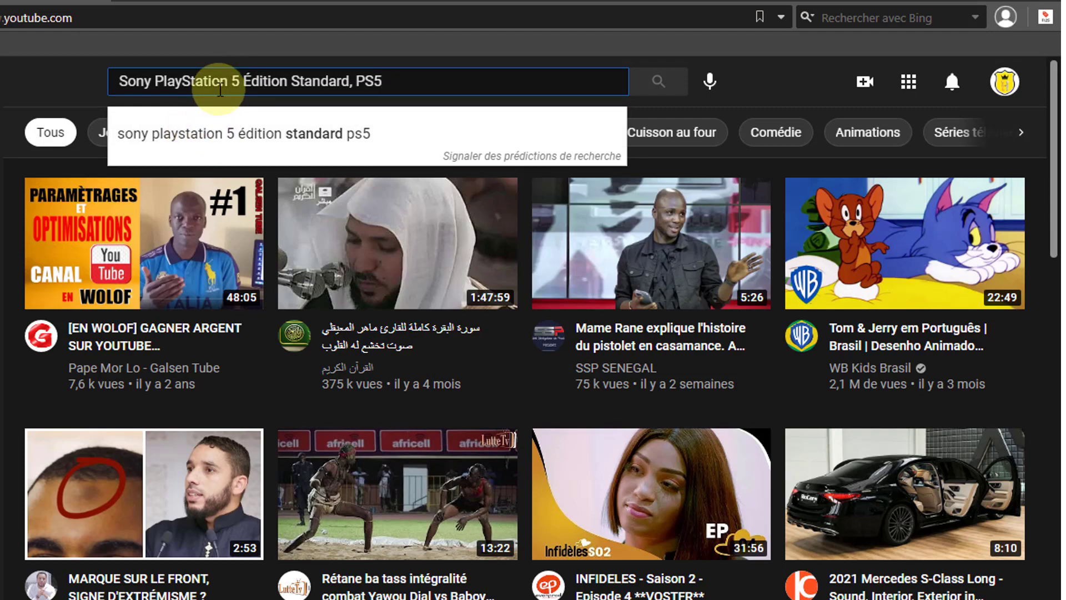
left_click_drag(233, 78, 441, 79)
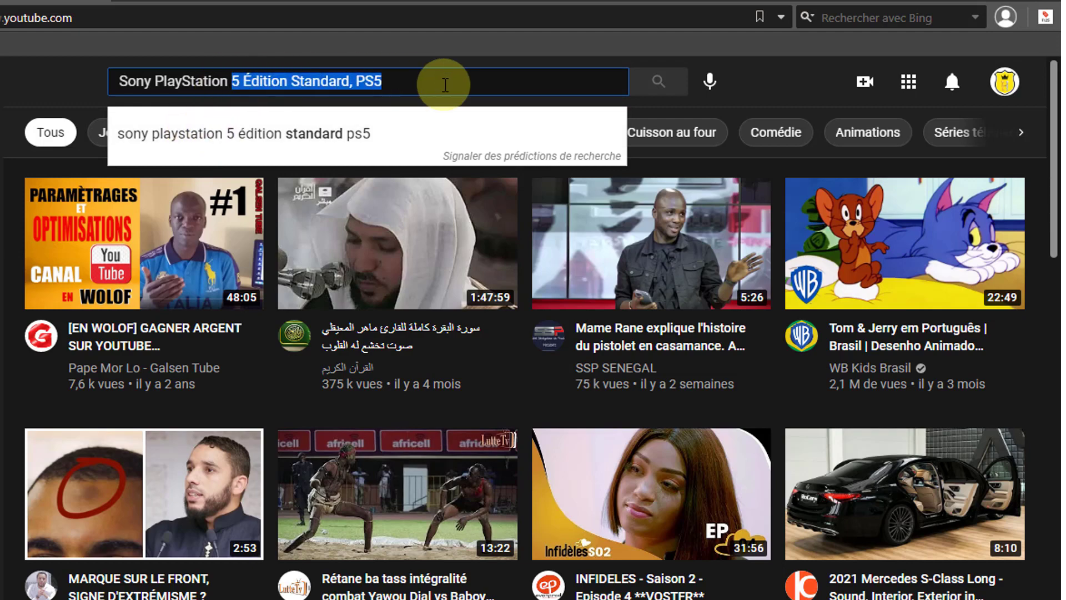
key("BackSpace")
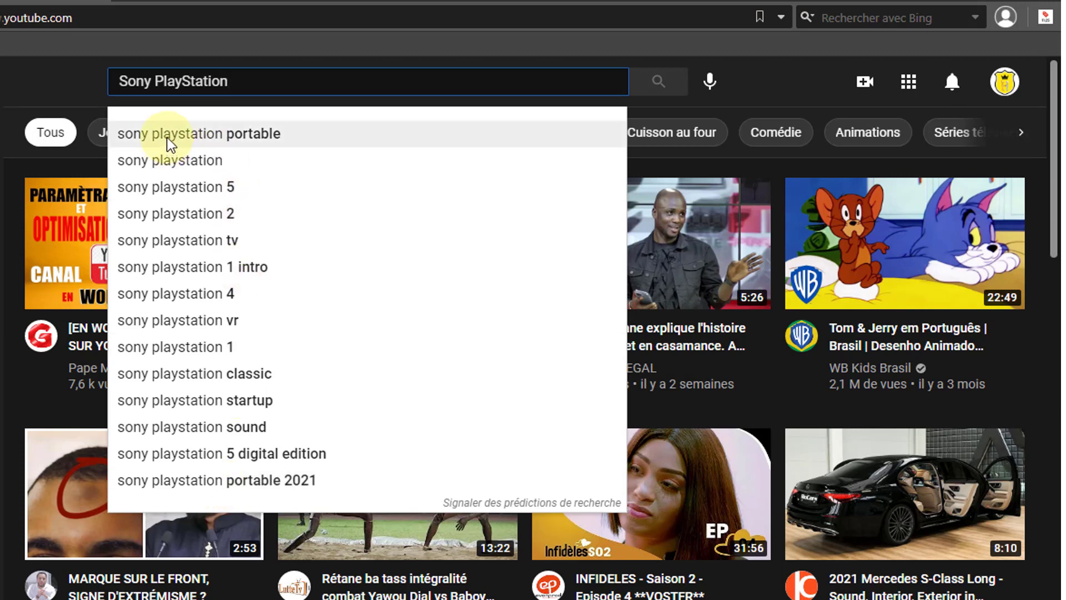
Reopen the Sony PlayStation suggestions and open the form for reporting search predictions
left_click(93, 99)
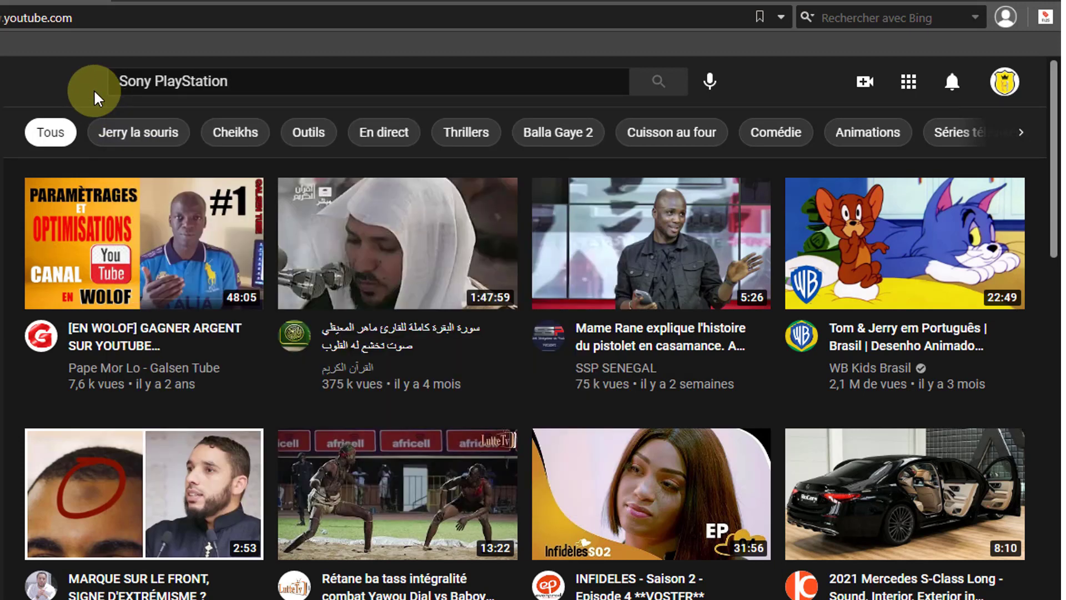
left_click(261, 74)
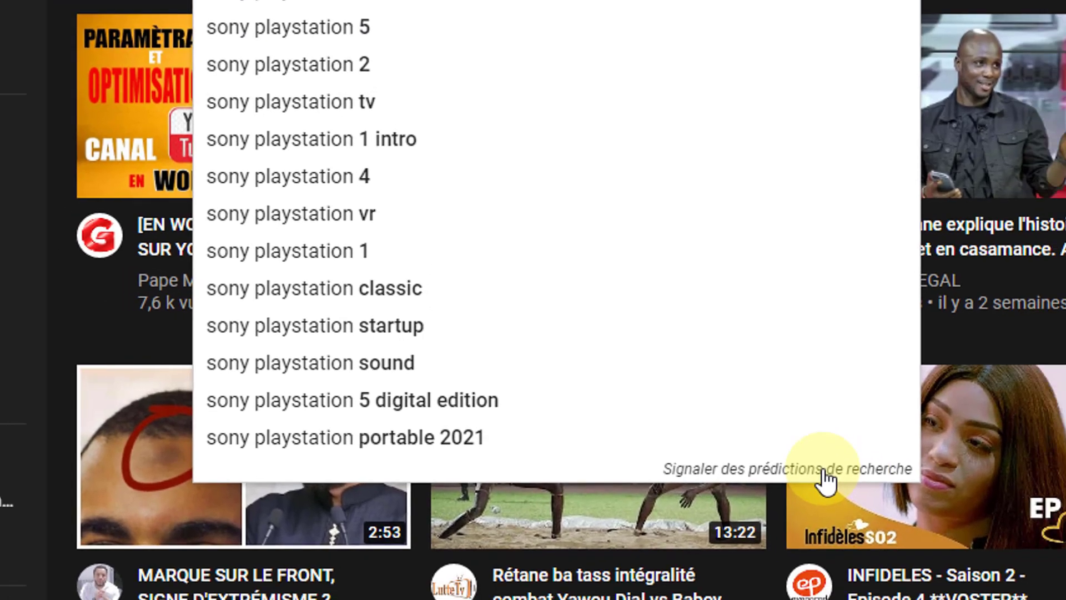
left_click(869, 484)
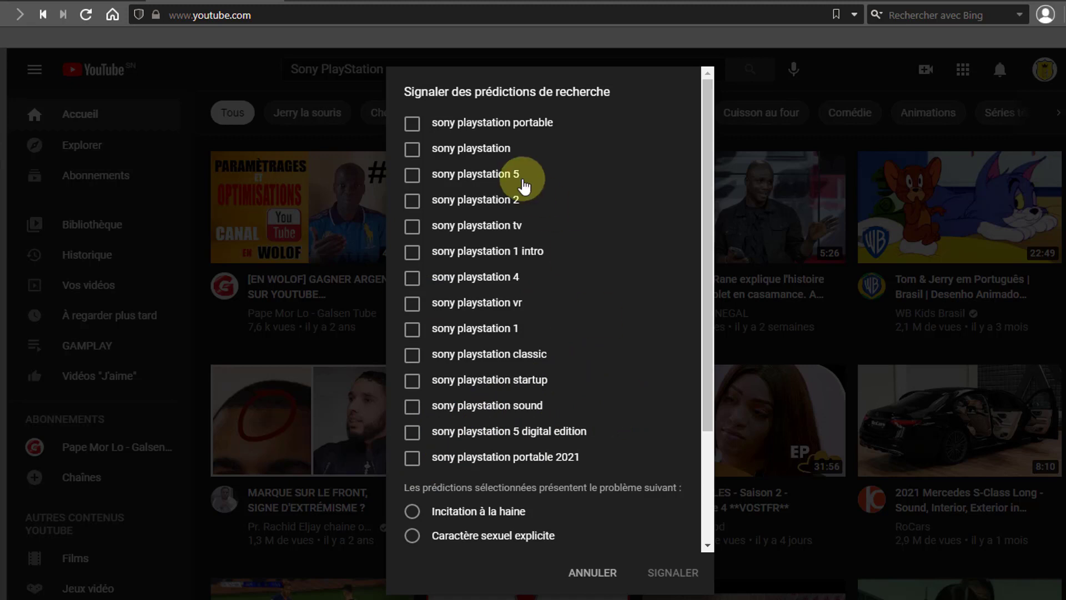
Copy all fourteen listed predictions, then cancel the report form without reporting
left_click_drag(396, 124, 590, 461)
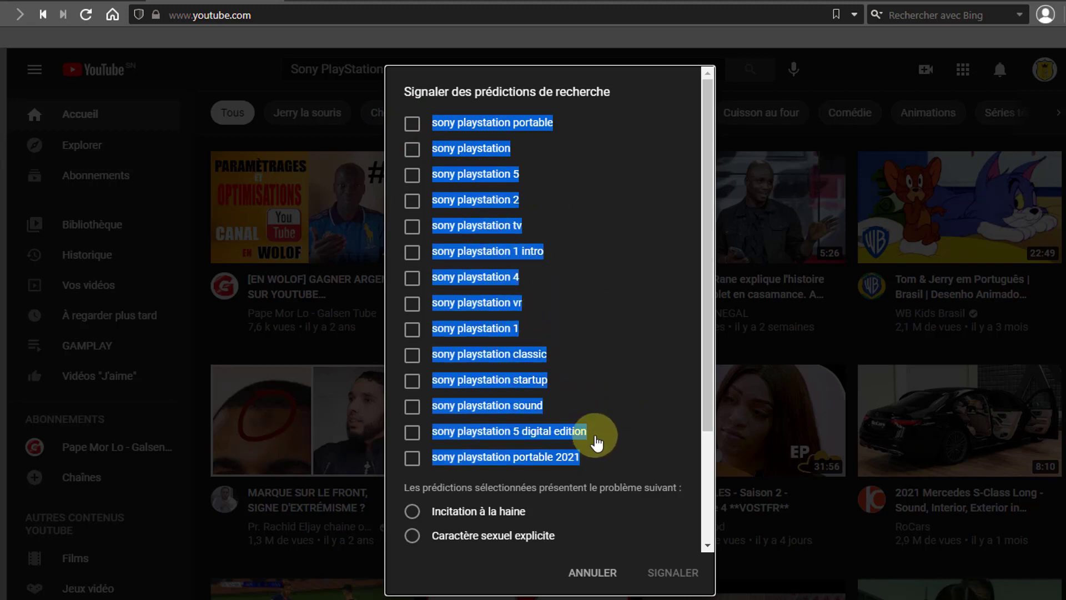
right_click(497, 120)
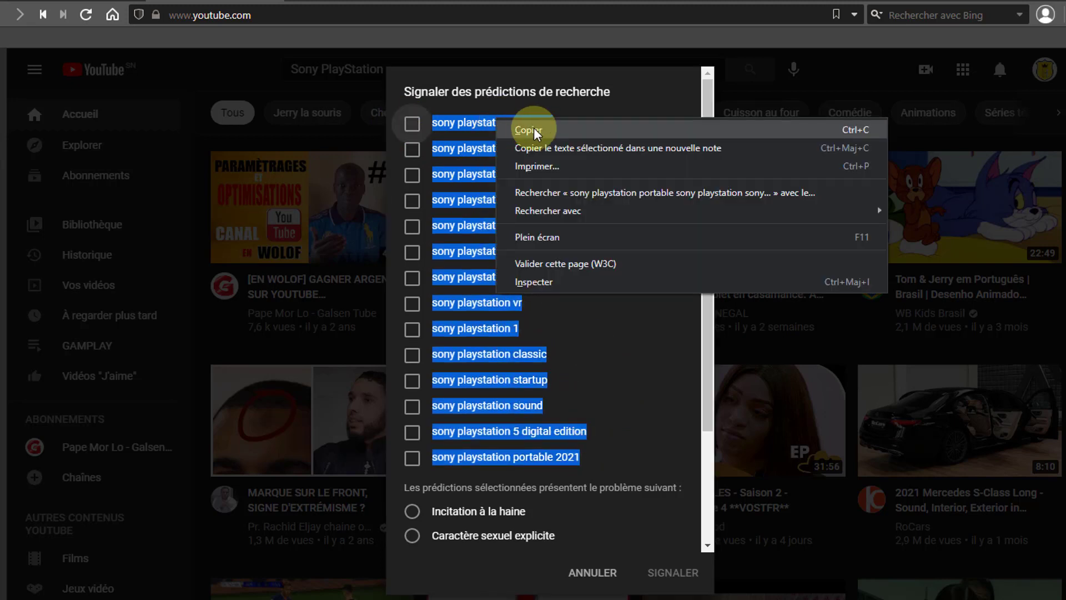
left_click(529, 131)
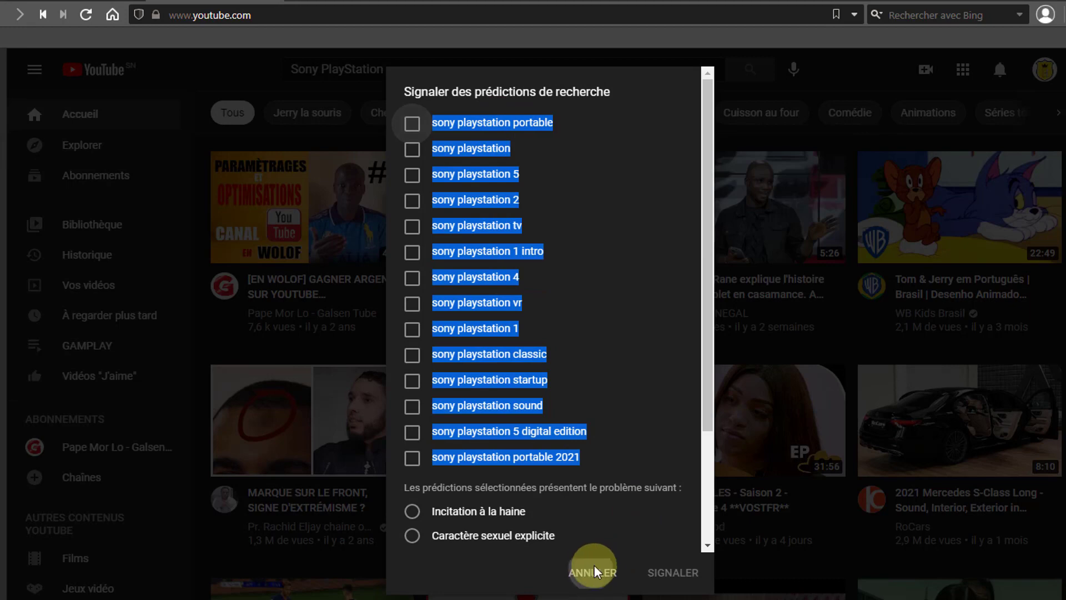
left_click(592, 572)
left_click(434, 73)
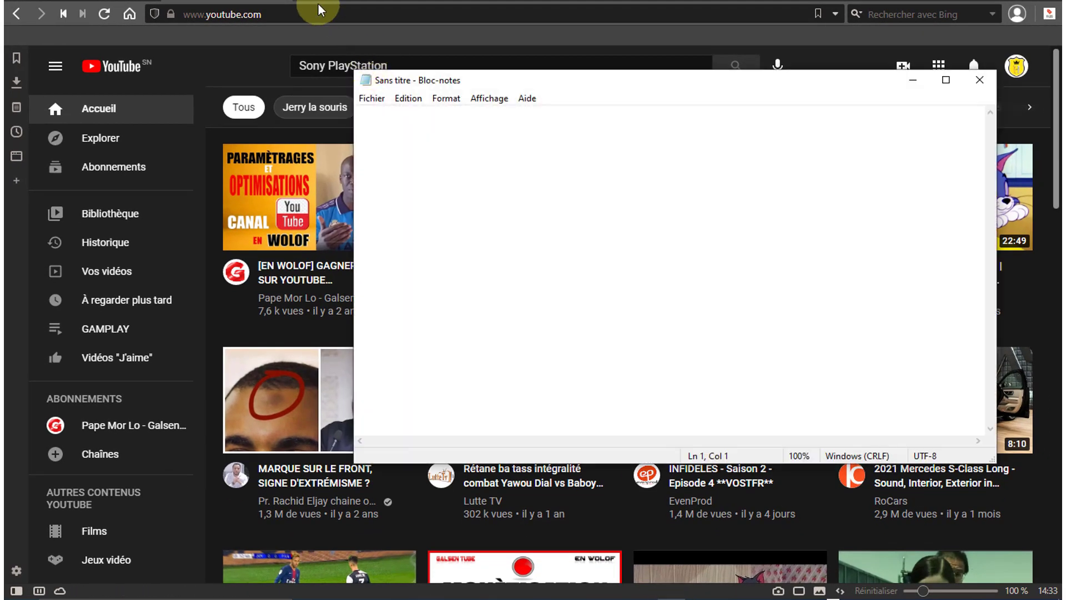
Paste the fourteen Sony PlayStation predictions into Notepad and end each line with a comma
right_click(414, 148)
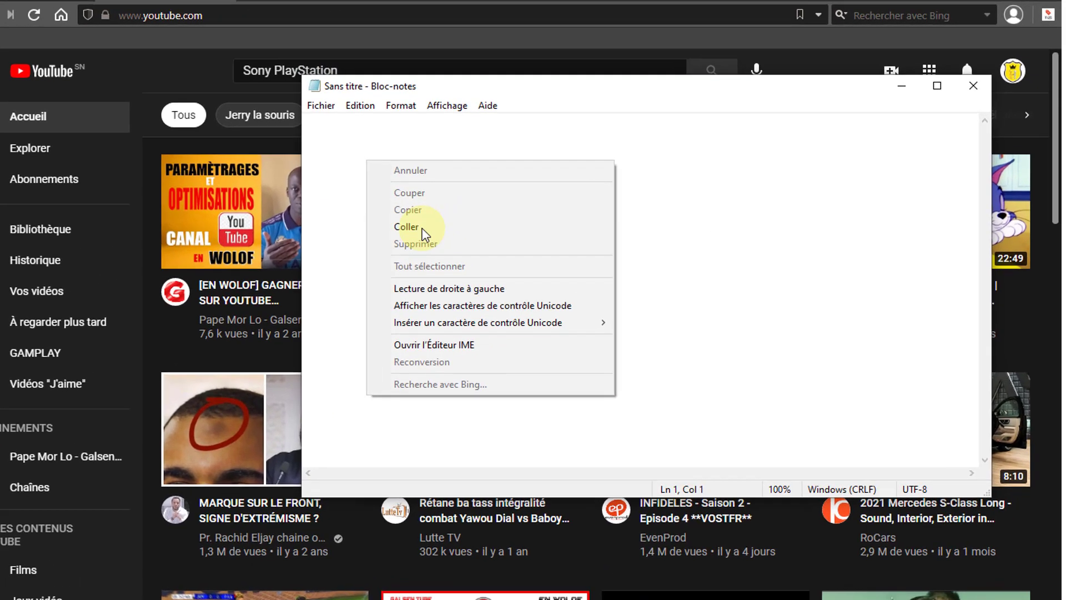
left_click(450, 211)
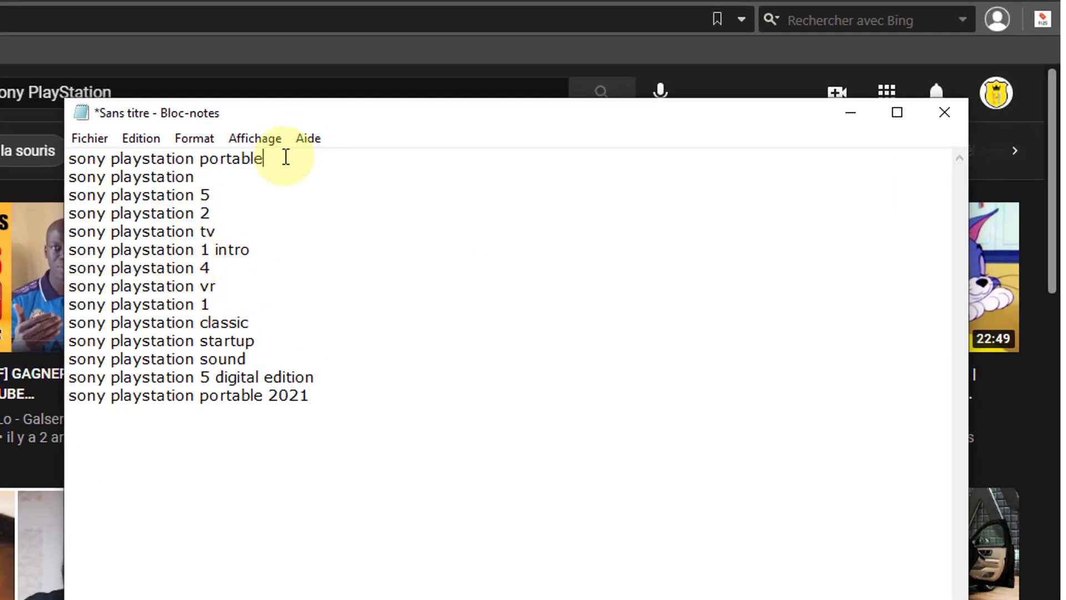
left_click(286, 164)
type(",")
left_click(243, 174)
type(",")
left_click(246, 194)
type(",")
left_click(241, 212)
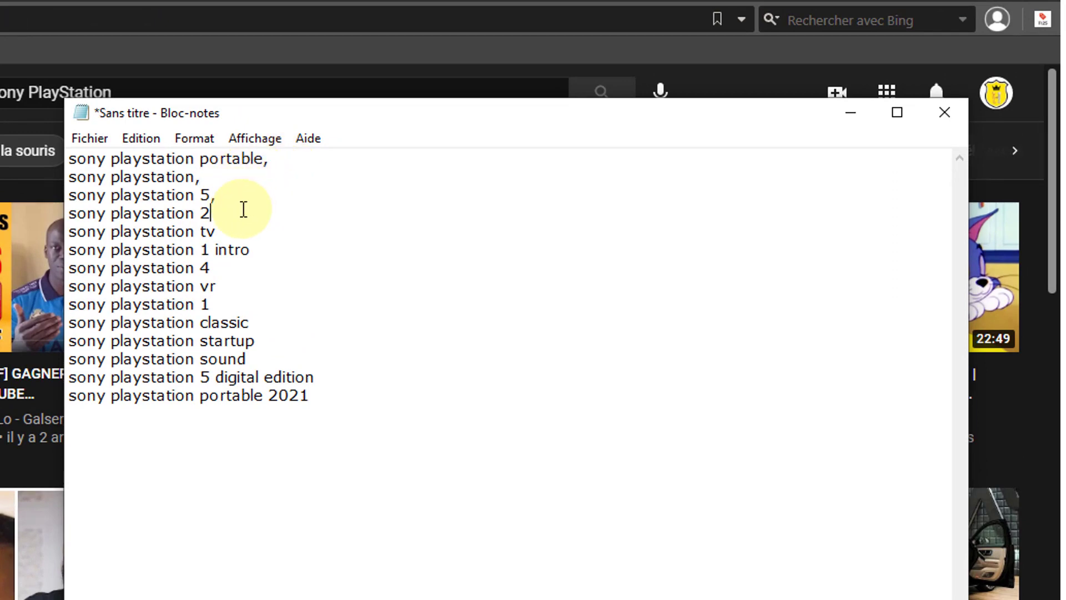
type(",")
left_click(245, 232)
type(",")
left_click(282, 254)
type(",")
left_click(257, 269)
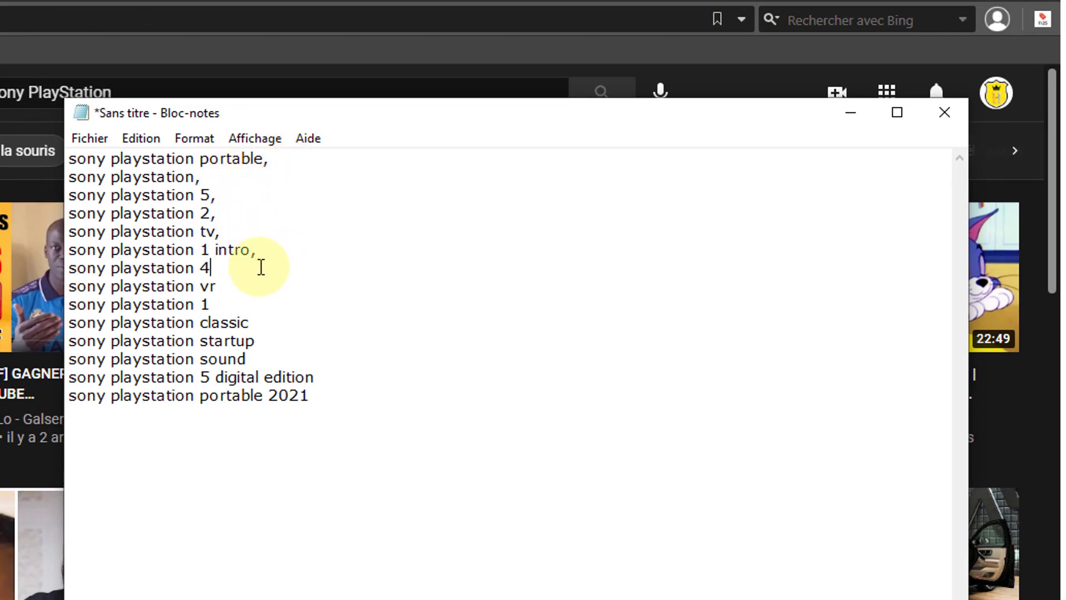
type(",")
left_click(242, 284)
type(",")
left_click(238, 298)
type(",")
left_click(259, 318)
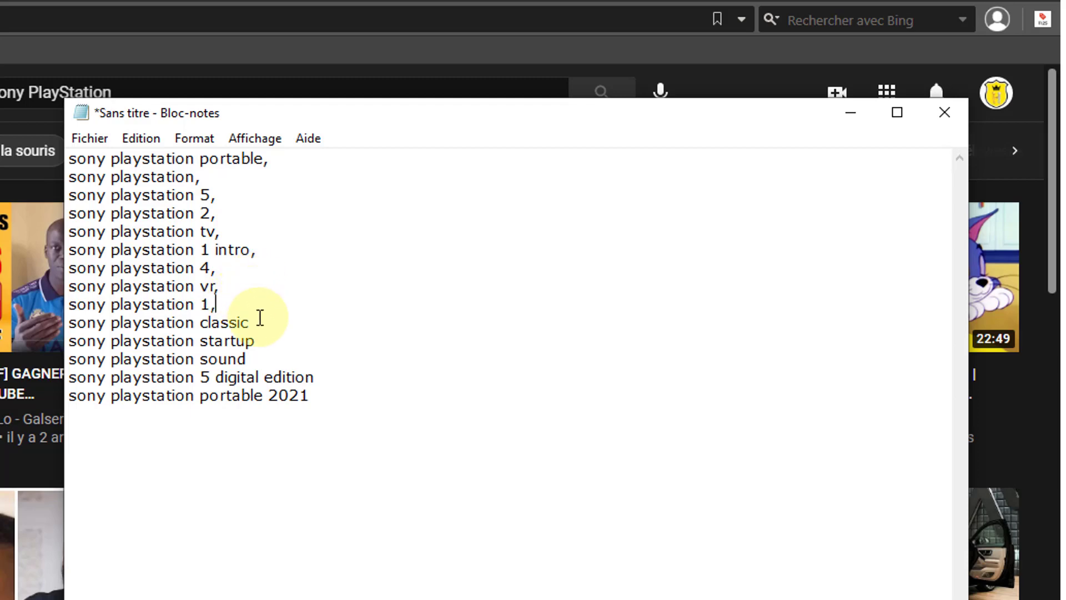
type(",")
left_click(290, 338)
type(",")
left_click(273, 359)
type(",")
left_click(331, 376)
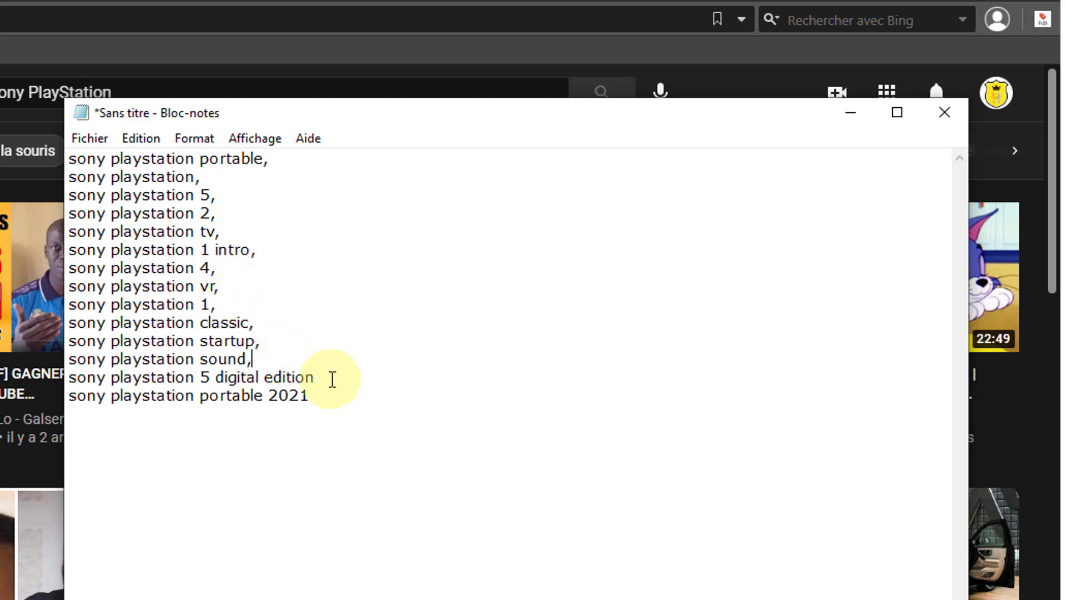
type(",")
left_click(340, 389)
type(",")
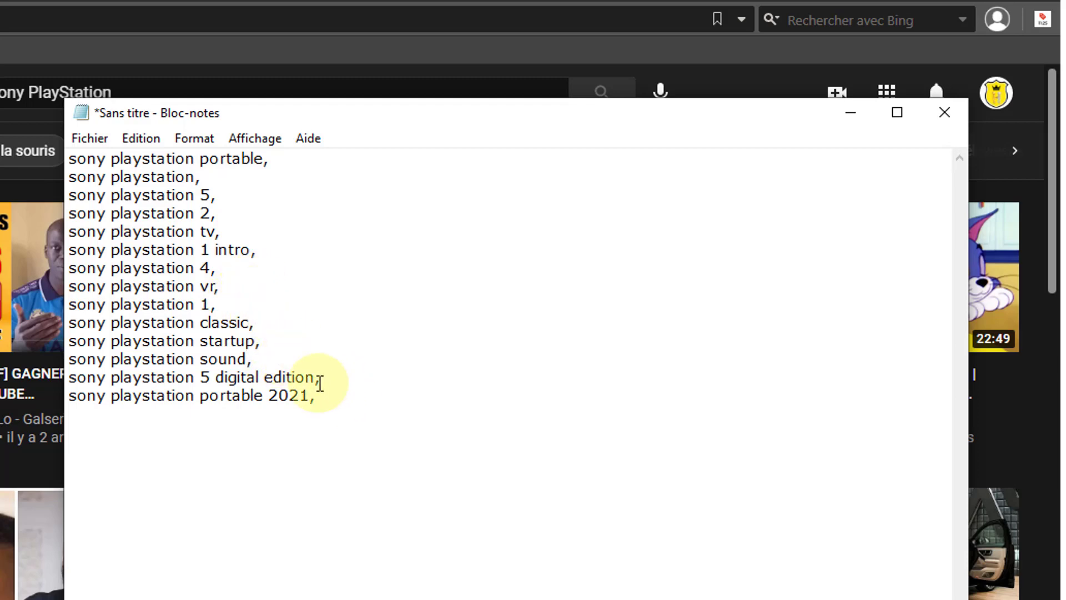
Copy the whole comma-separated tag list and minimise Notepad
left_click_drag(318, 395, 35, 131)
right_click(113, 179)
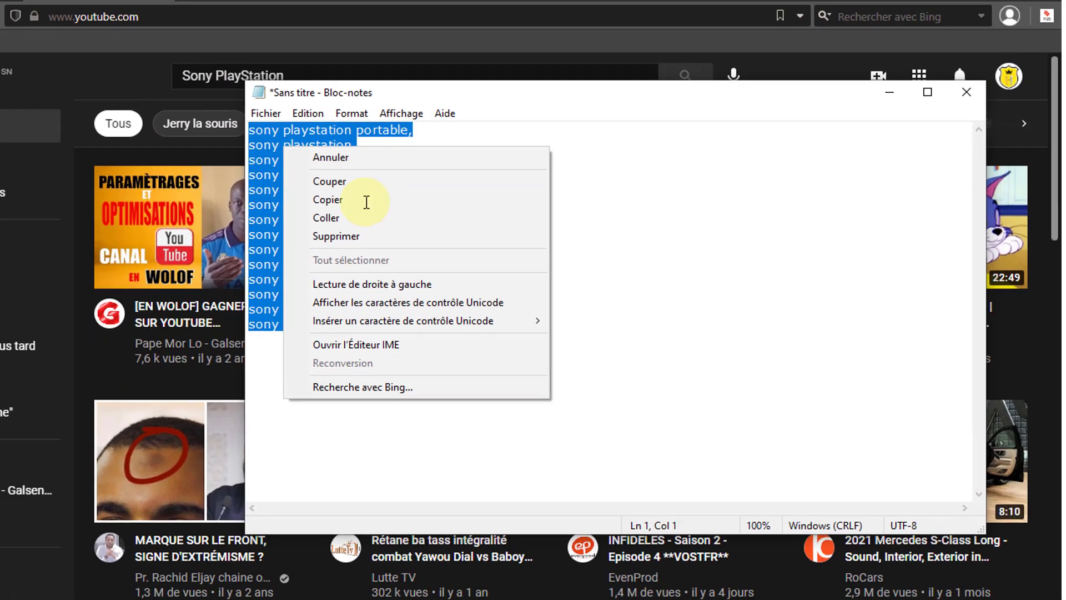
left_click(200, 243)
left_click(913, 79)
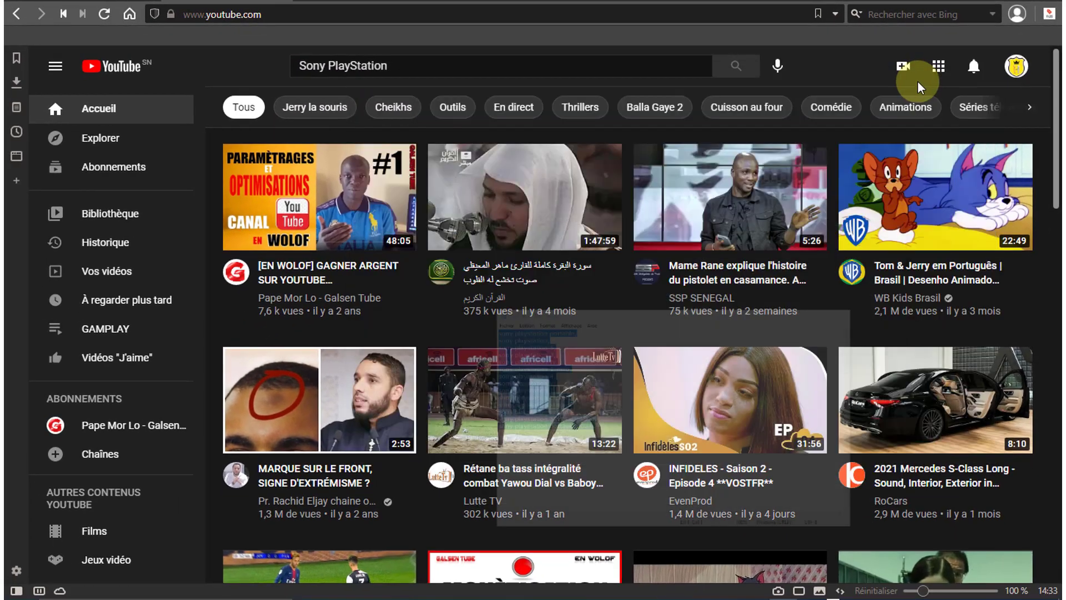
Back in Studio, drop a test 'play' tag and paste the fourteen-tag list, reaching 350/500
left_click(666, 65)
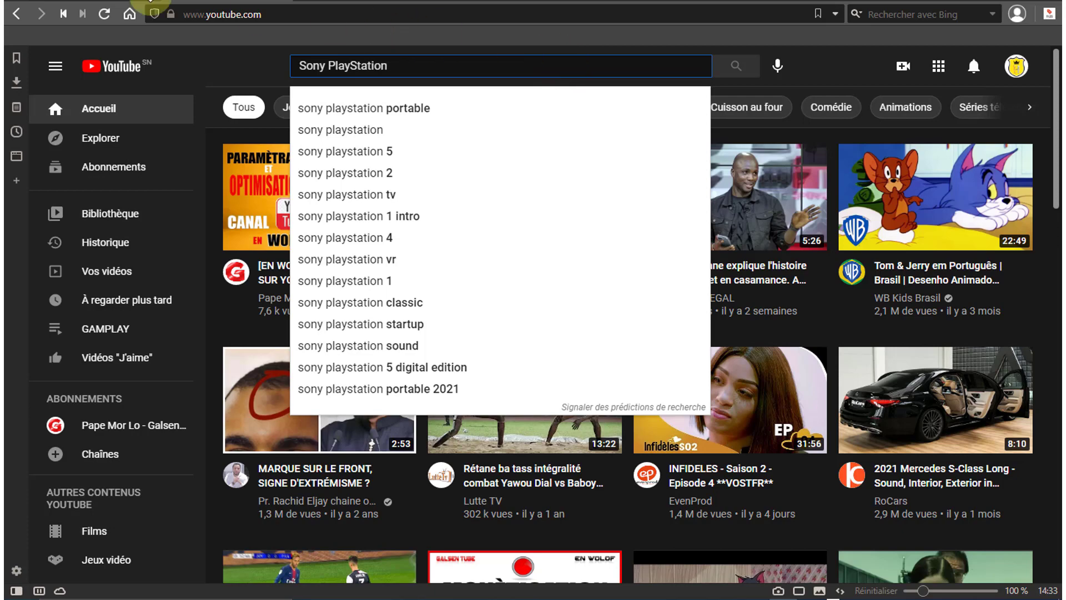
left_click(168, 108)
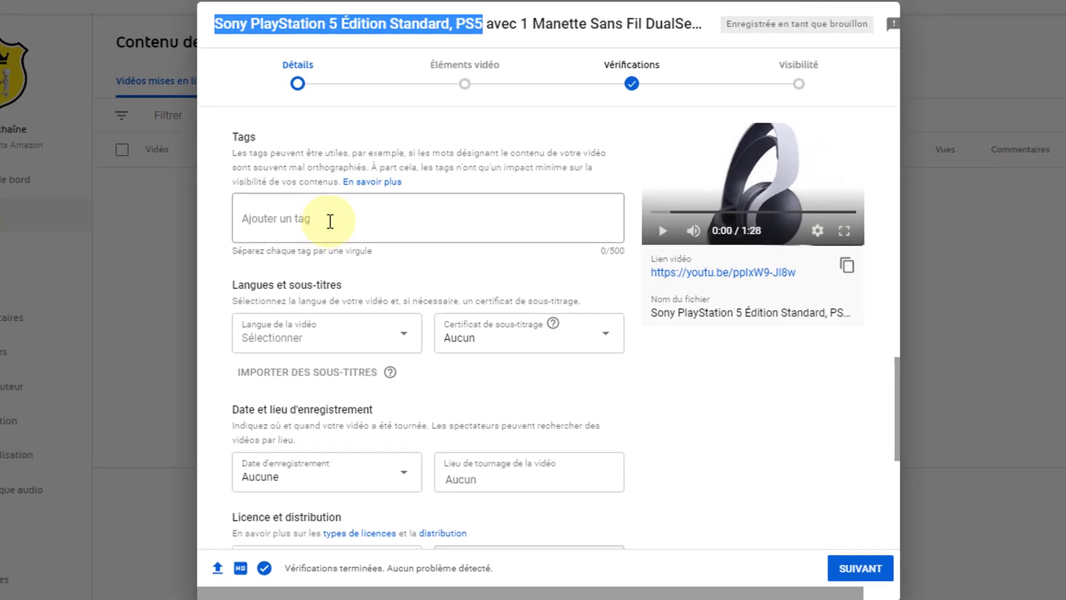
left_click(300, 213)
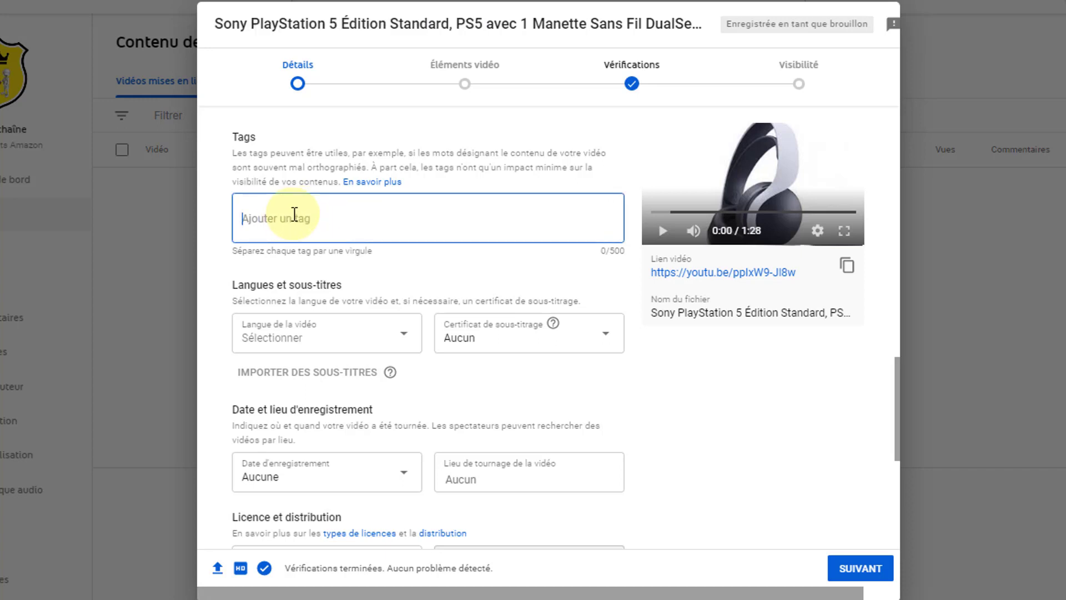
type("play.")
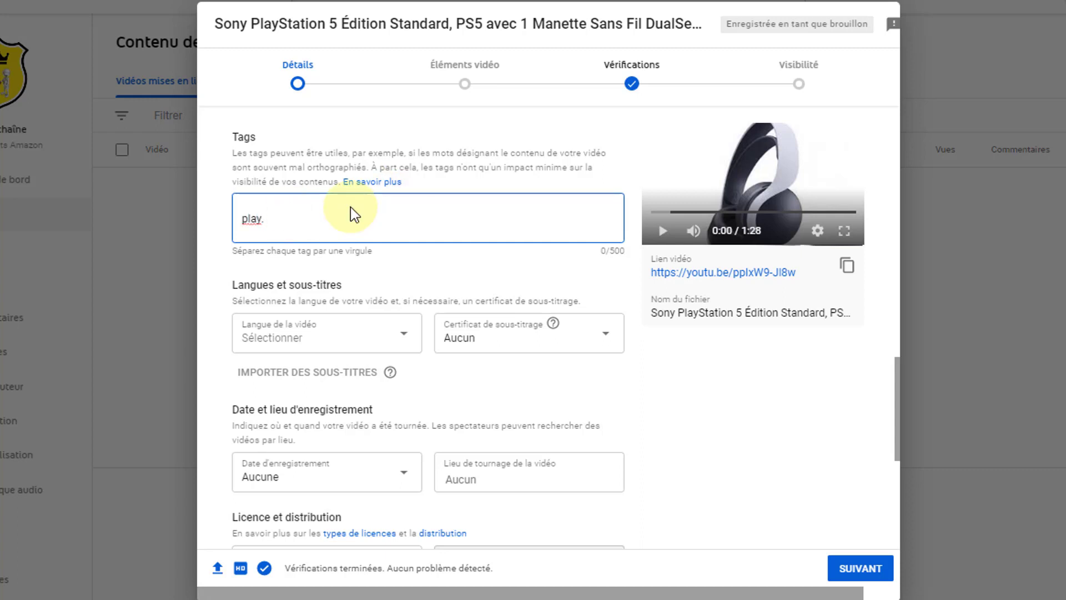
key("BackSpace")
type(",")
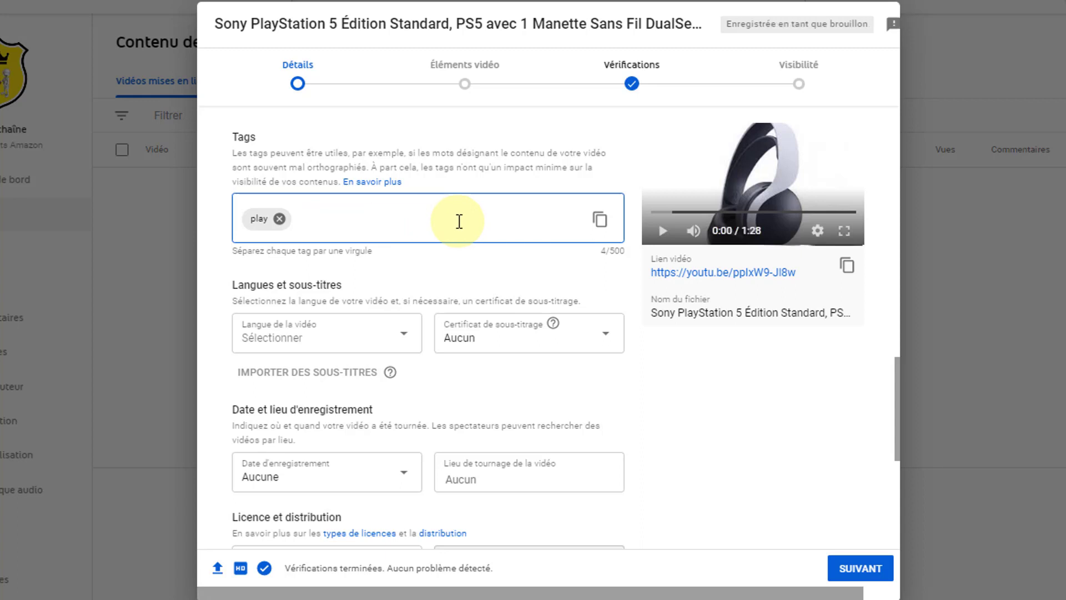
left_click(279, 220)
right_click(302, 218)
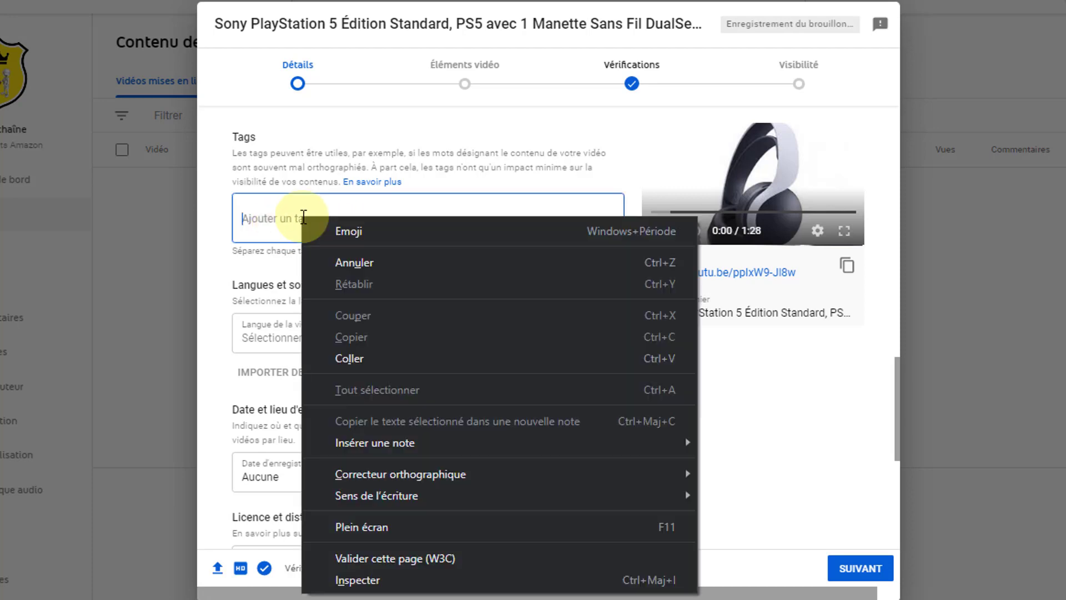
left_click(350, 359)
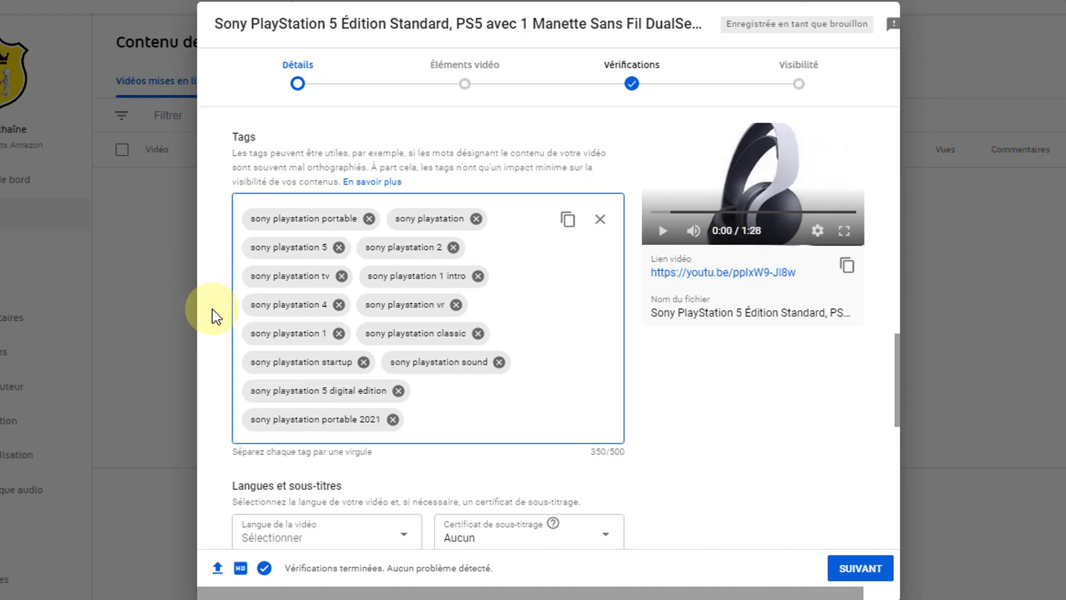
Choose Français as video language and certify the content never aired on US television
scroll(212, 316, "down", 5)
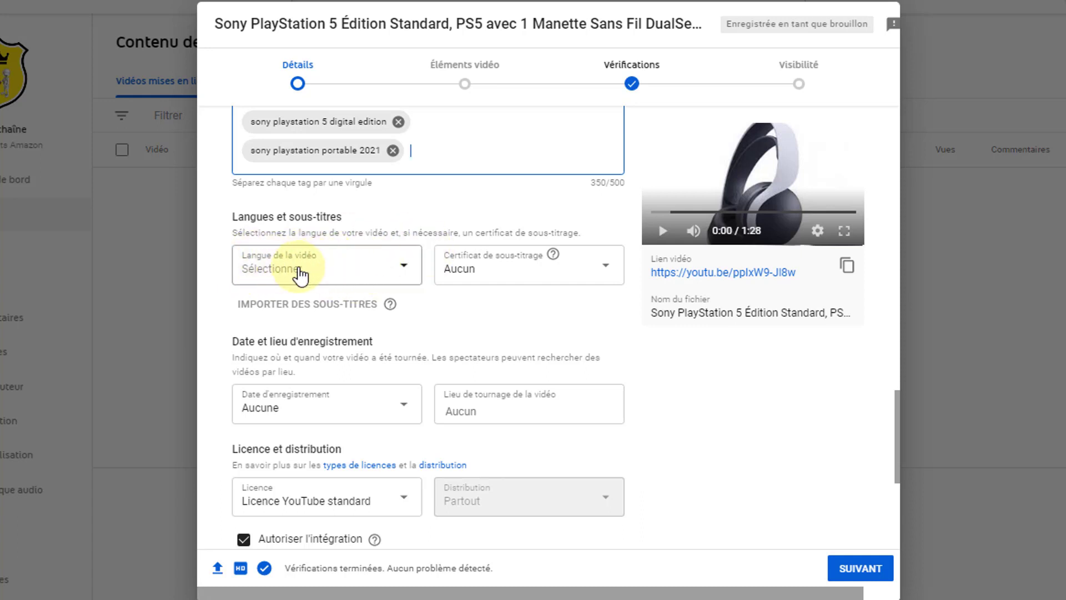
left_click(409, 272)
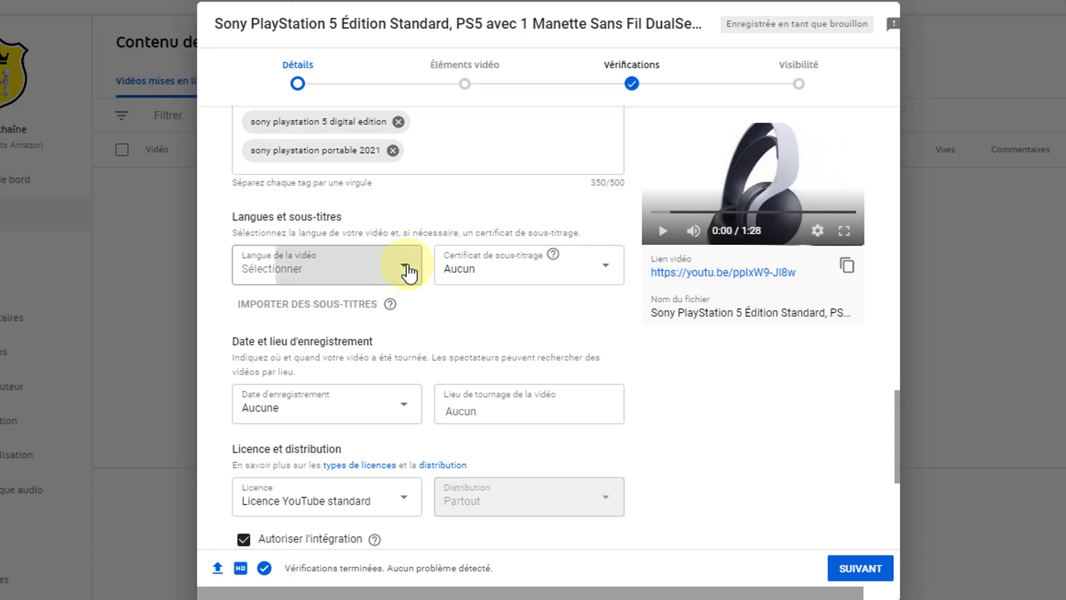
scroll(380, 326, "down", 10)
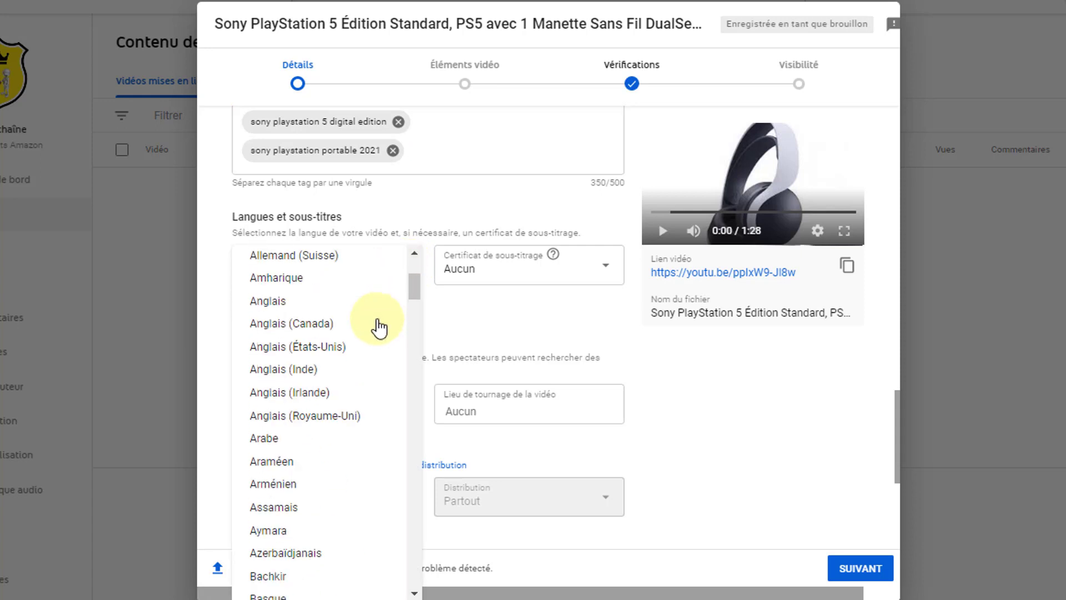
scroll(379, 327, "down", 12)
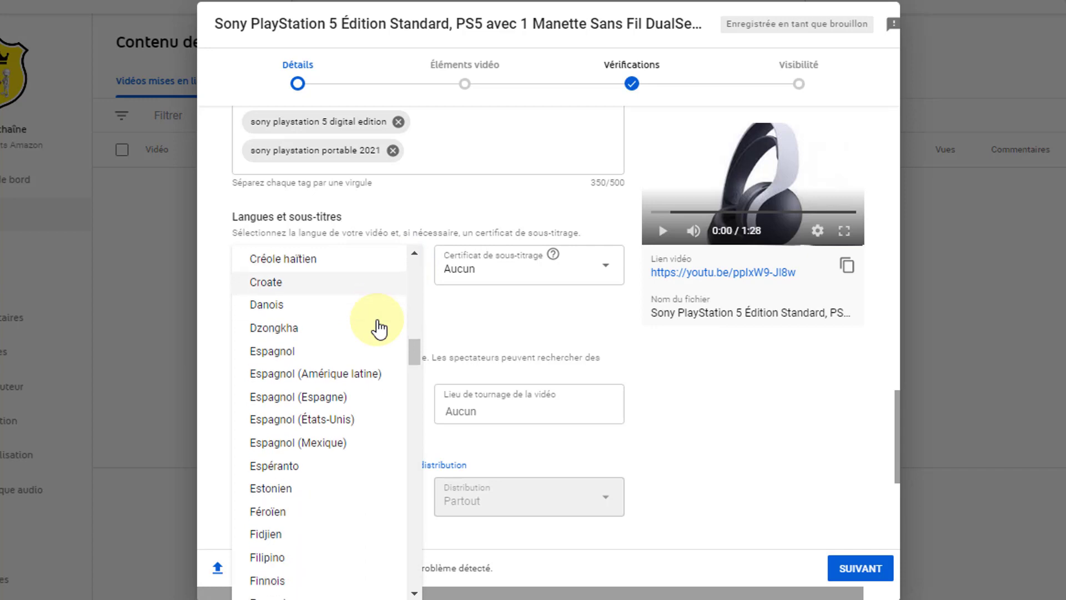
left_click(304, 450)
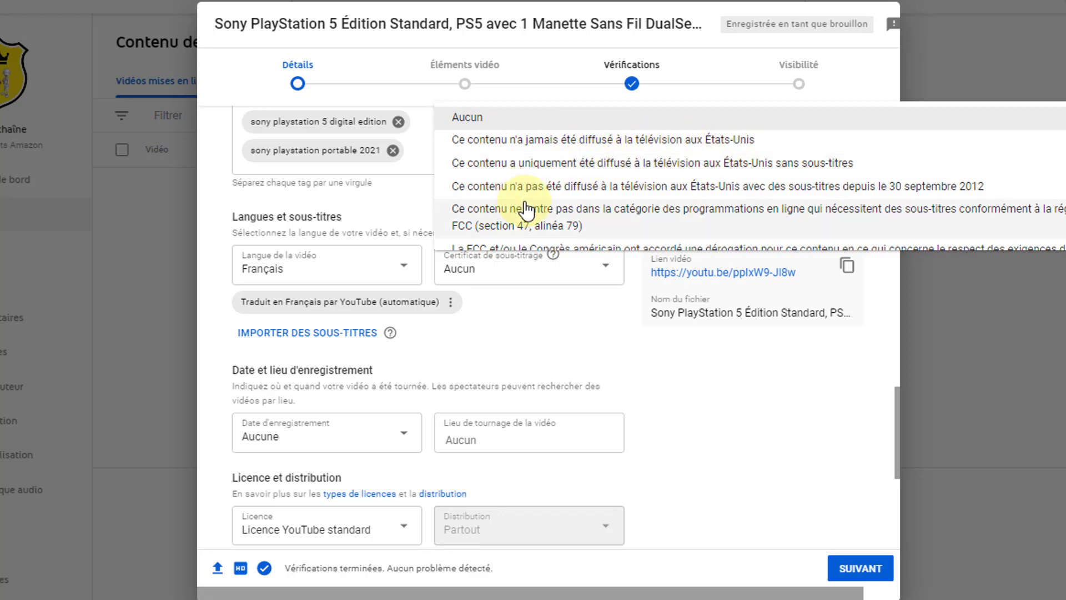
left_click(535, 146)
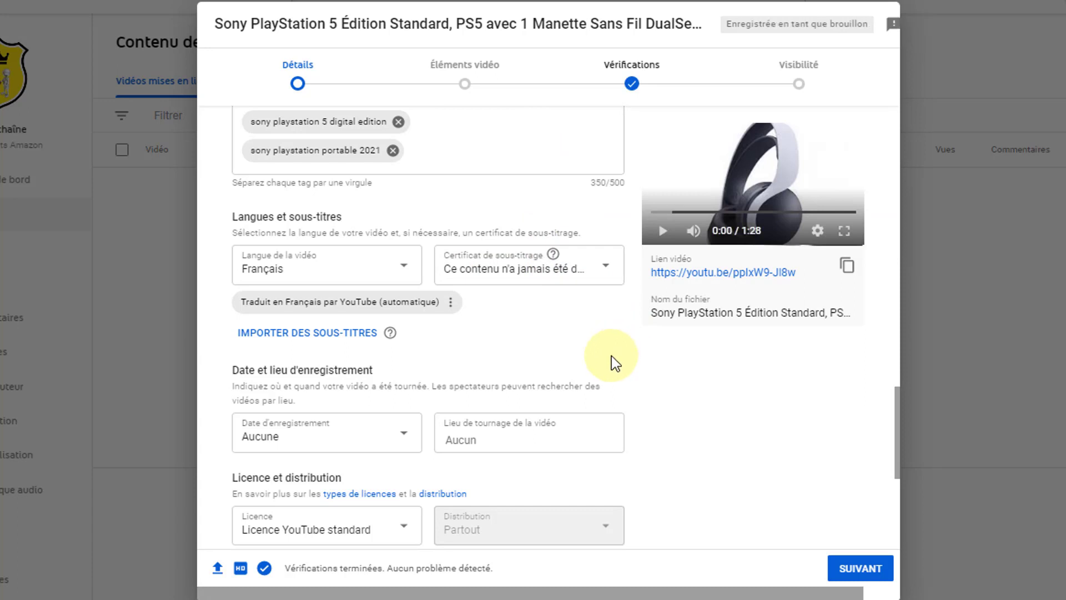
left_click(328, 336)
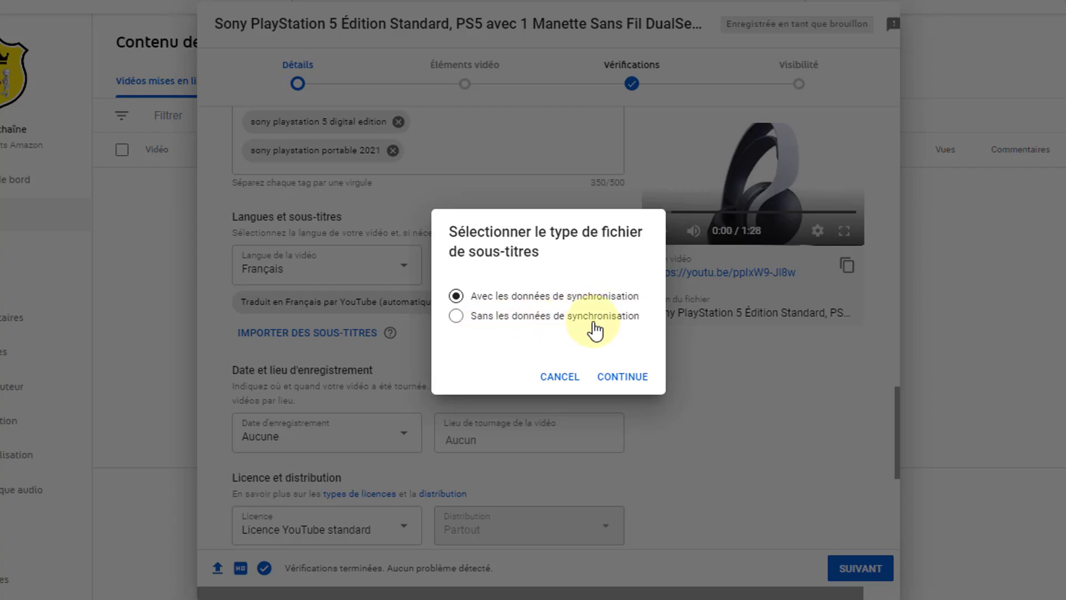
left_click(623, 377)
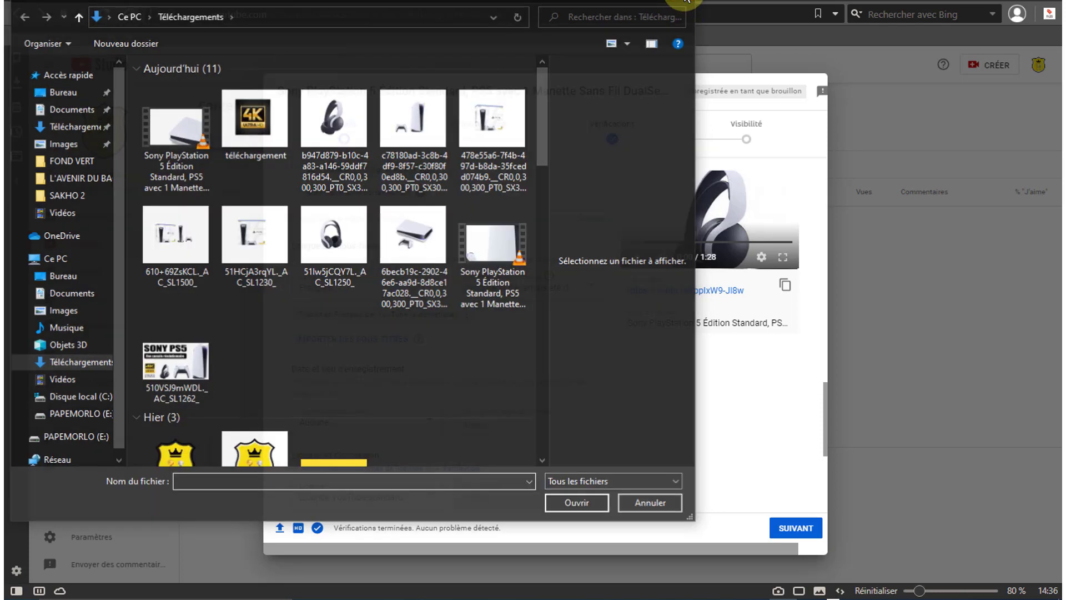
left_click(685, 3)
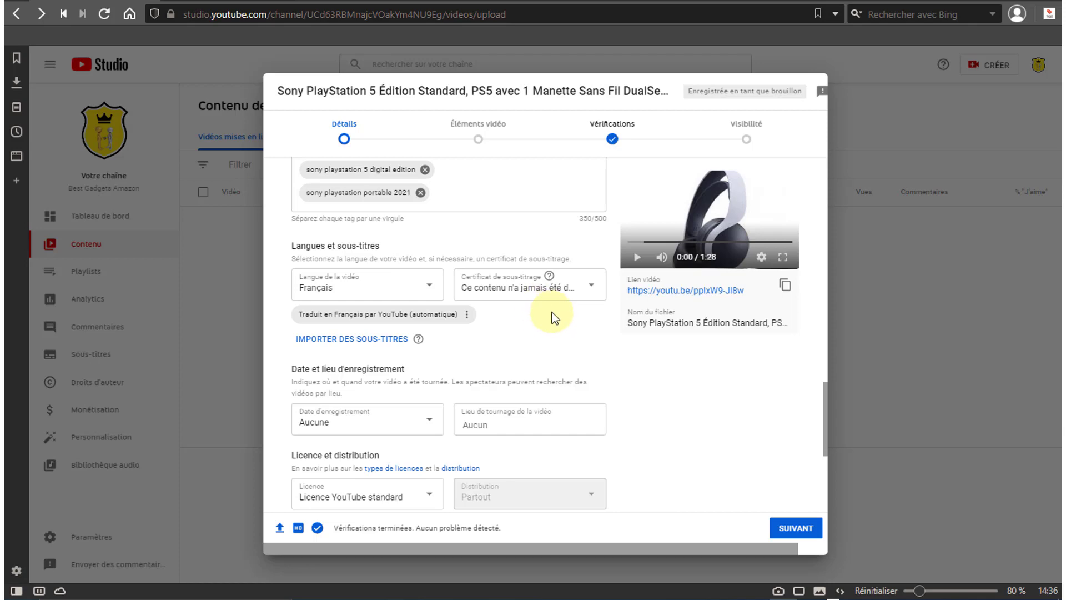
left_click_drag(825, 391, 843, 434)
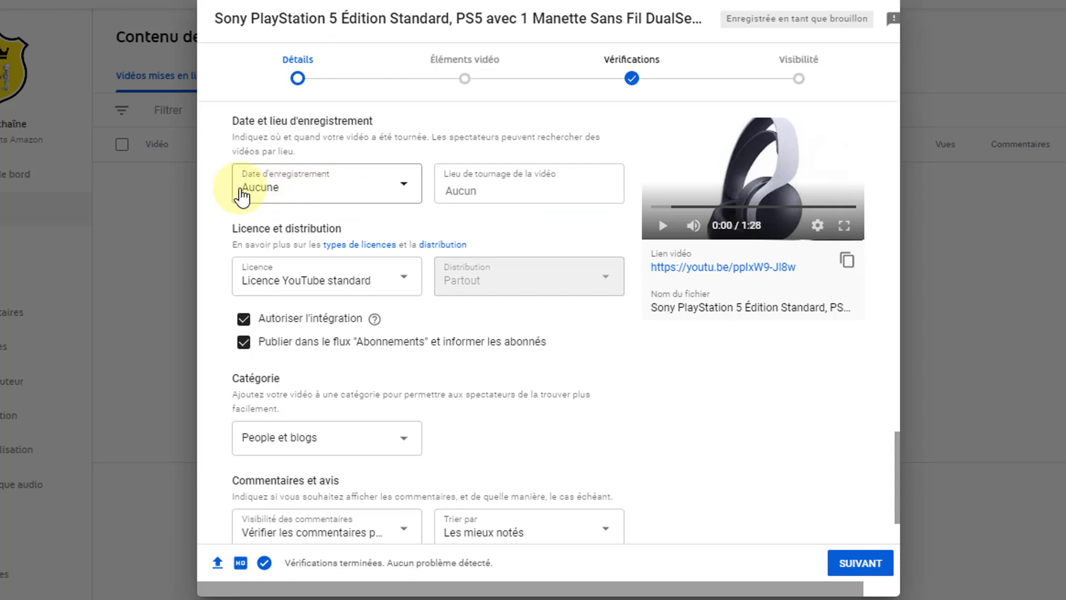
Pick 17 in the April 2021 calendar of the Date d'enregistrement field
left_click(407, 192)
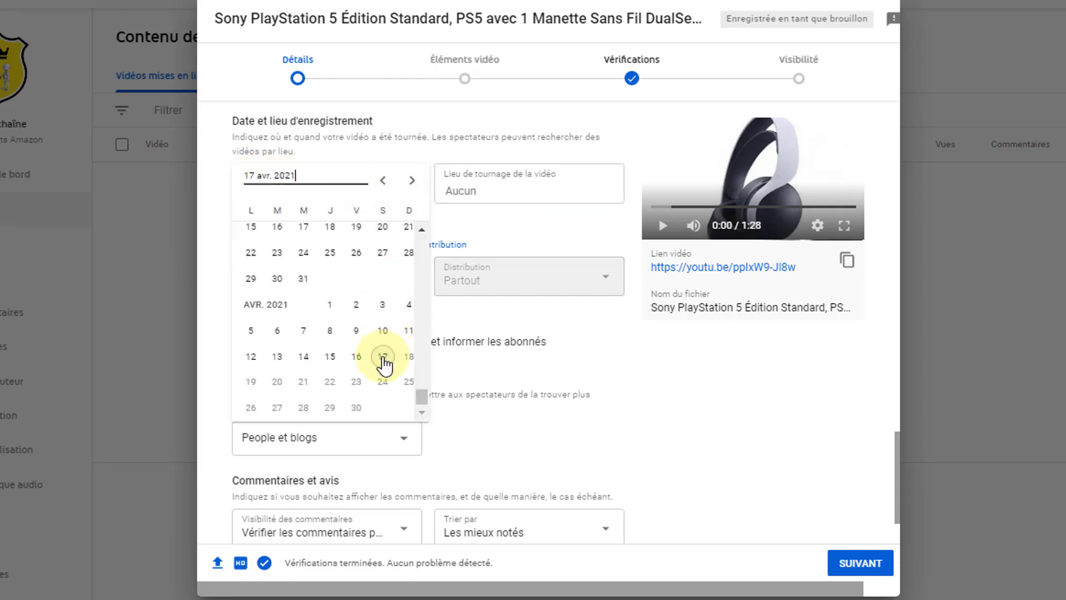
left_click(387, 355)
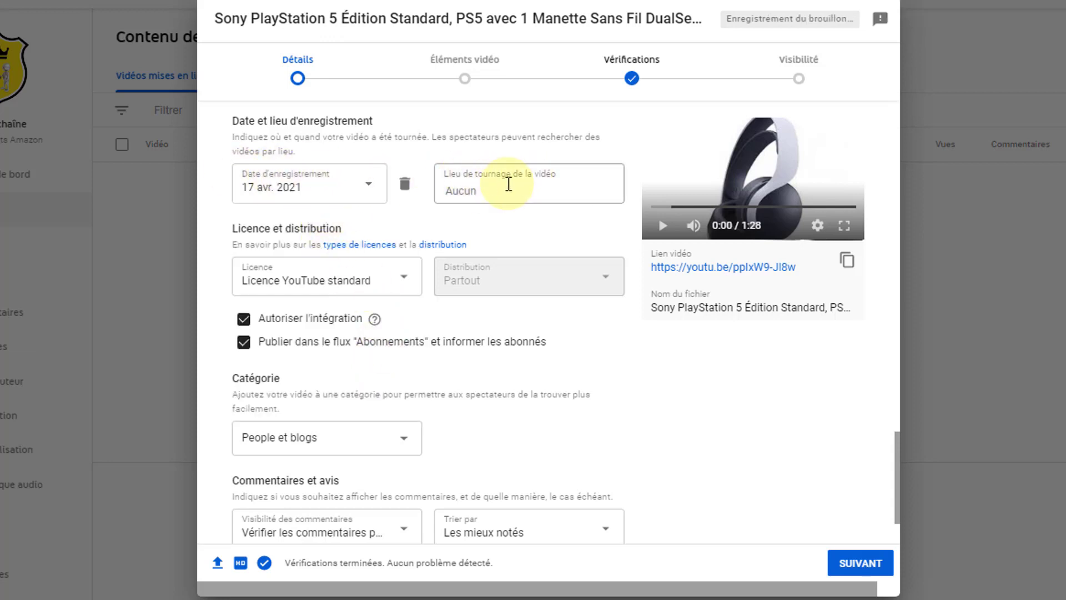
left_click(509, 190)
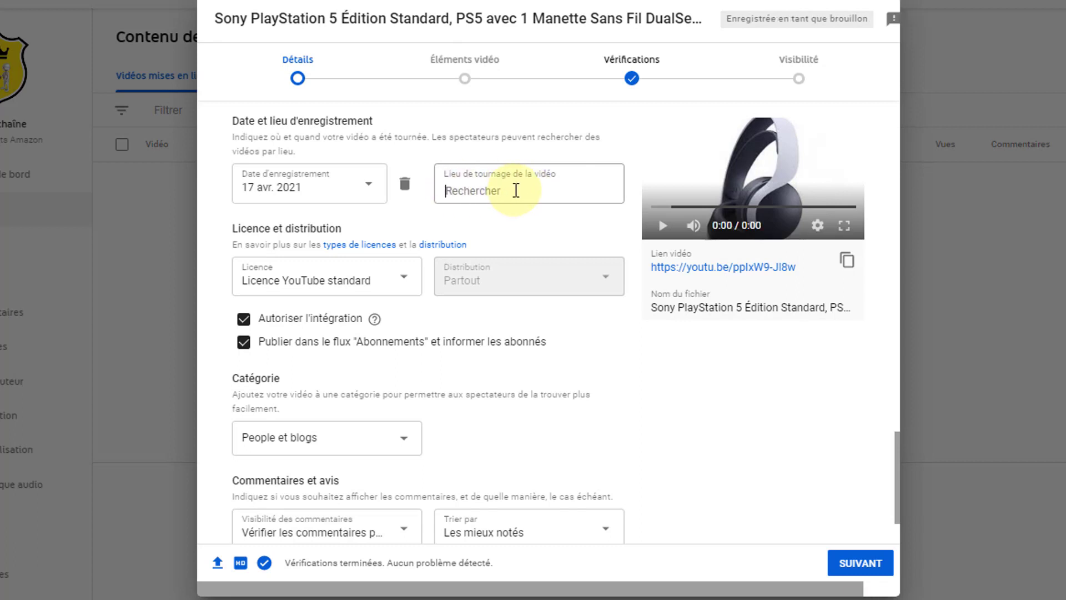
type("daka")
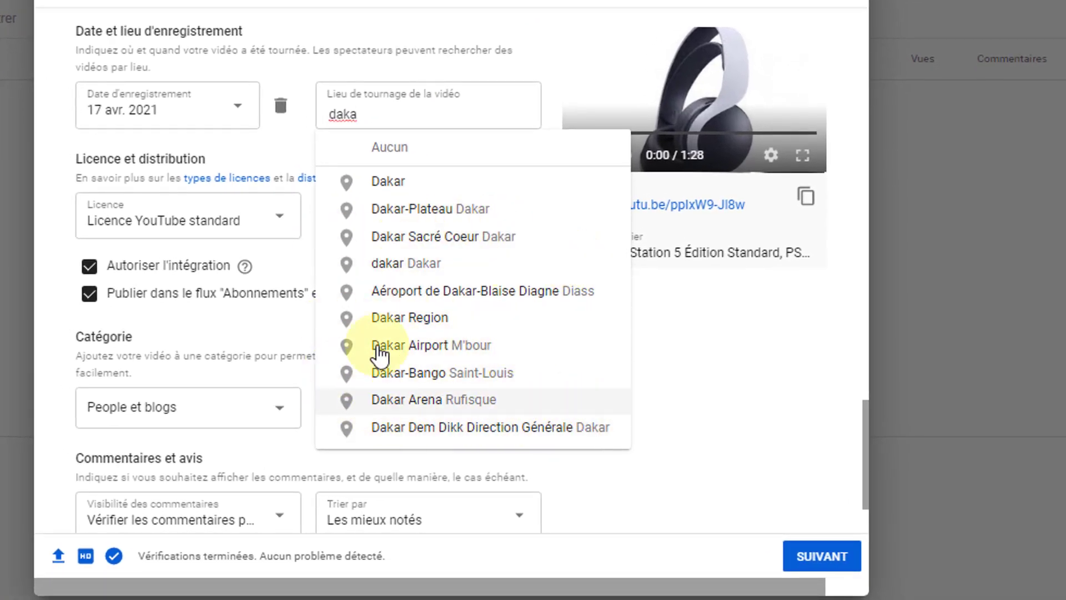
key("BackSpace")
key("BackSpace")
key("BackSpace")
key("BackSpace")
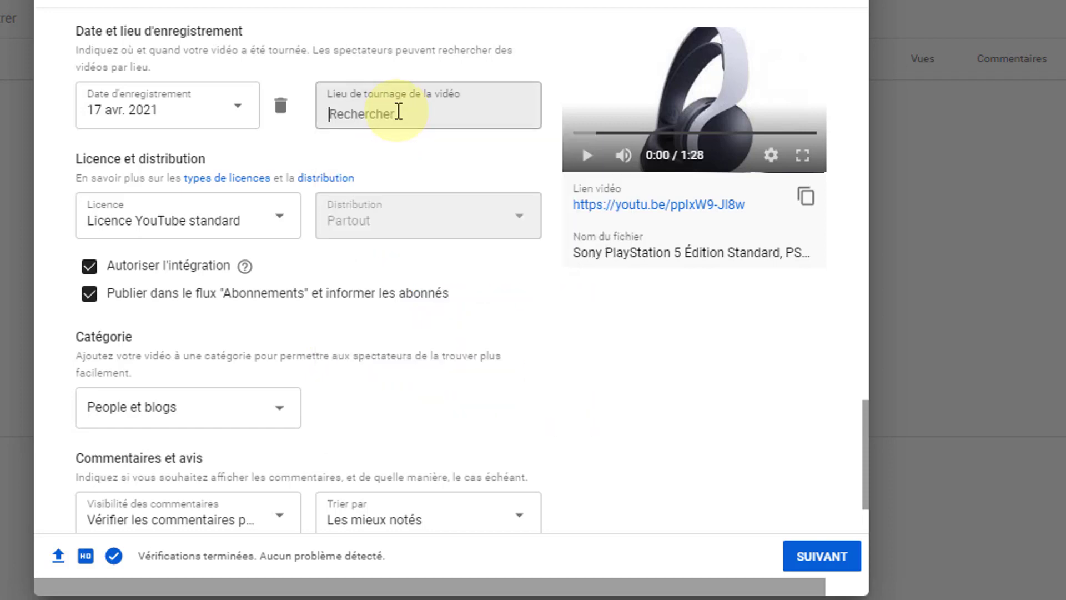
type("th")
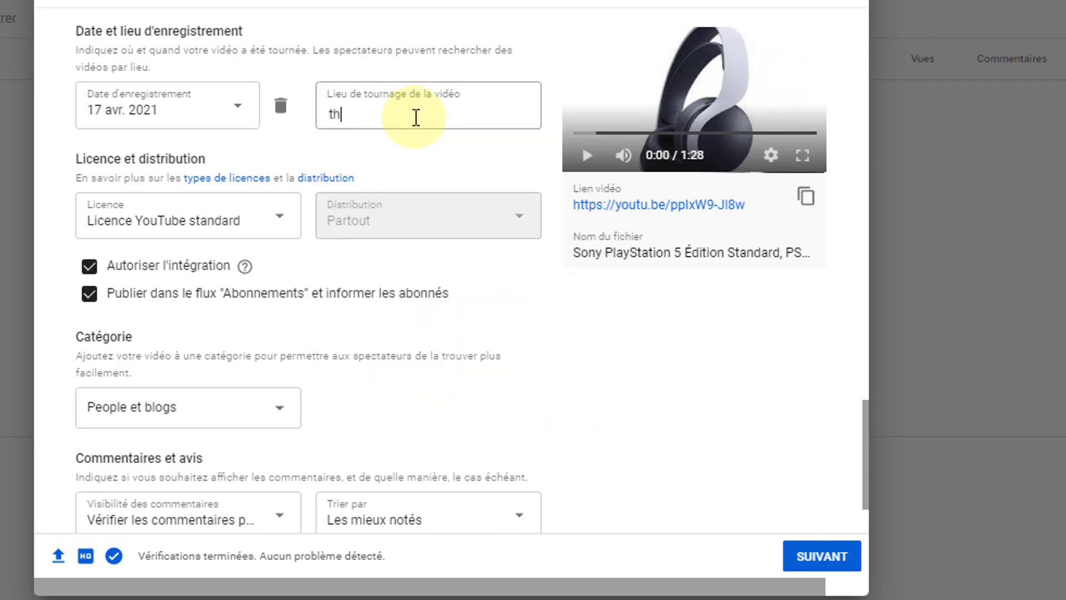
type("iaro")
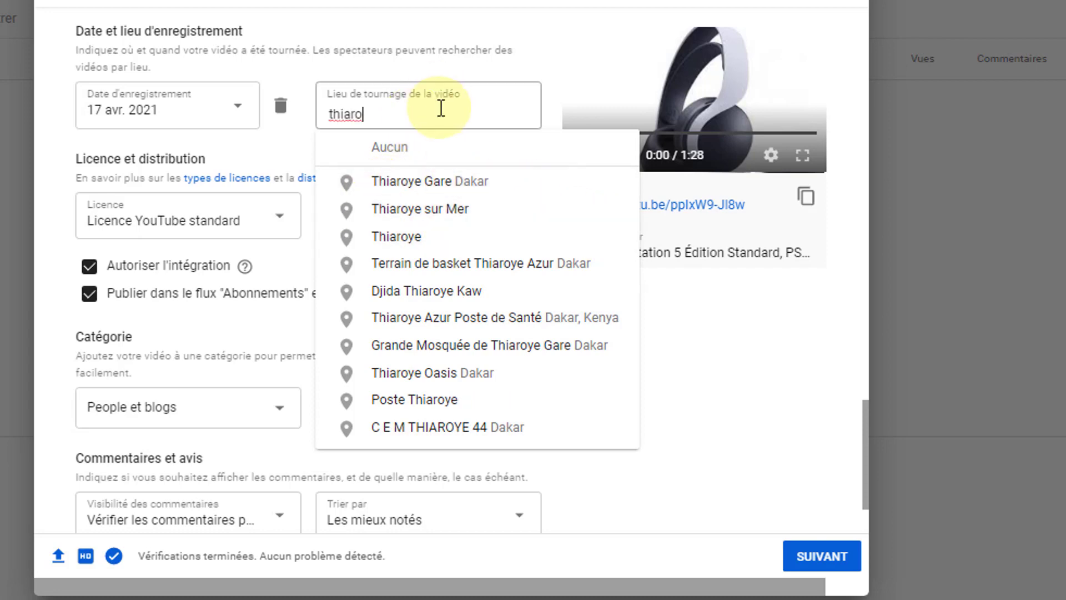
double_click(442, 102)
key("BackSpace")
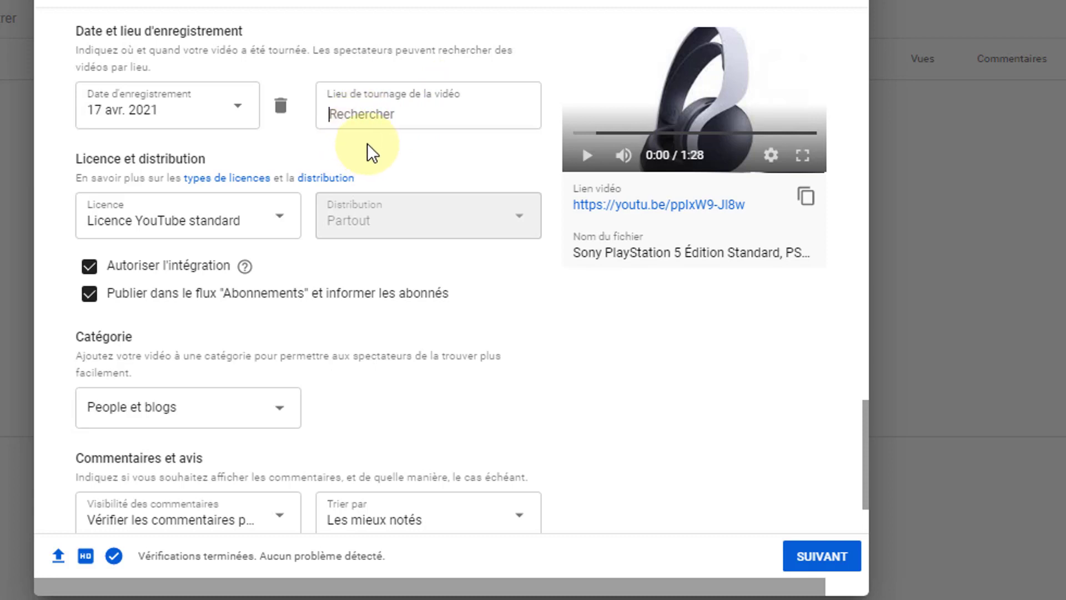
left_click(367, 143)
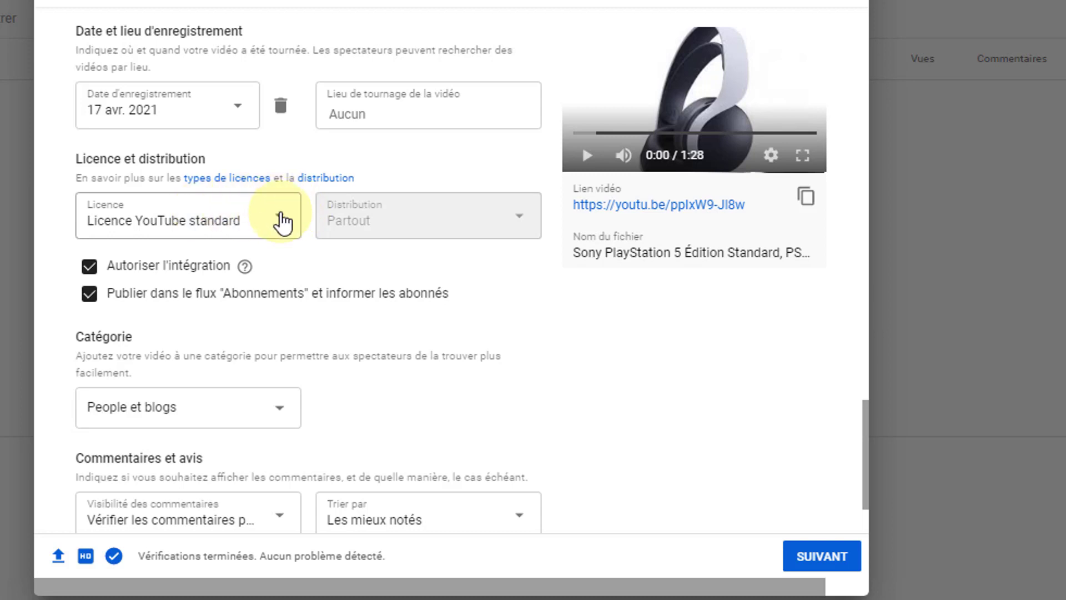
left_click(282, 221)
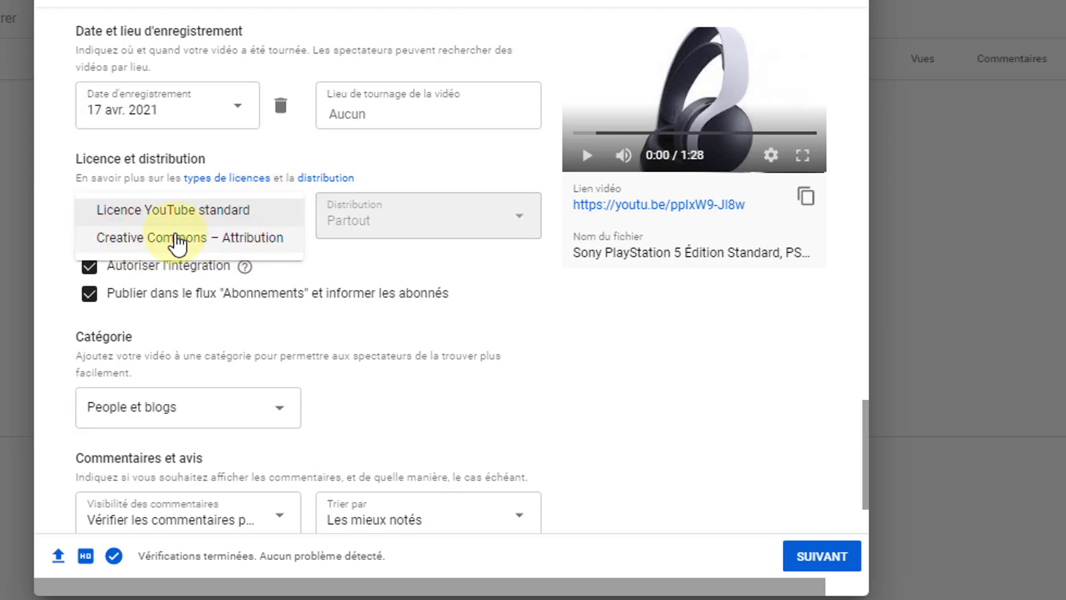
left_click(177, 239)
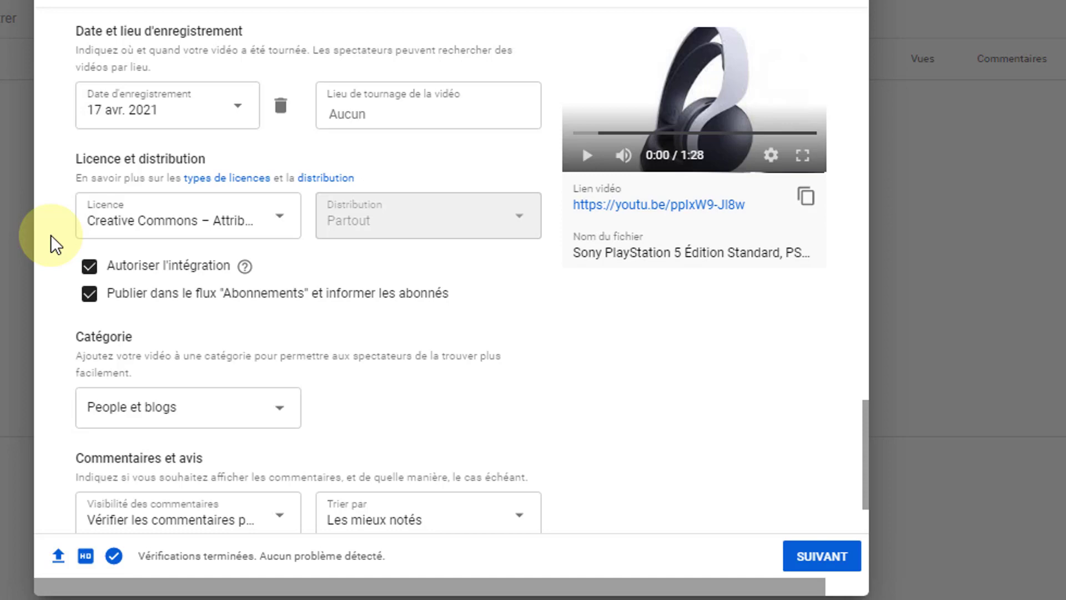
left_click(284, 218)
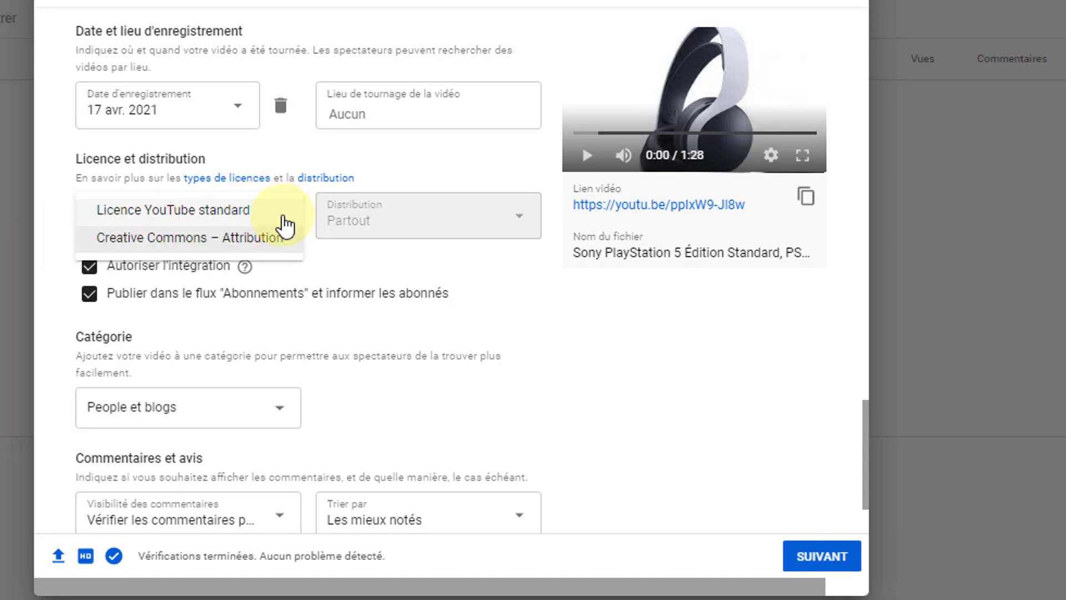
left_click(214, 209)
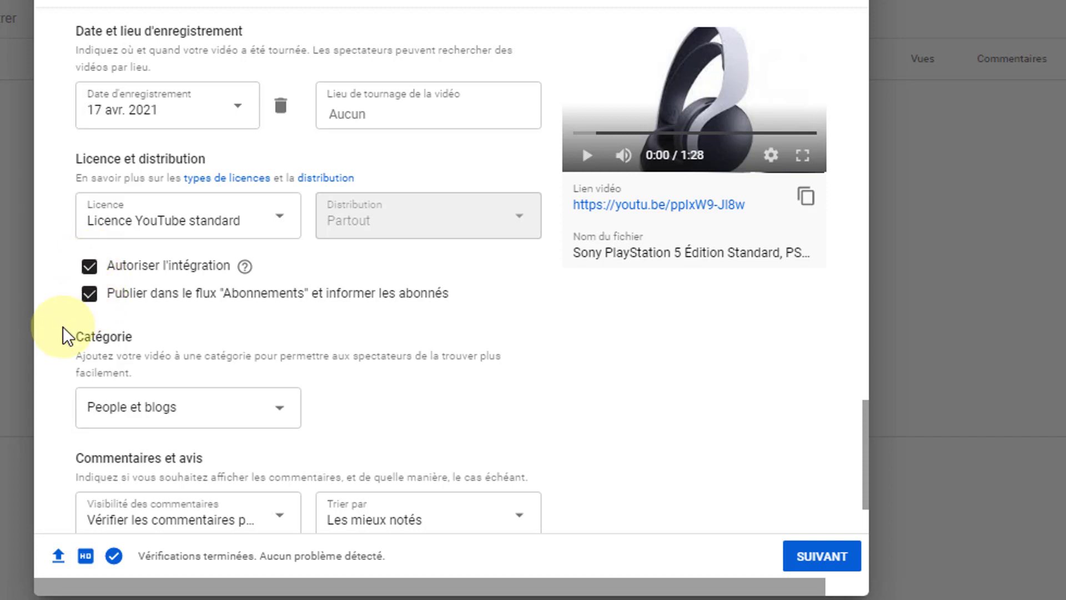
Scroll down to the Catégorie dropdown and expand its list of categories
scroll(62, 327, "down", 2)
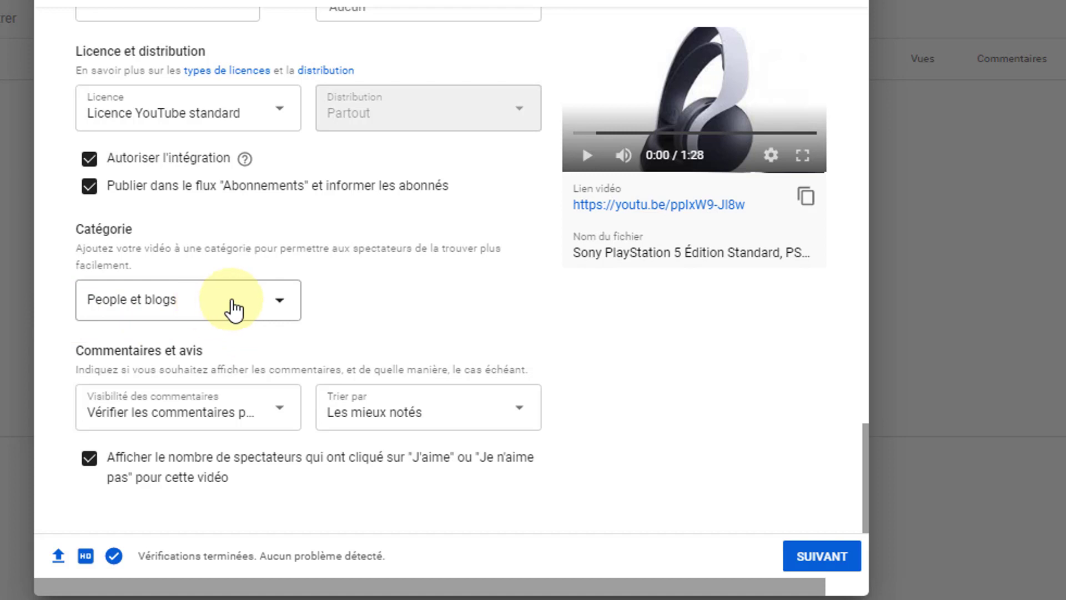
left_click(276, 305)
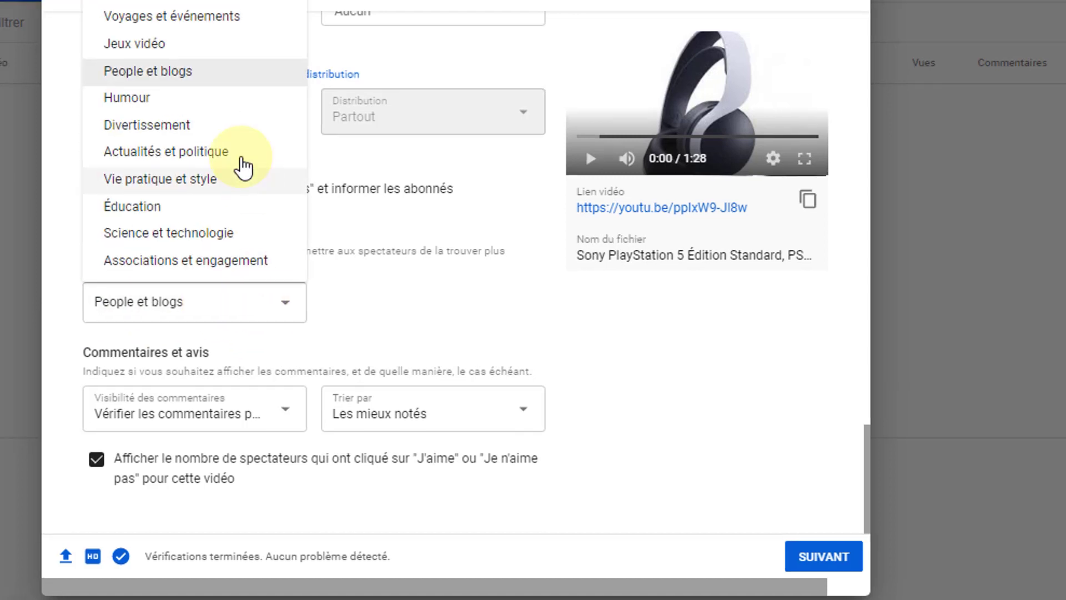
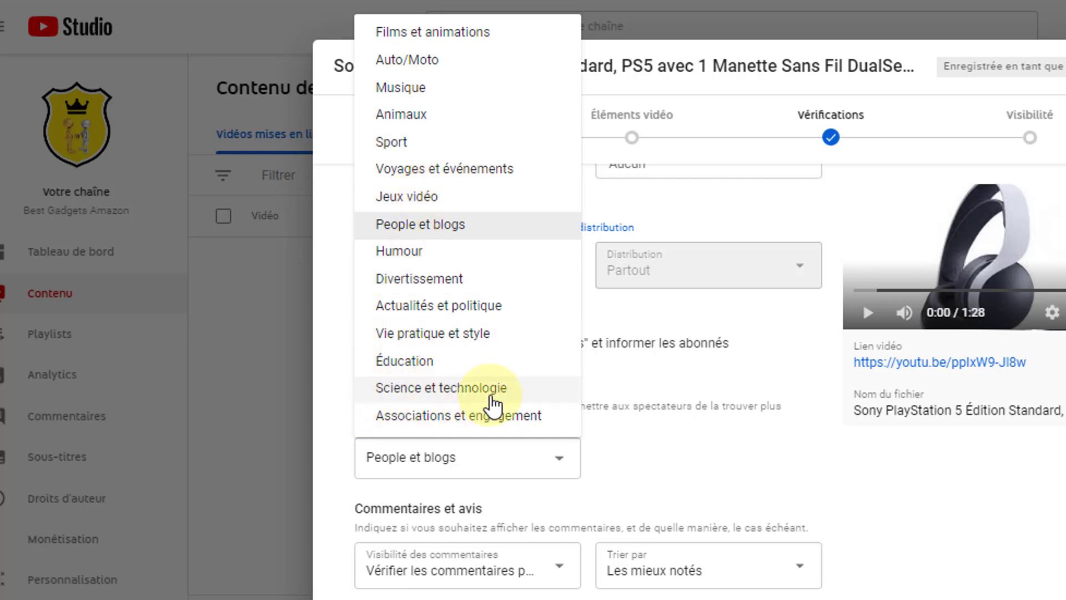
Set the PS5 video's category to Jeux vidéo after briefly choosing People et blogs
left_click(393, 199)
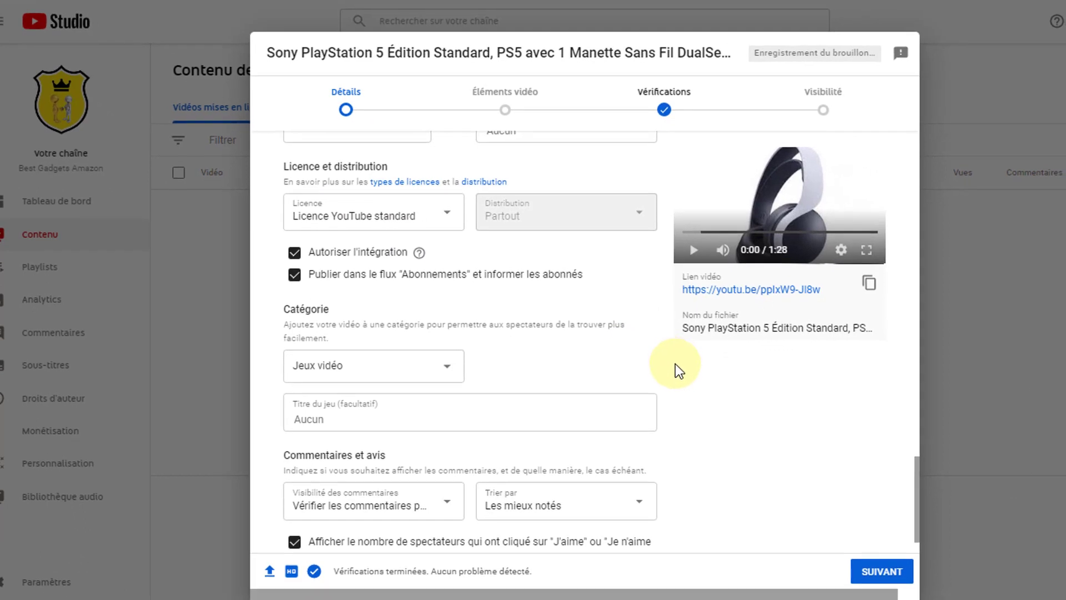
scroll(765, 421, "down", 1)
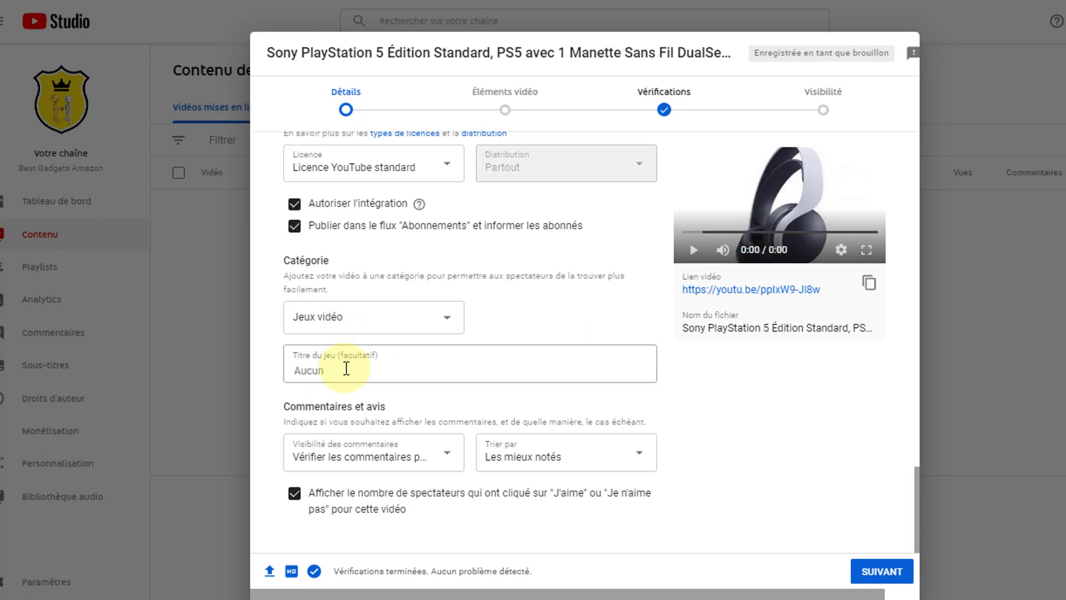
left_click(447, 316)
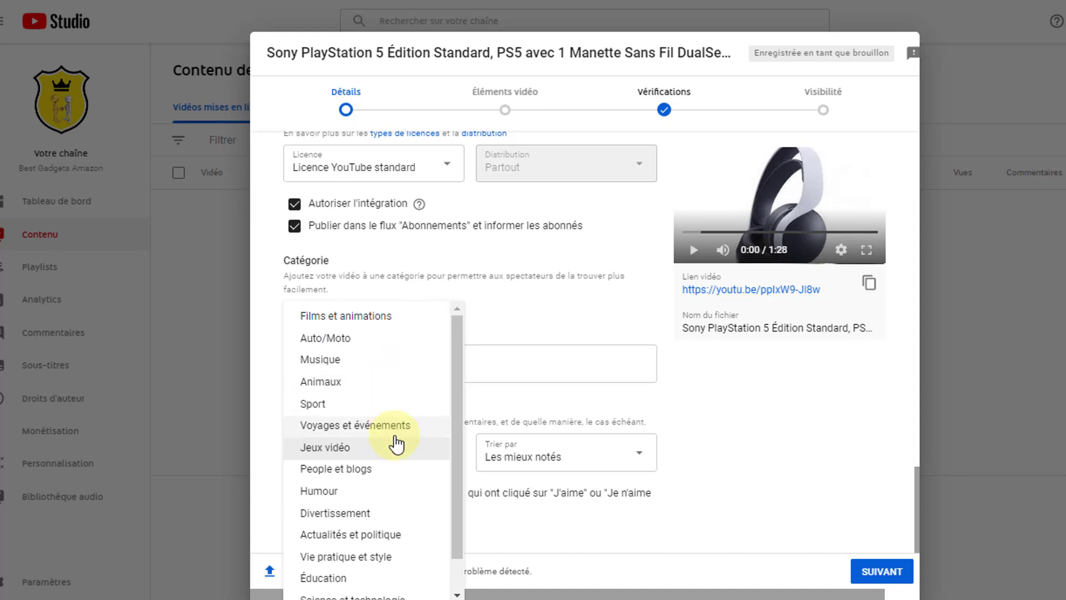
left_click(364, 470)
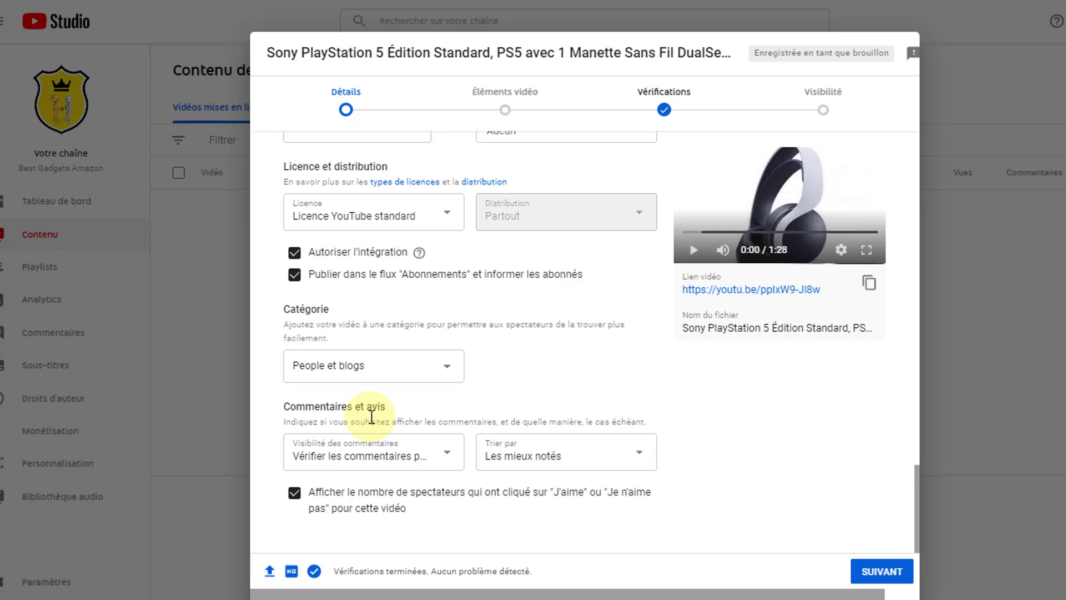
left_click(448, 364)
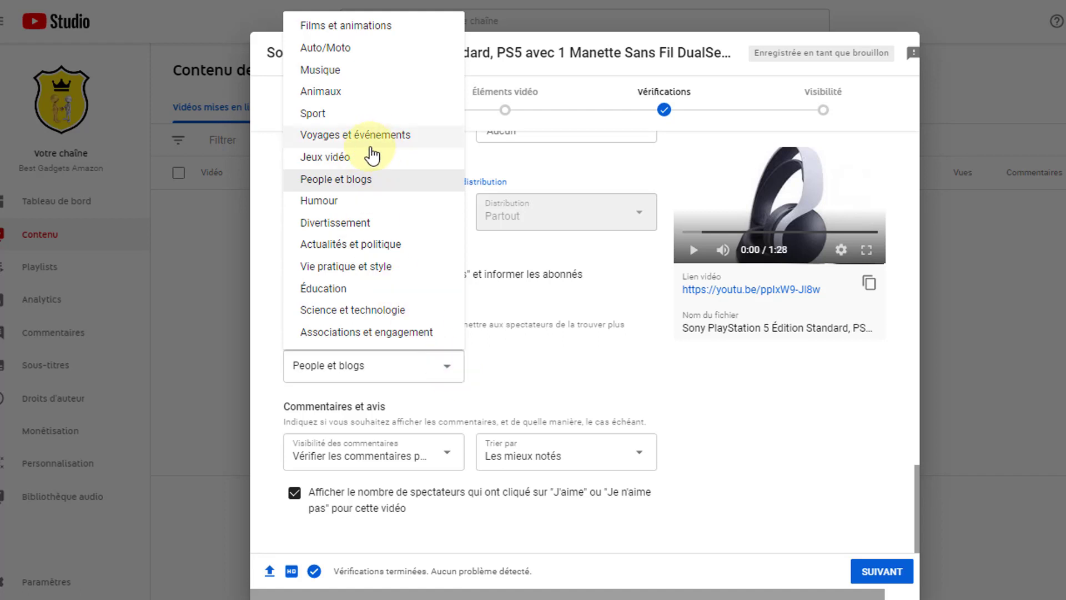
left_click(344, 161)
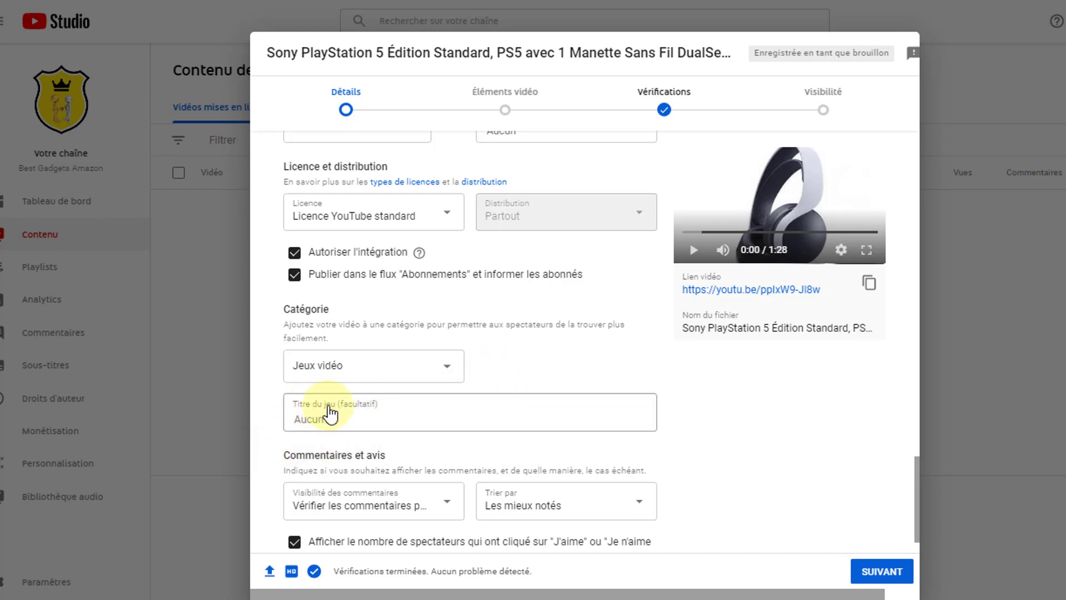
scroll(276, 442, "down", 1)
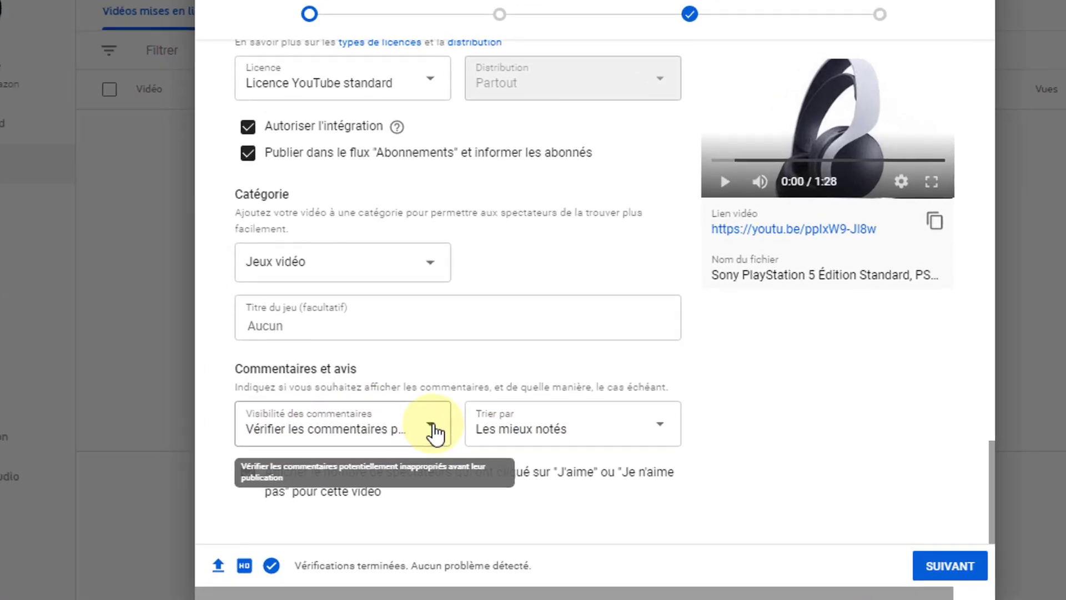
Hold potentially inappropriate comments for review and sort comments by Les plus récents
left_click(432, 429)
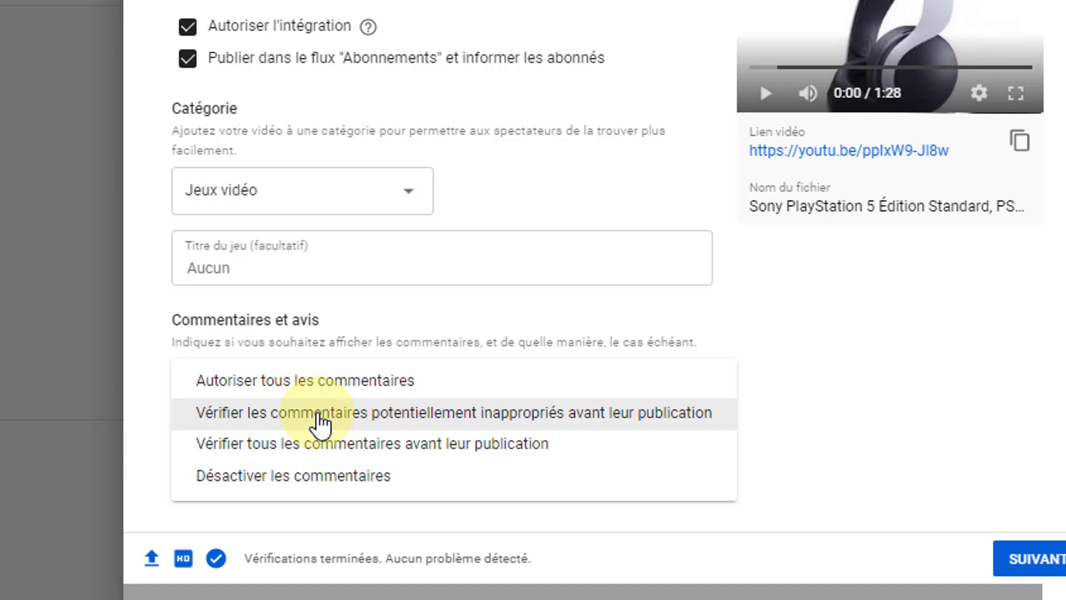
left_click(341, 423)
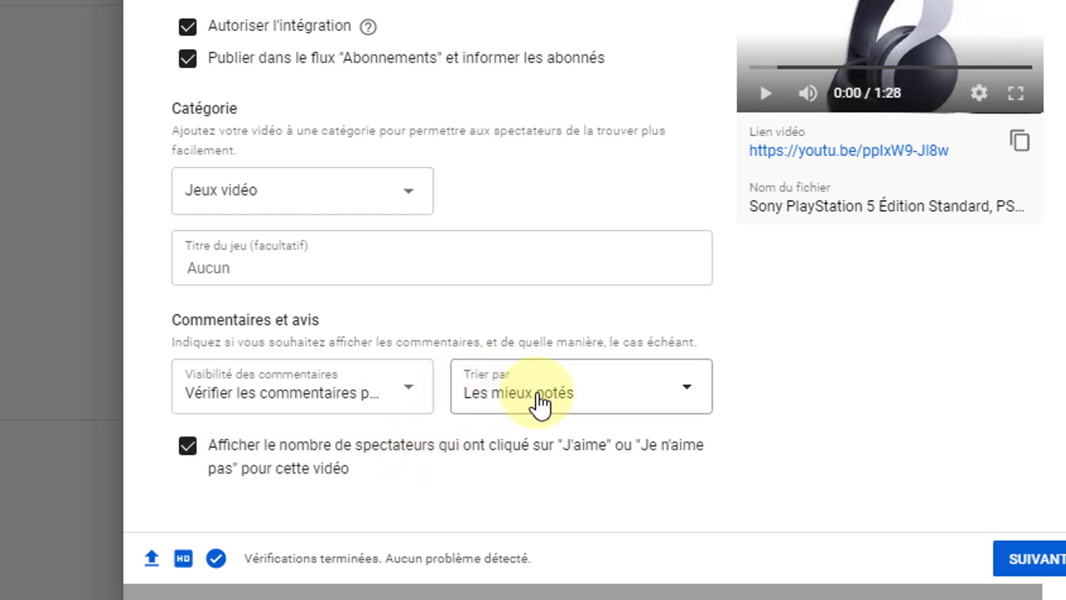
left_click(687, 395)
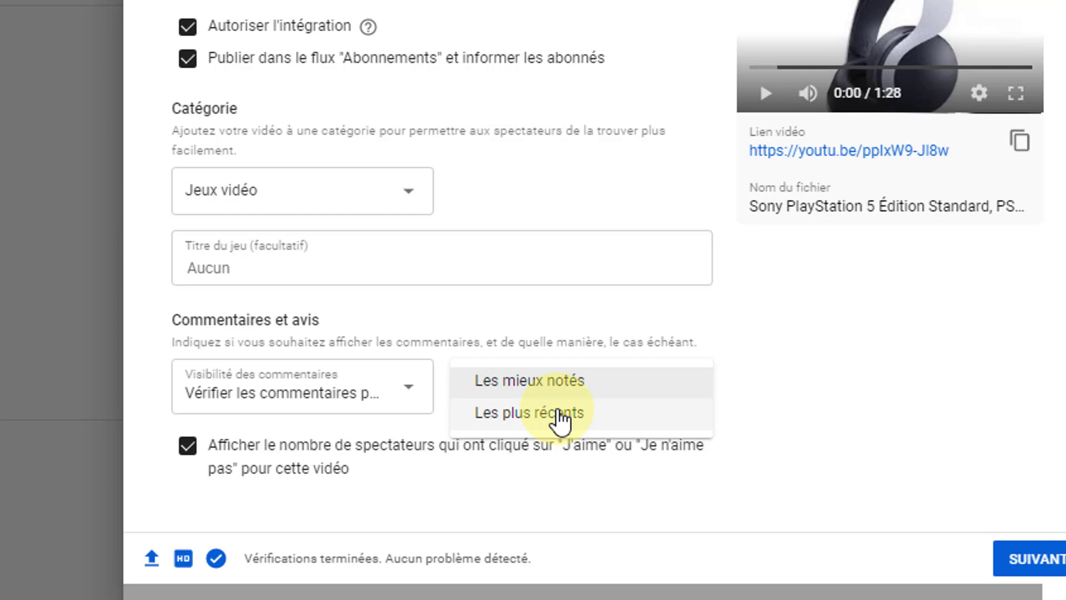
left_click(530, 420)
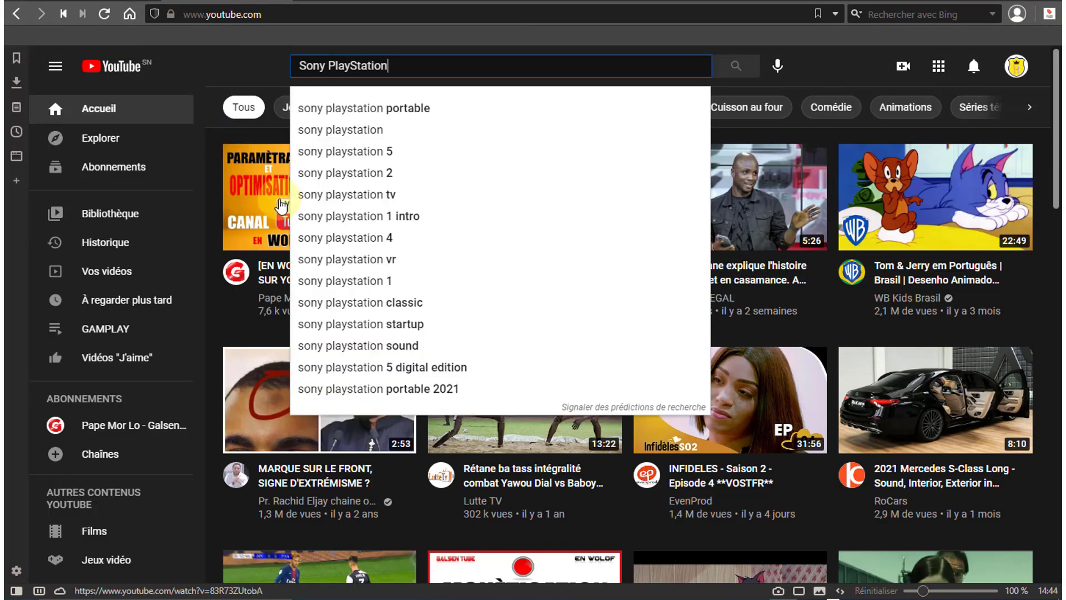
left_click(272, 203)
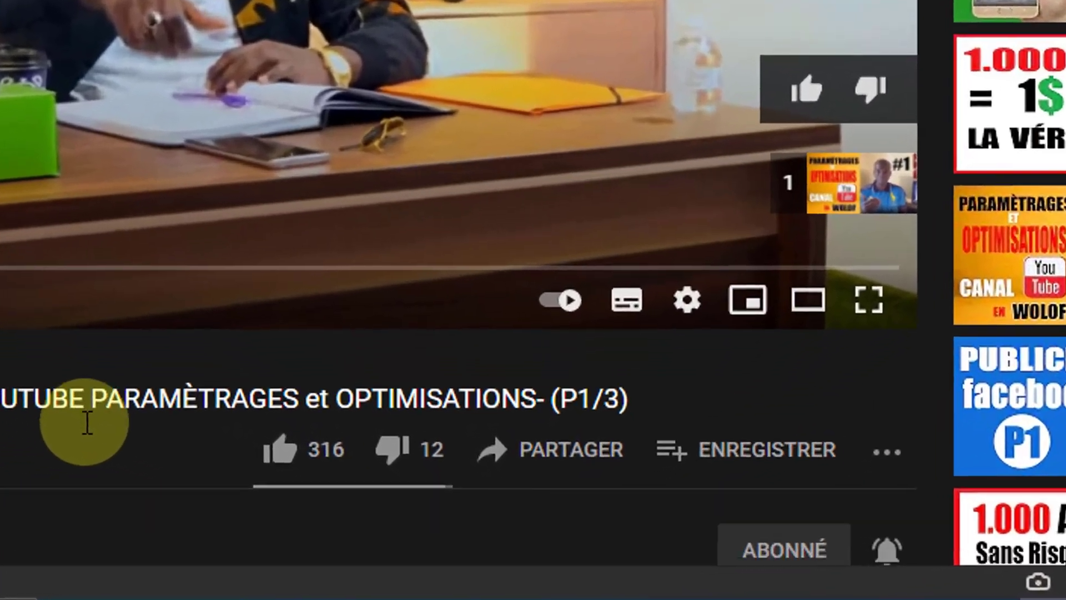
scroll(86, 425, "down", 5)
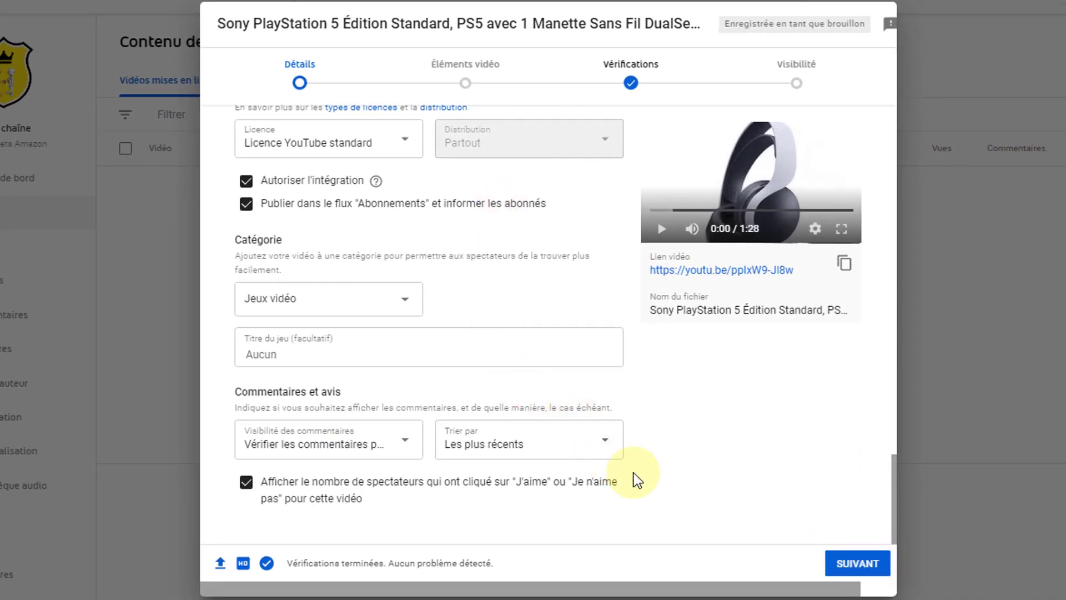
Advance the upload from the details to the Éléments vidéo step with SUIVANT
left_click(857, 563)
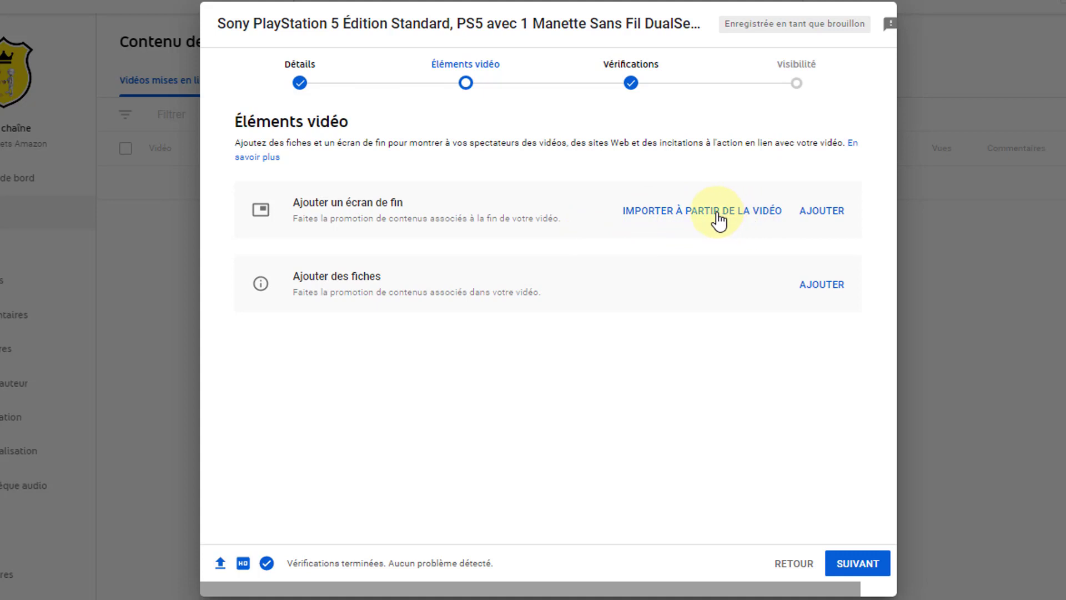
Start adding an end screen via AJOUTER next to 'Ajouter un écran de fin'
left_click(820, 213)
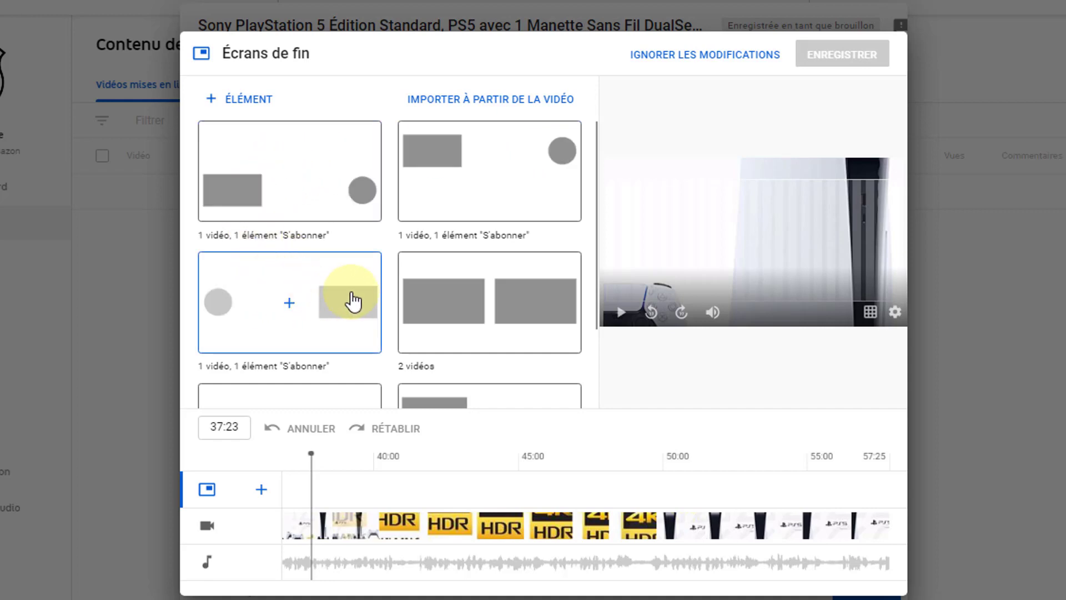
Add a video and a subscribe end-screen element, reposition both, and save the end screen
left_click(289, 308)
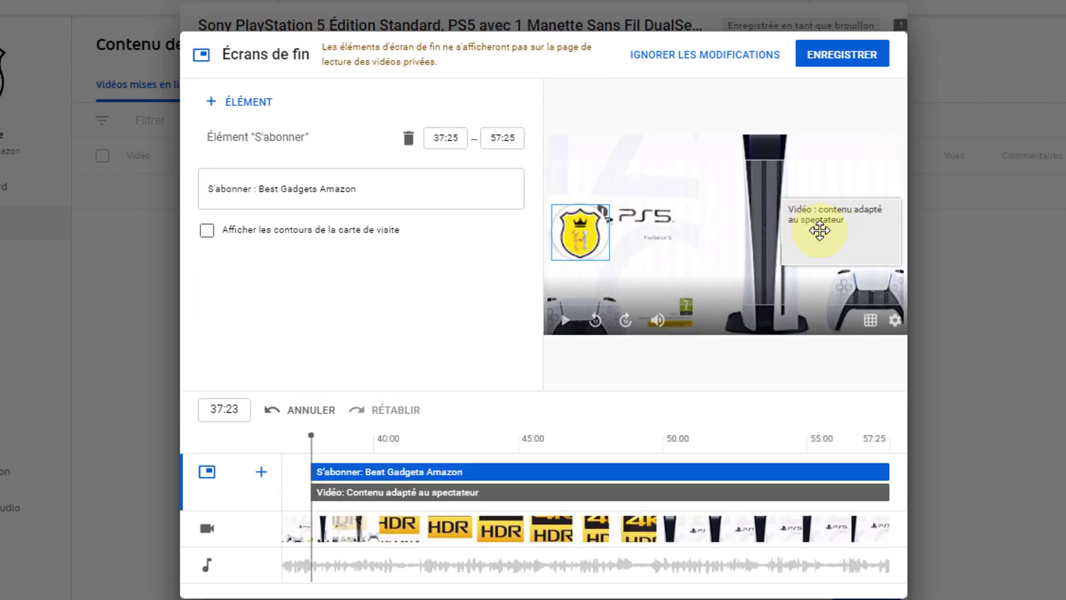
left_click_drag(819, 230, 621, 193)
left_click_drag(580, 244, 839, 231)
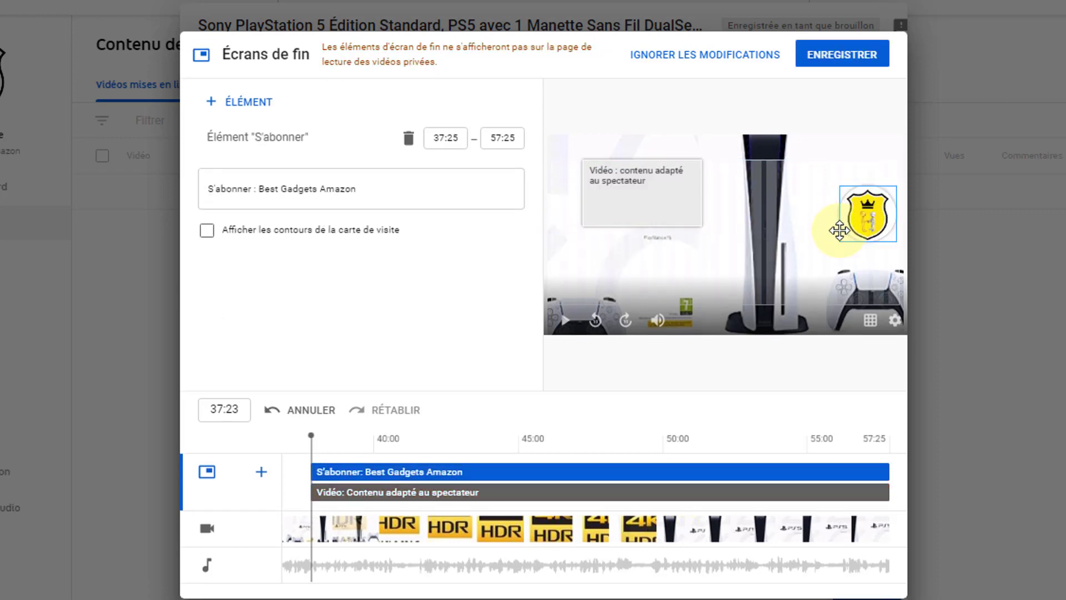
left_click_drag(643, 209, 623, 240)
mouse_move(857, 220)
left_mouse_down()
mouse_move(831, 223)
mouse_move(844, 219)
left_mouse_up()
left_click(614, 225)
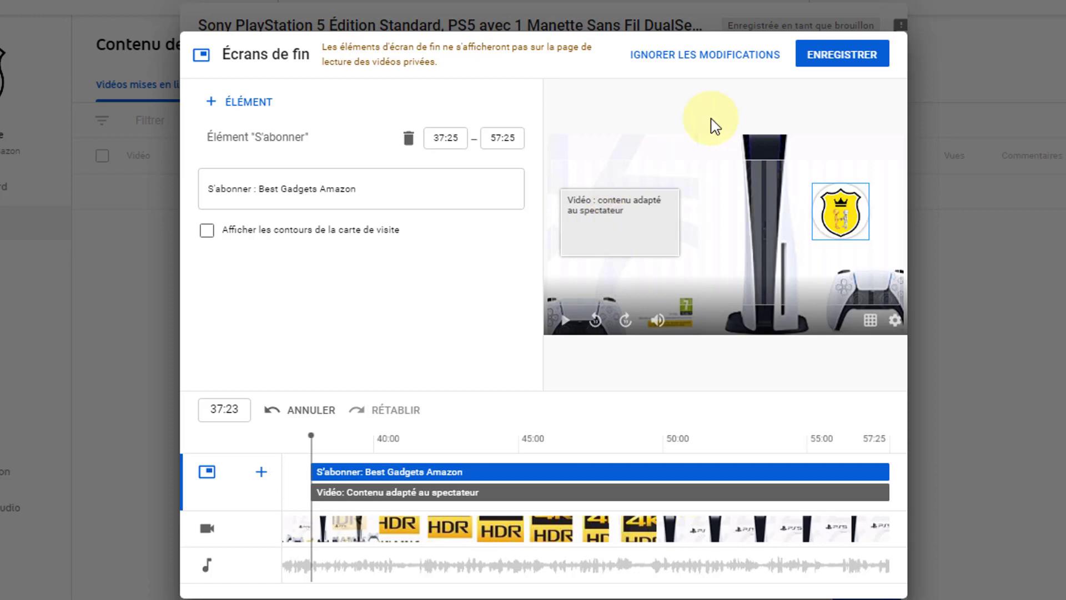
left_click(841, 56)
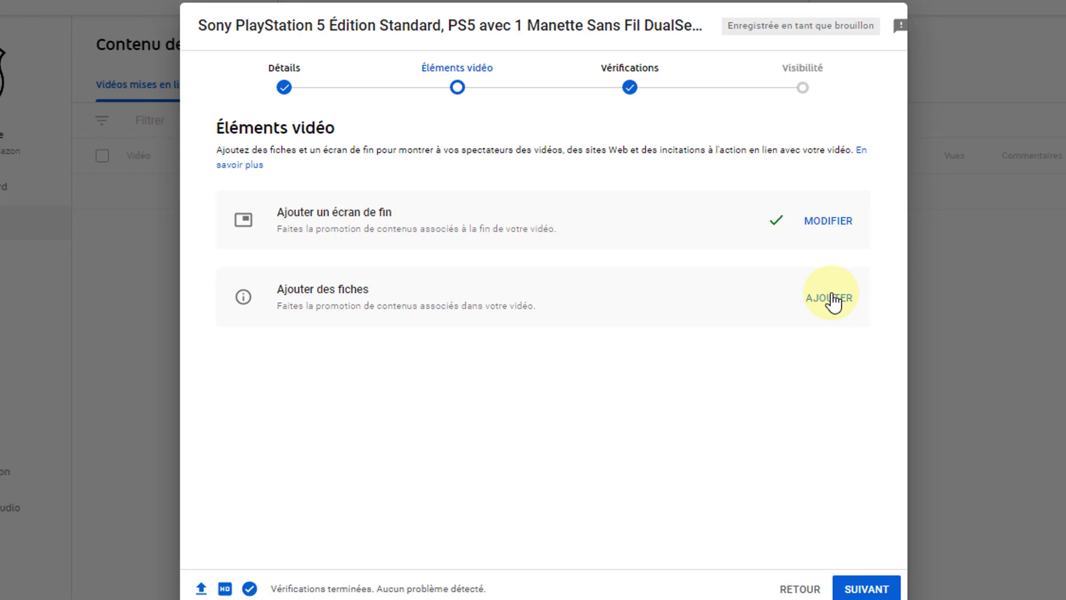
Add a card at 44:29 suggesting the GAMPLAY playlist and save it
left_click(830, 298)
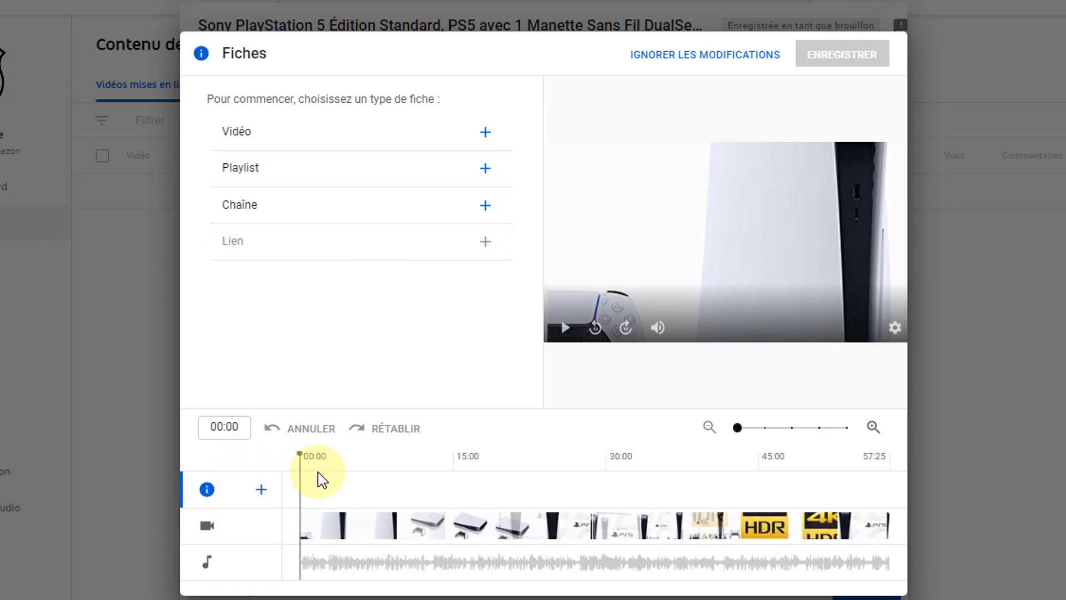
left_click(759, 463)
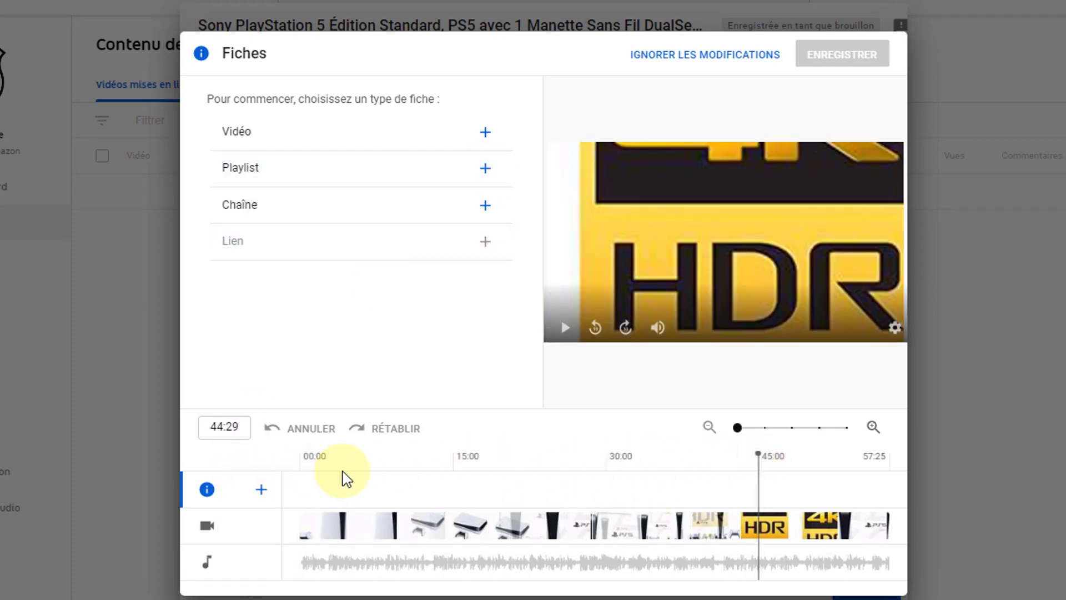
left_click(485, 172)
left_click(264, 167)
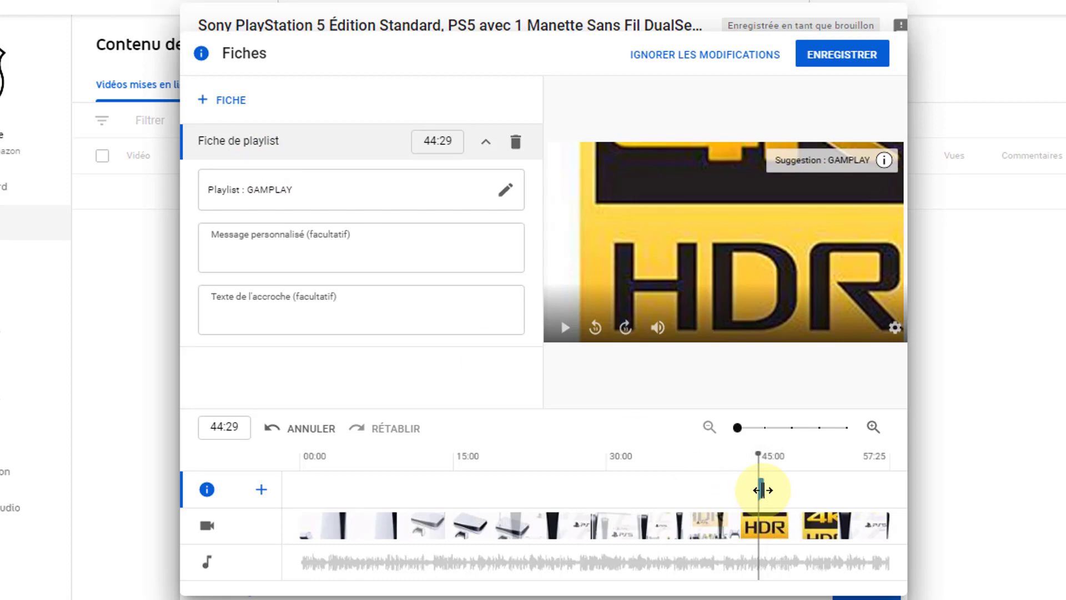
left_click(511, 456)
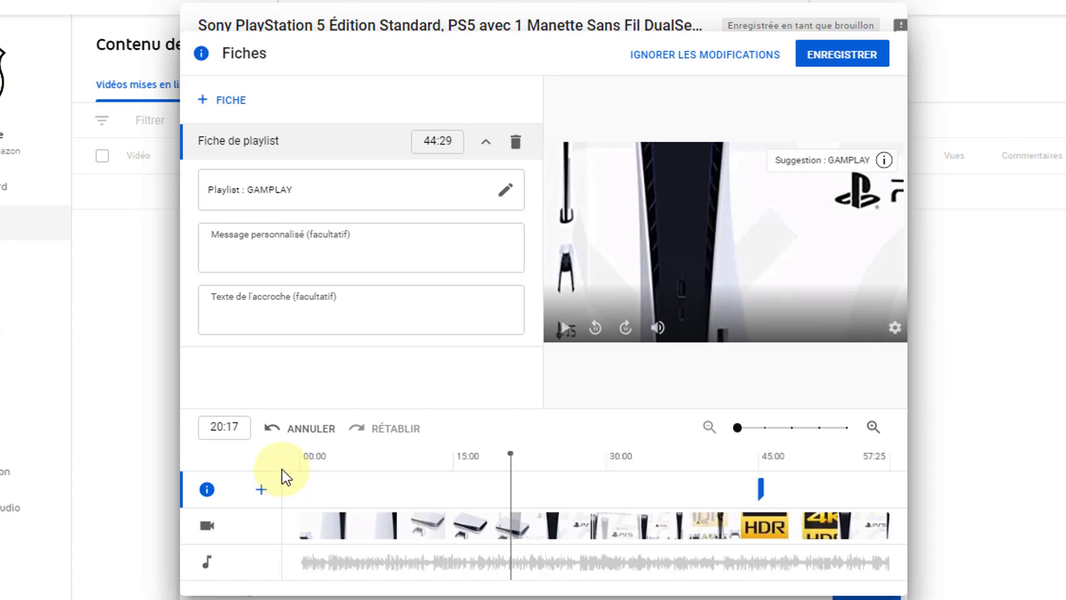
left_click(855, 62)
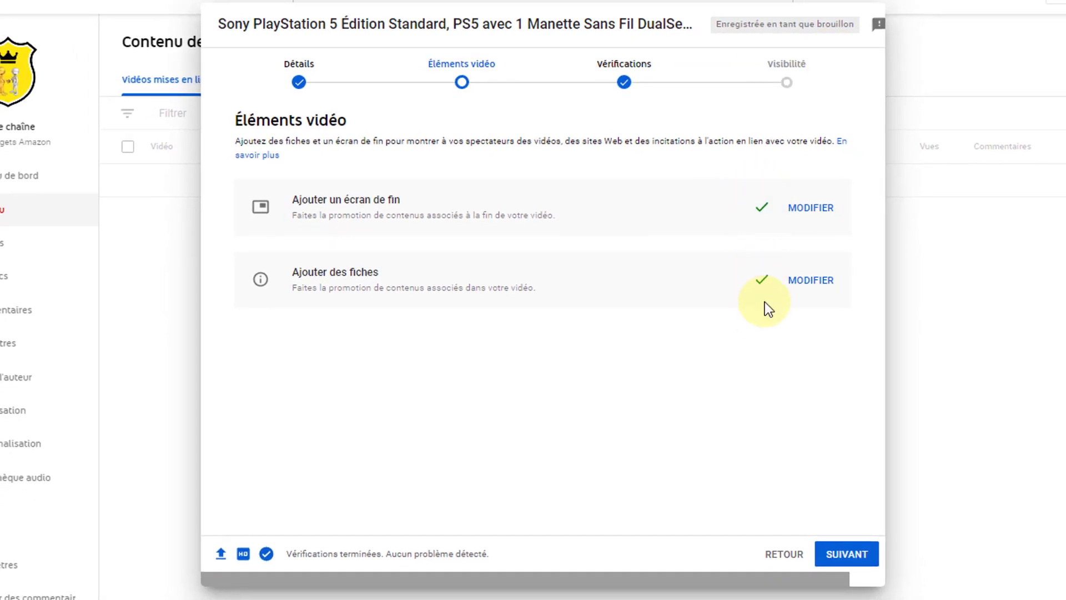
Continue through the Vérifications step, which shows no copyright issues, to Visibilité
left_click(853, 562)
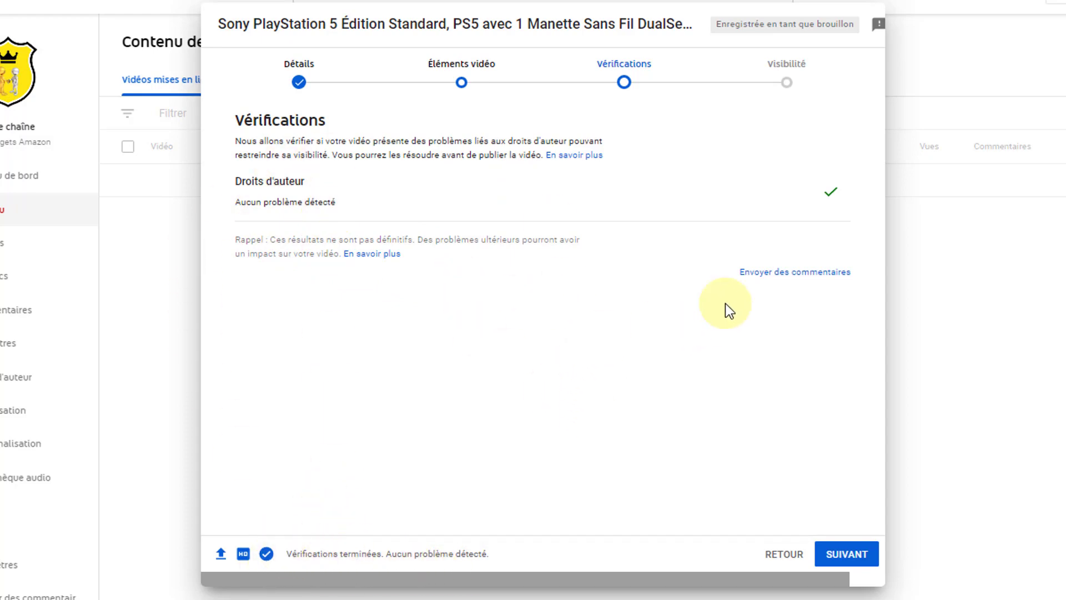
left_click(846, 554)
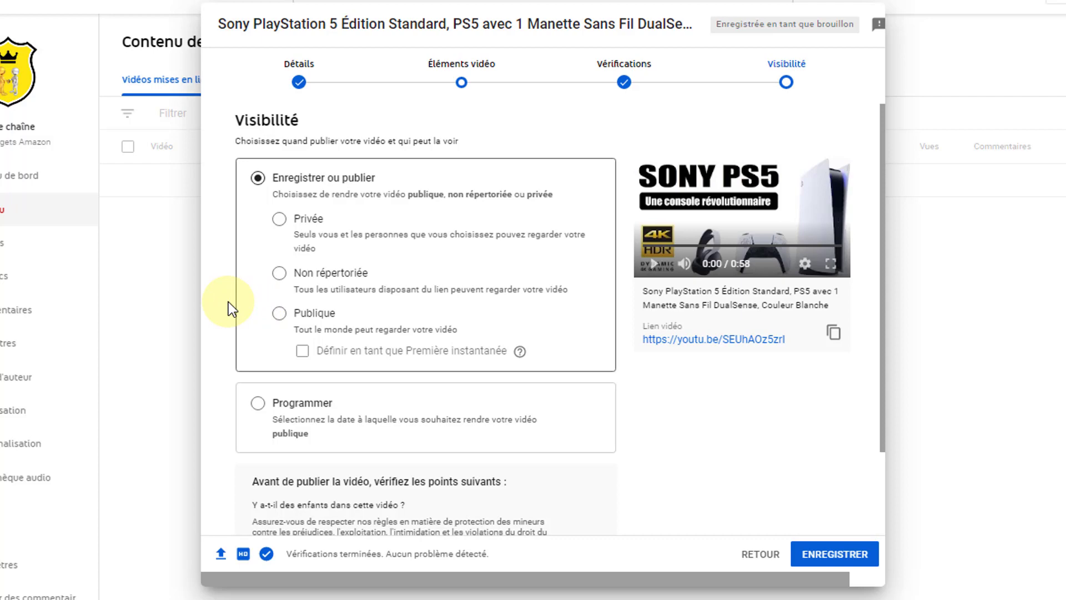
Try Privée with private sharing, cancel it, and set visibility to Non répertoriée
left_click(289, 219)
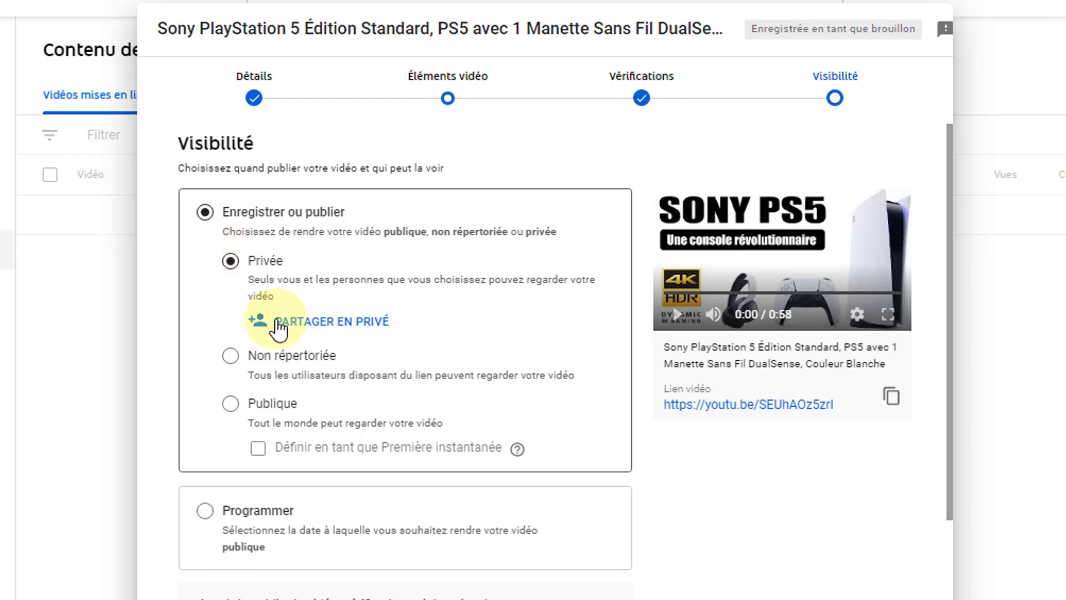
left_click(294, 326)
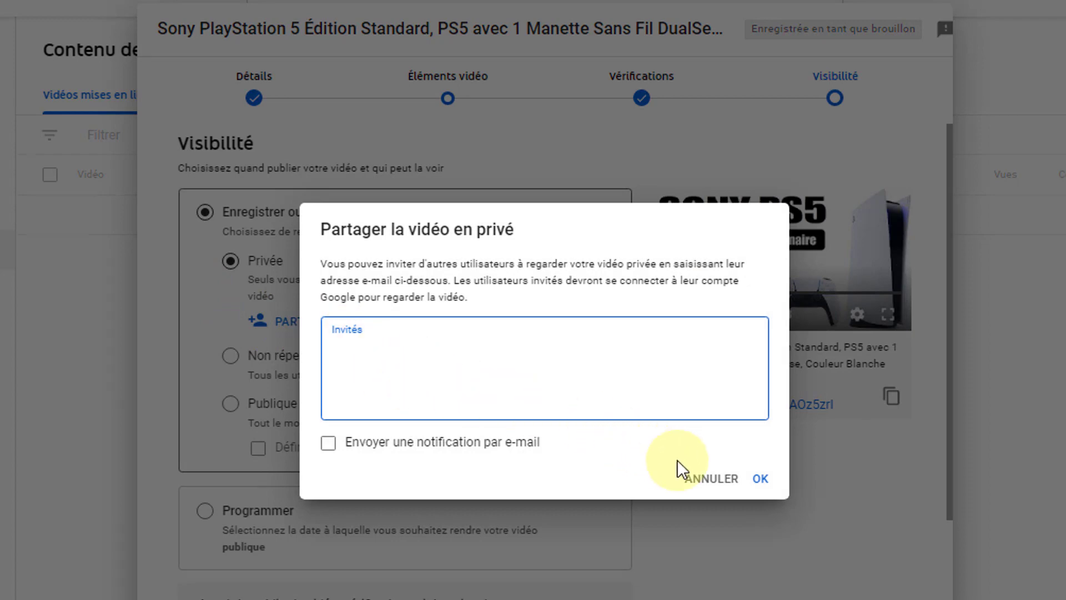
left_click(713, 479)
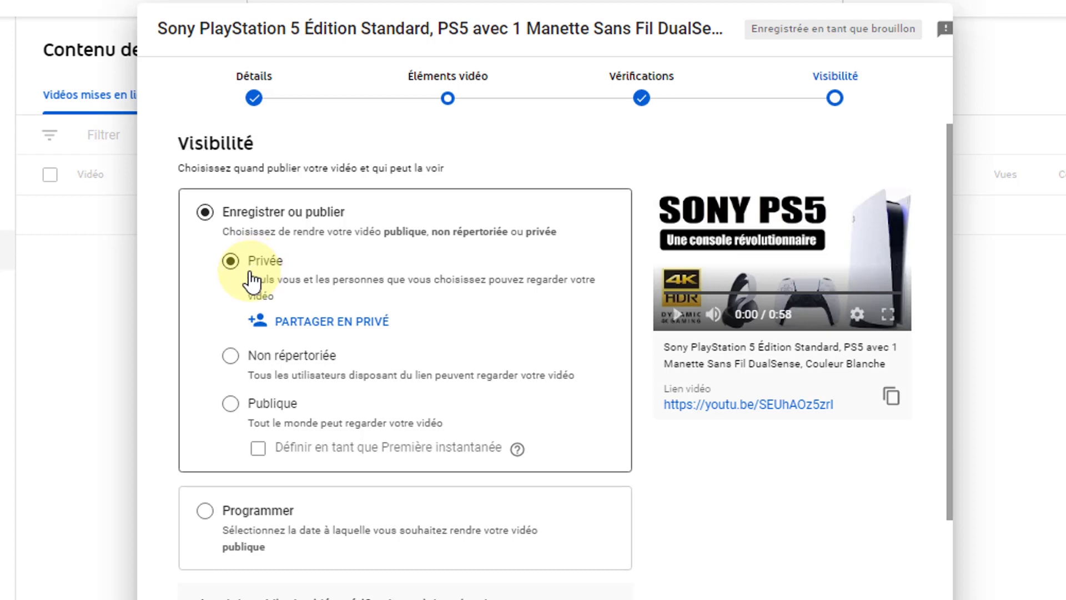
left_click(232, 357)
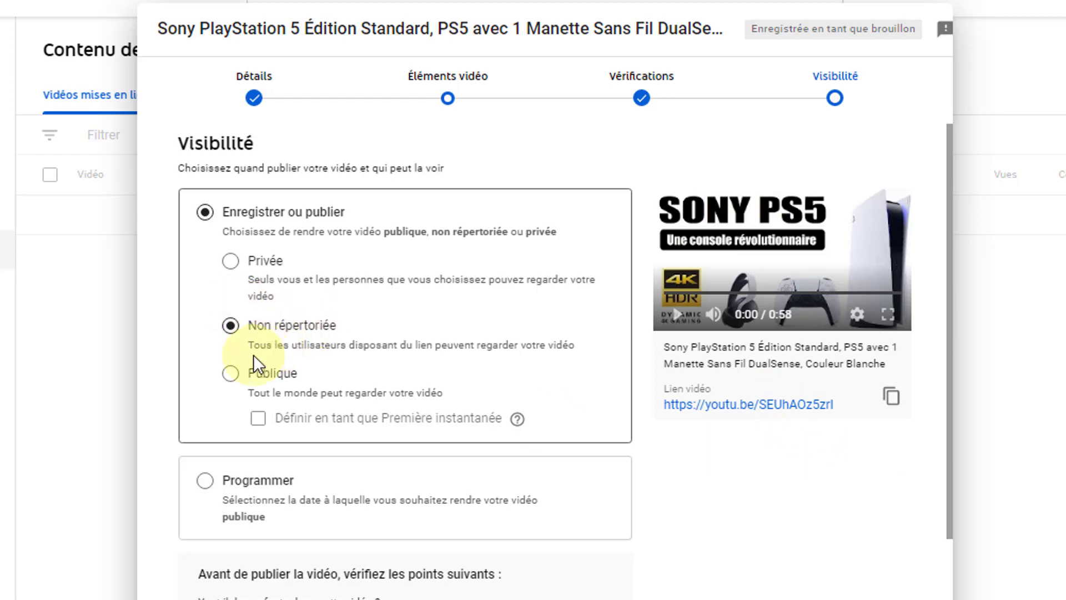
Switch the PS5 video's visibility to Publique
left_click(231, 374)
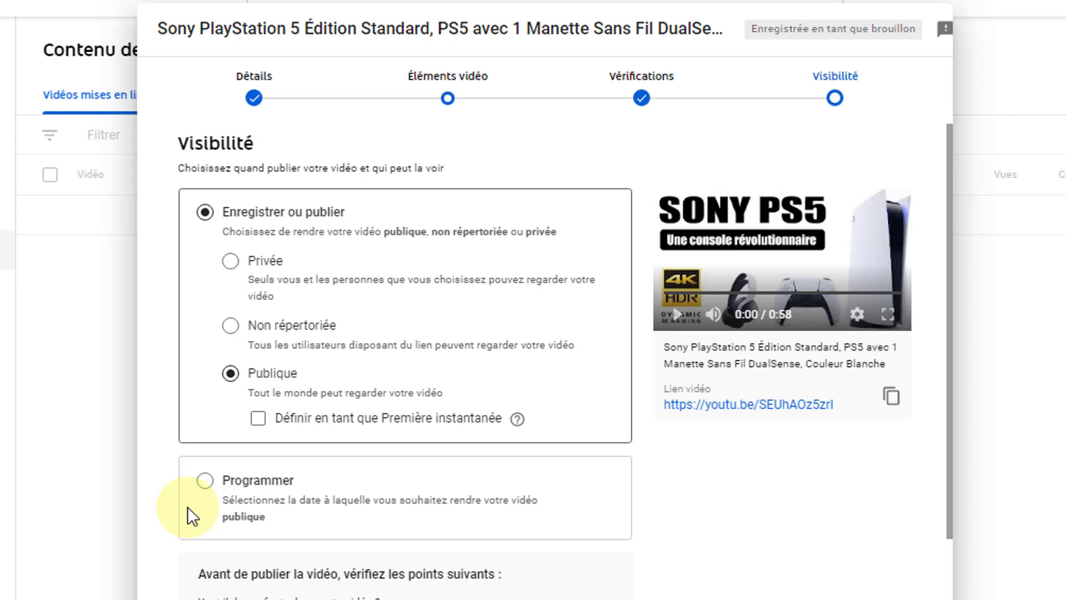
Choose Programmer and schedule the video for 17 avr. 2021 in the date picker
left_click(209, 491)
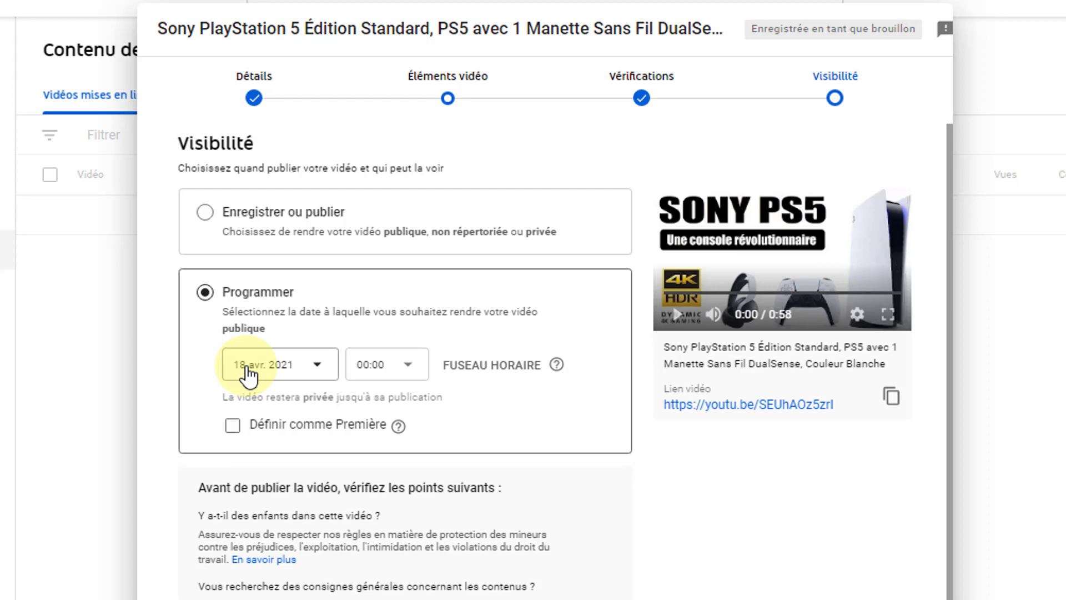
left_click(318, 366)
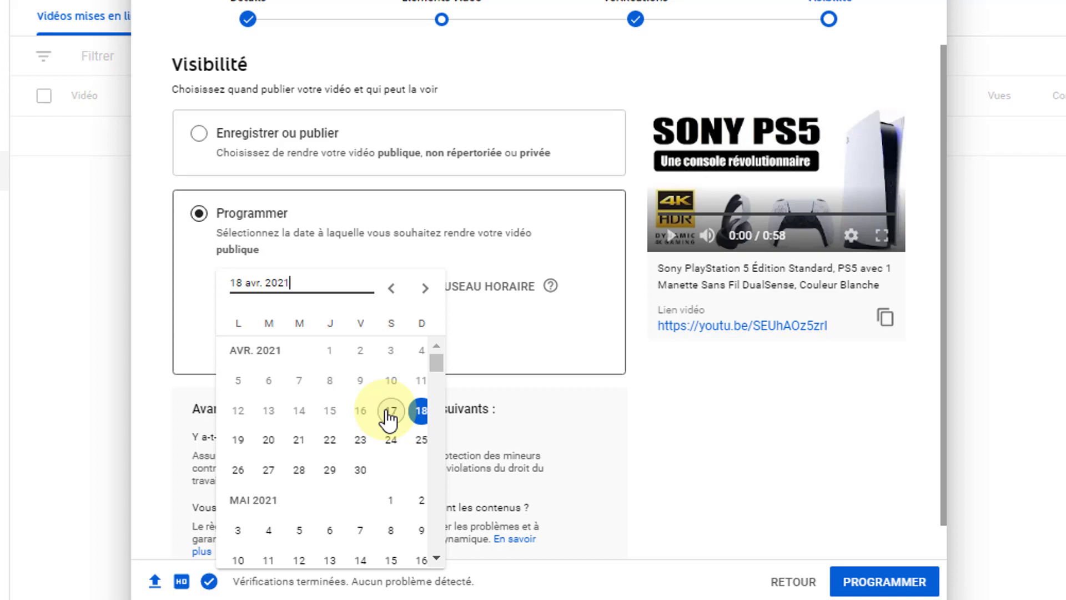
left_click(421, 415)
left_click(392, 411)
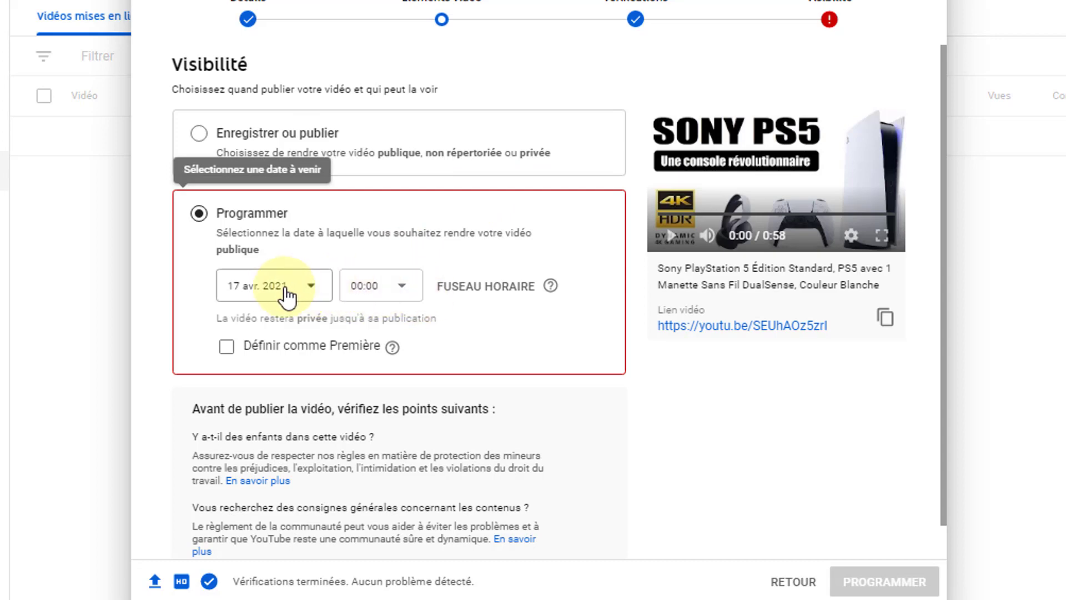
Choose 20:00 from the publication time list next to the 17 avr. 2021 date
left_click(405, 293)
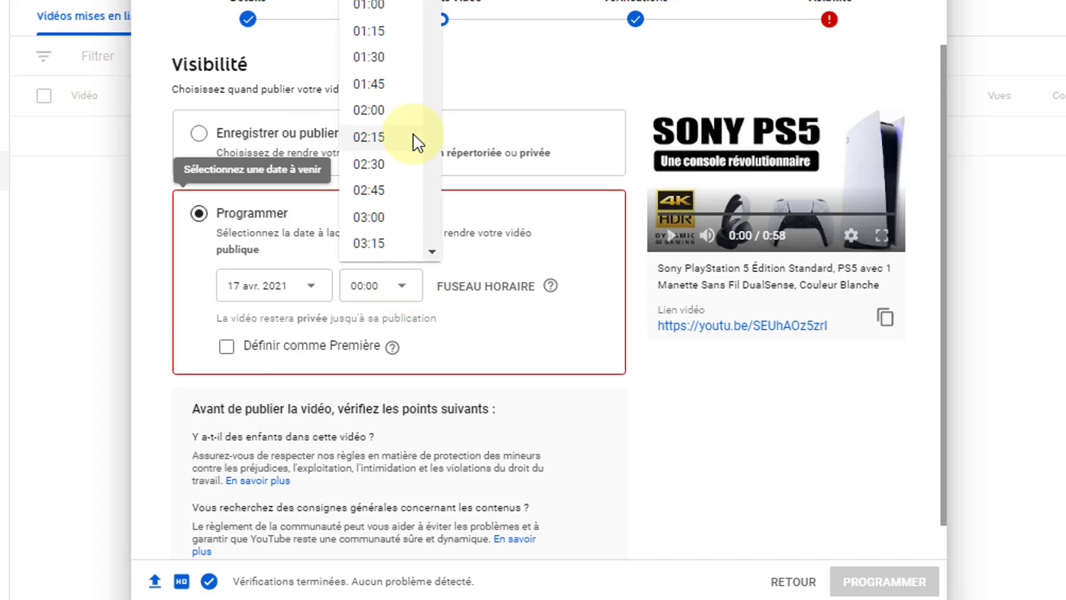
scroll(413, 119, "down", 6)
scroll(411, 123, "down", 8)
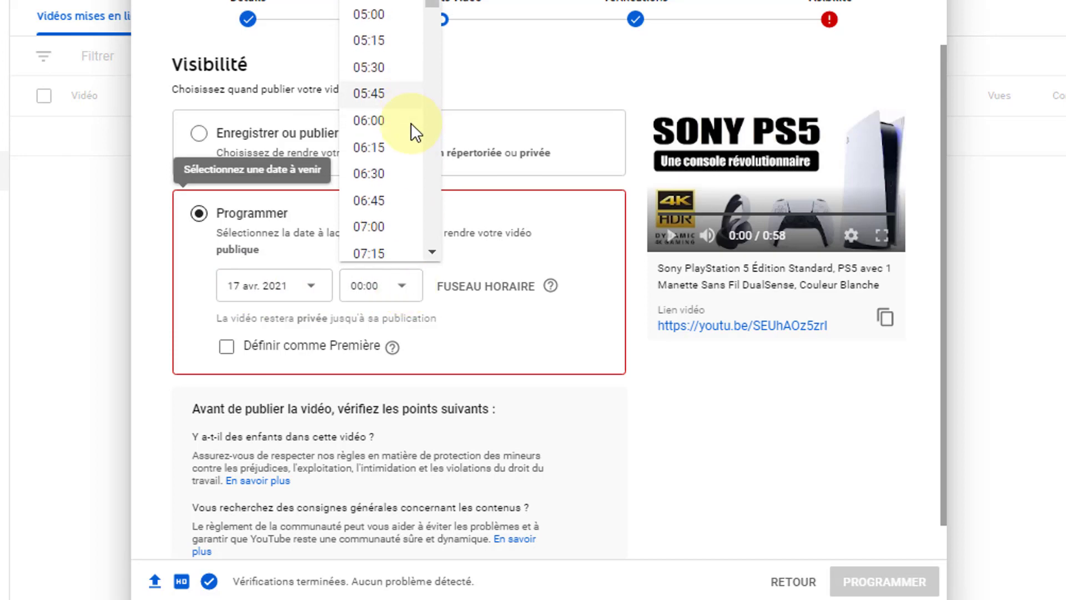
scroll(410, 122, "down", 7)
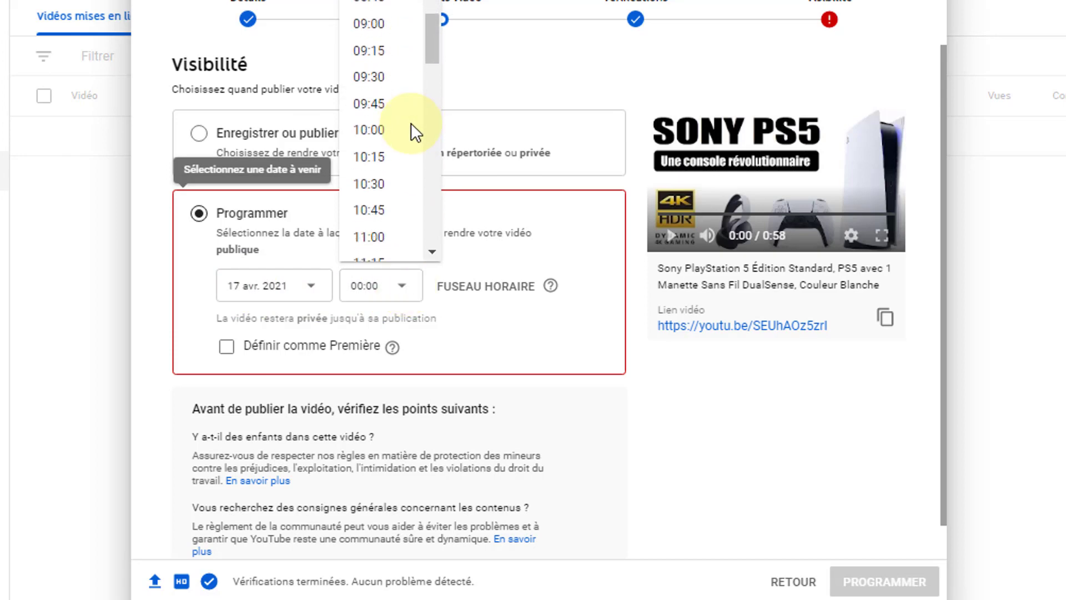
scroll(411, 126, "down", 14)
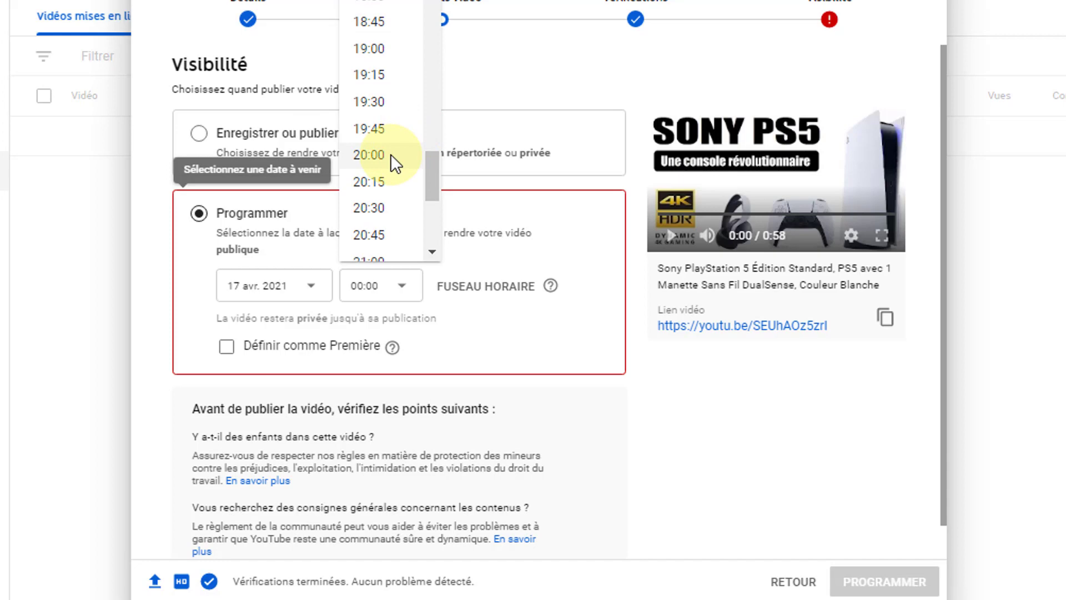
left_click(391, 155)
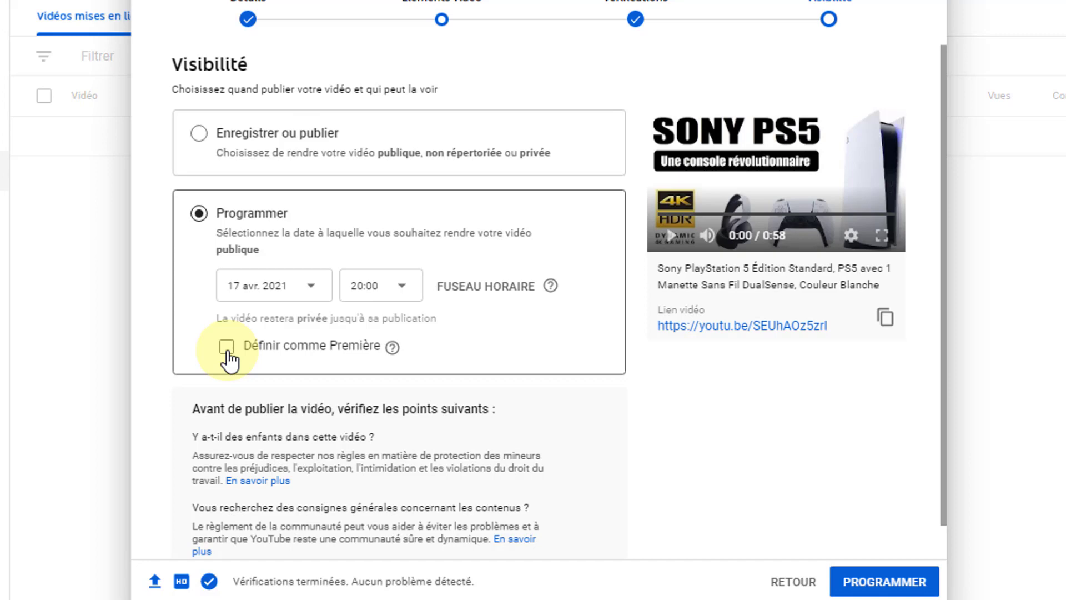
Tick 'Définir comme Première' so the scheduled video premieres with a countdown page
left_click(226, 346)
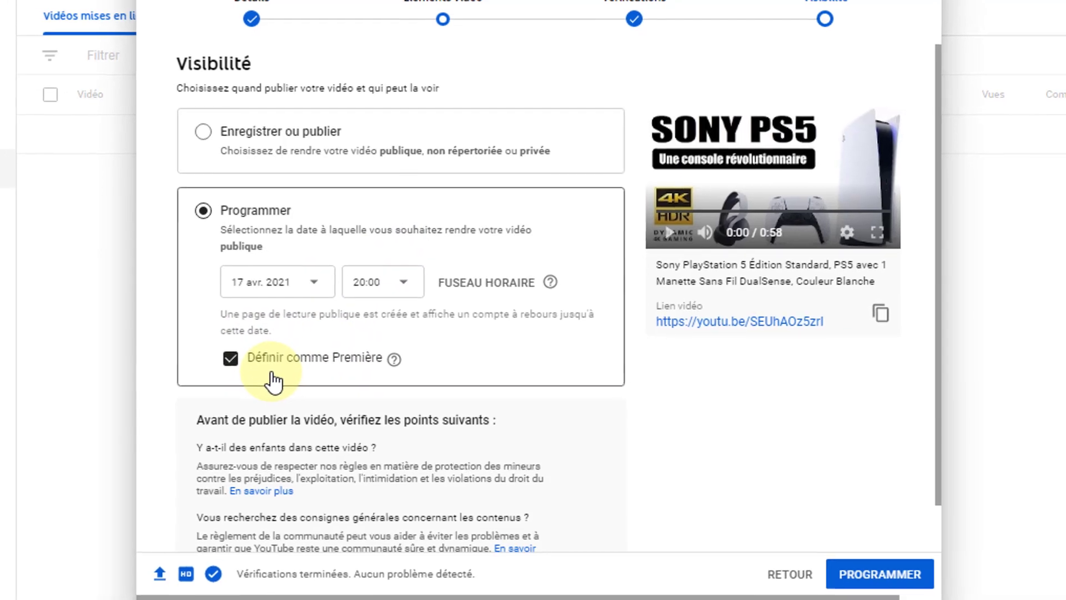
scroll(282, 365, "down", 2)
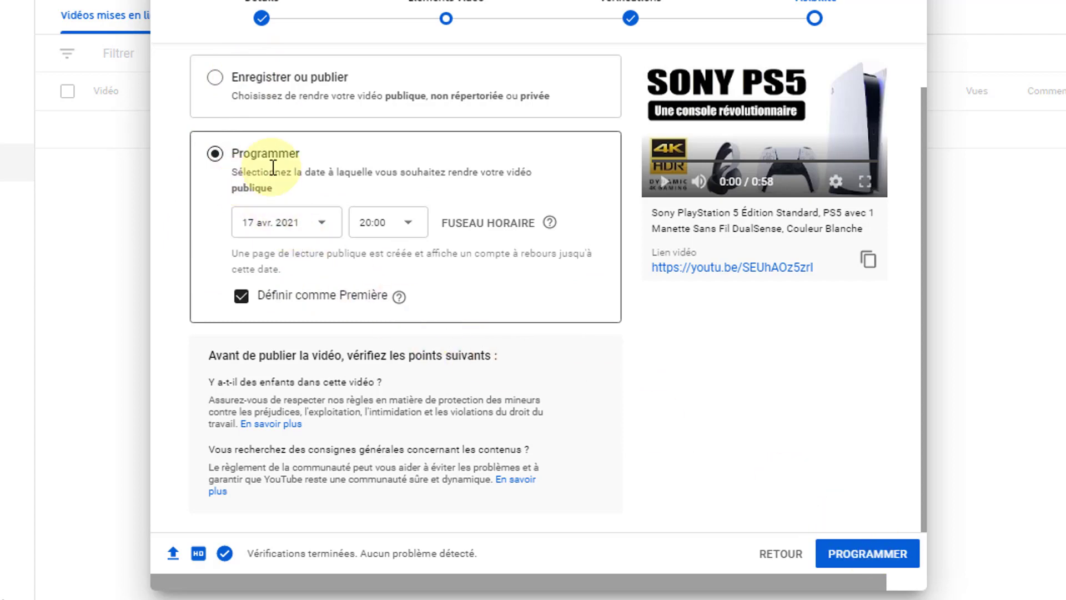
Confirm the Première schedule with PROGRAMMER, bringing up the confirmation with its share link
left_click(876, 561)
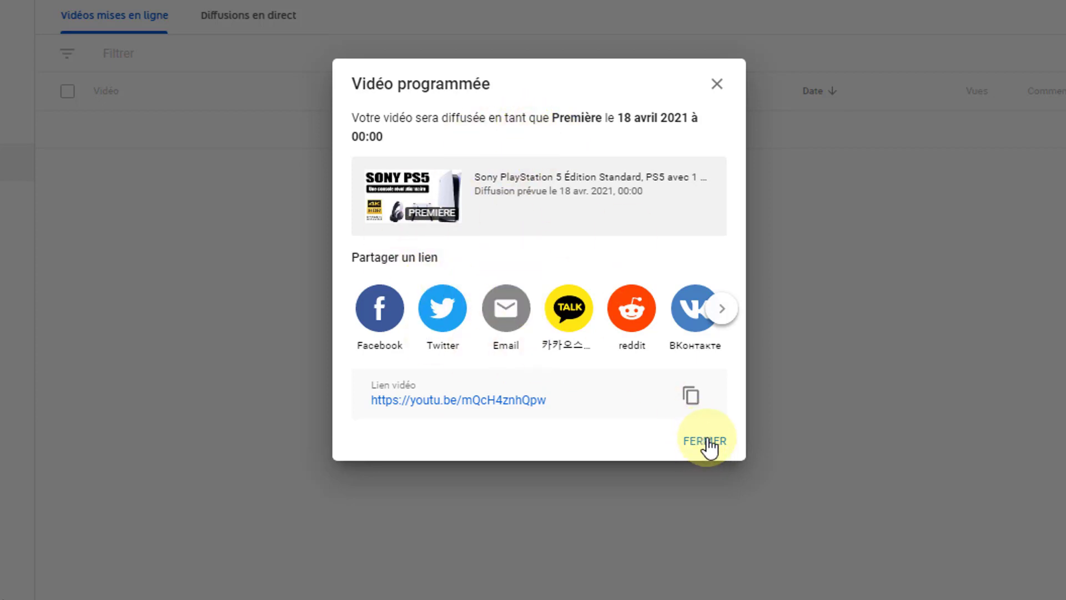
Close the scheduling confirmation, then go to 'Votre chaîne' from the account menu
left_click(691, 396)
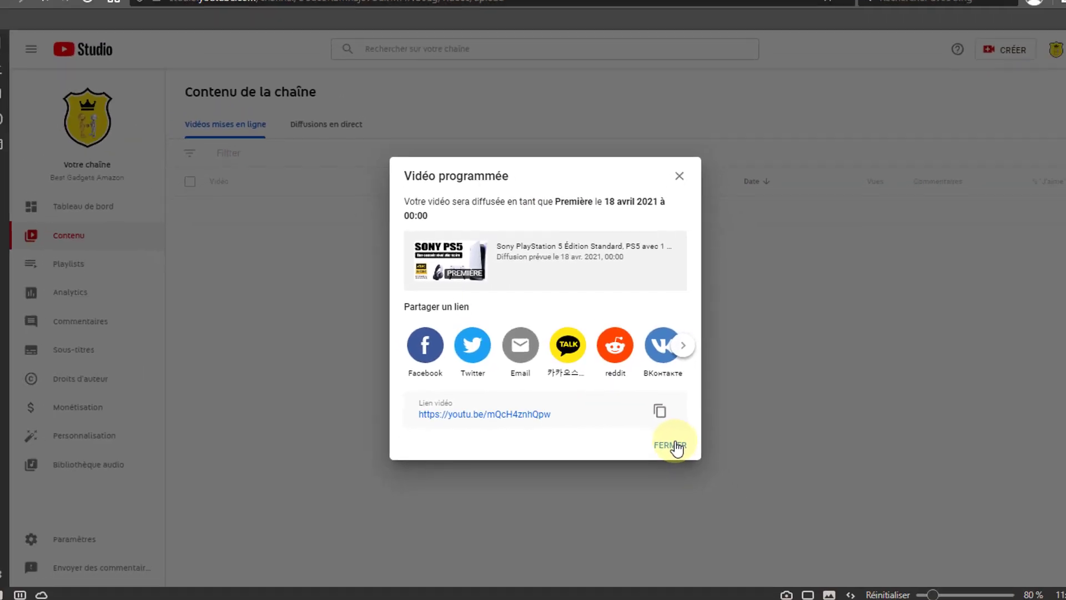
left_click(673, 446)
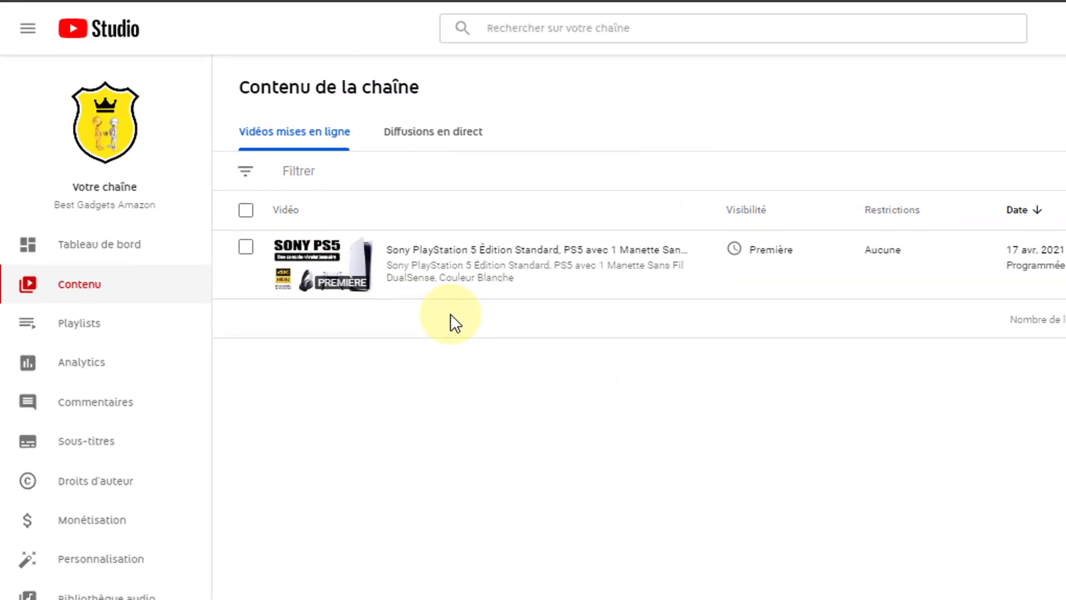
mouse_move(567, 279)
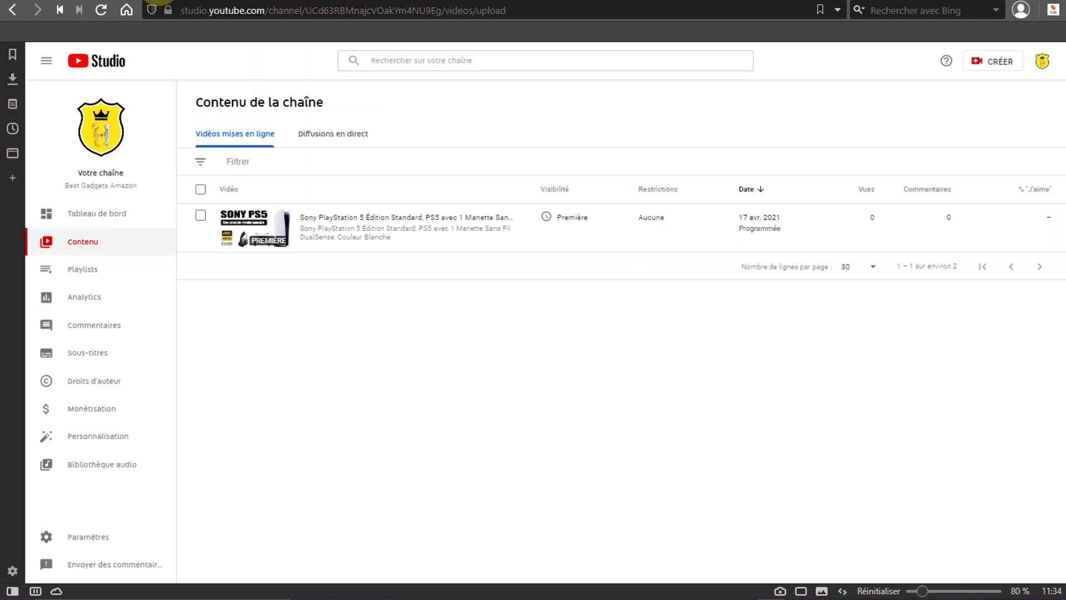
left_click(1042, 61)
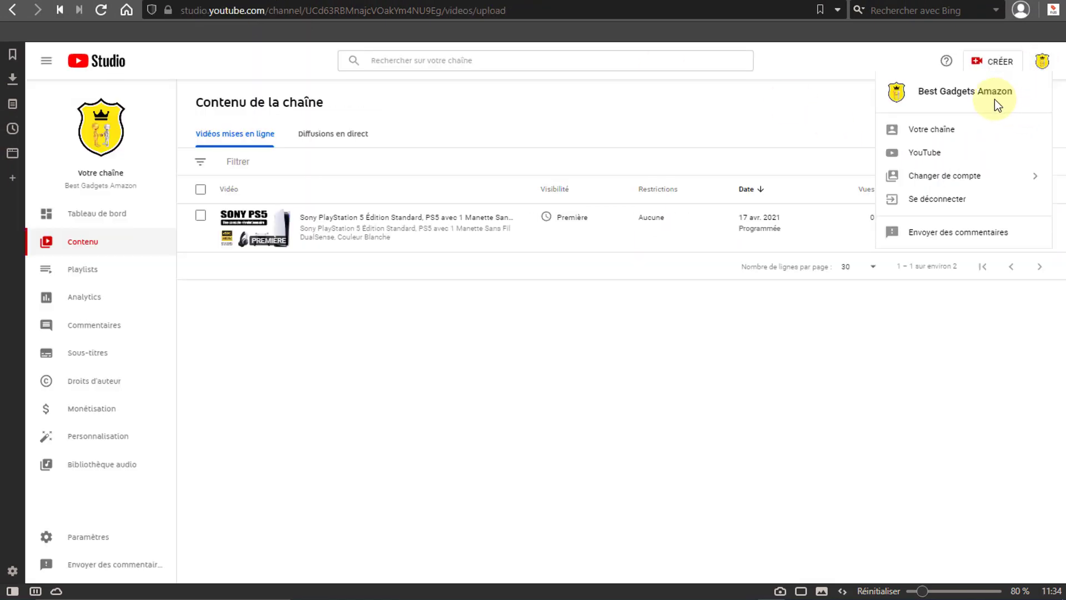
left_click(928, 131)
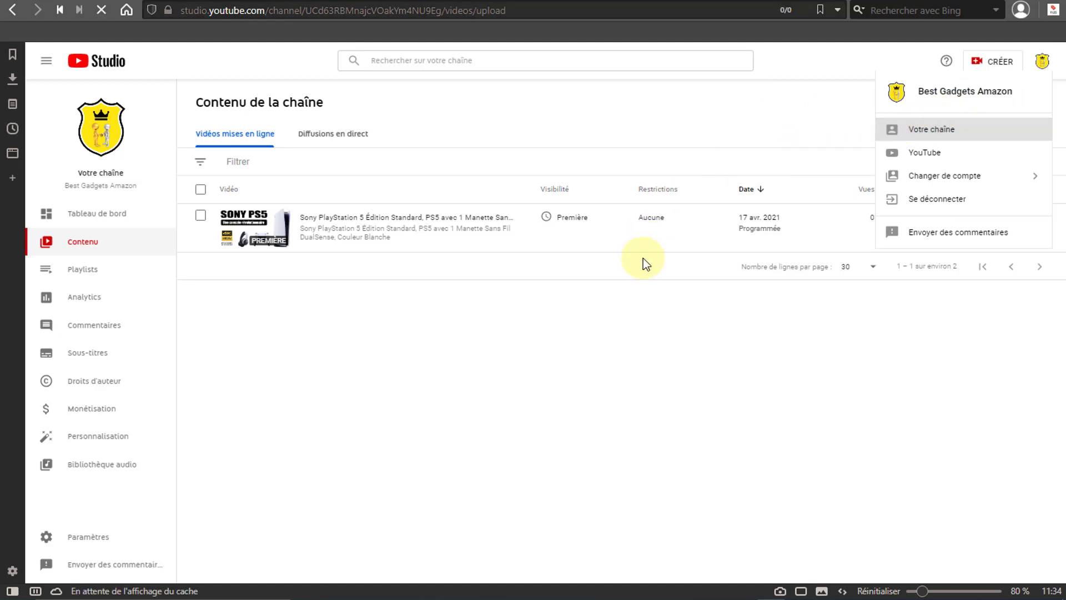